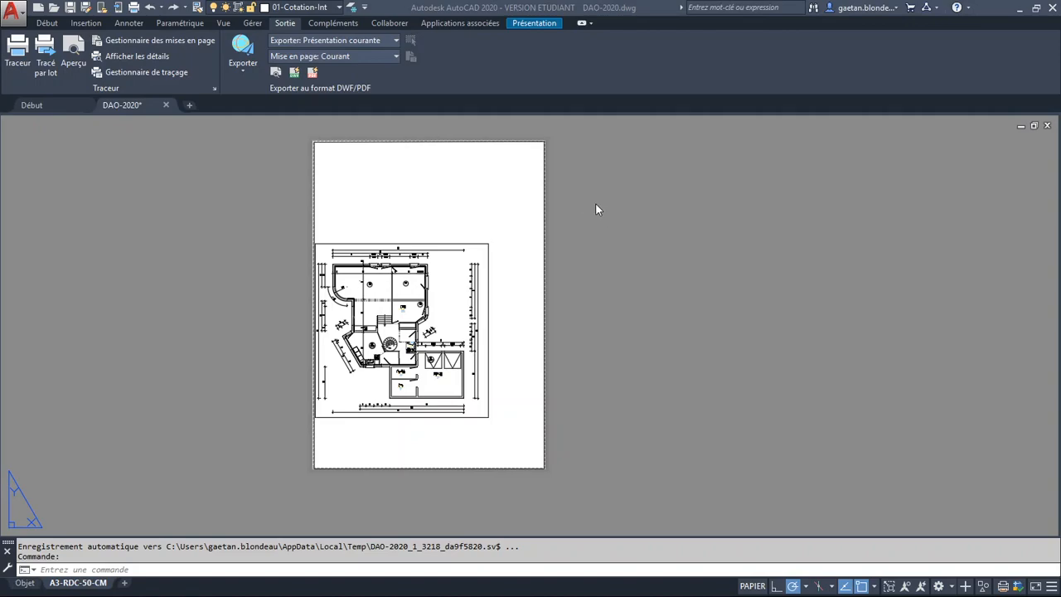
Draw a rectangle about 33 by 18 units in the empty area outside the sheet, level with its upper part
click(582, 177)
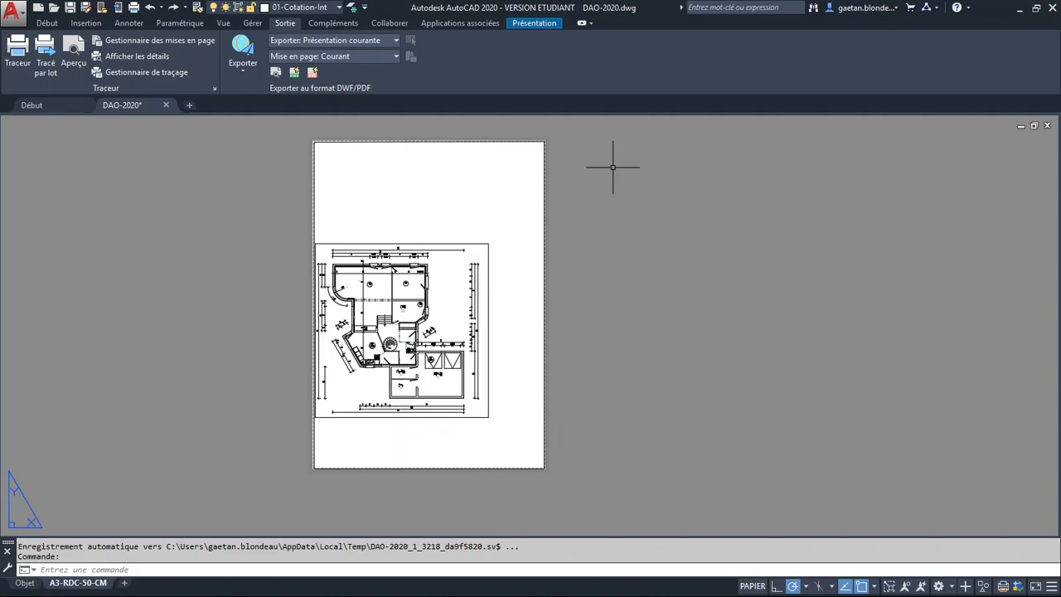
text(rec)
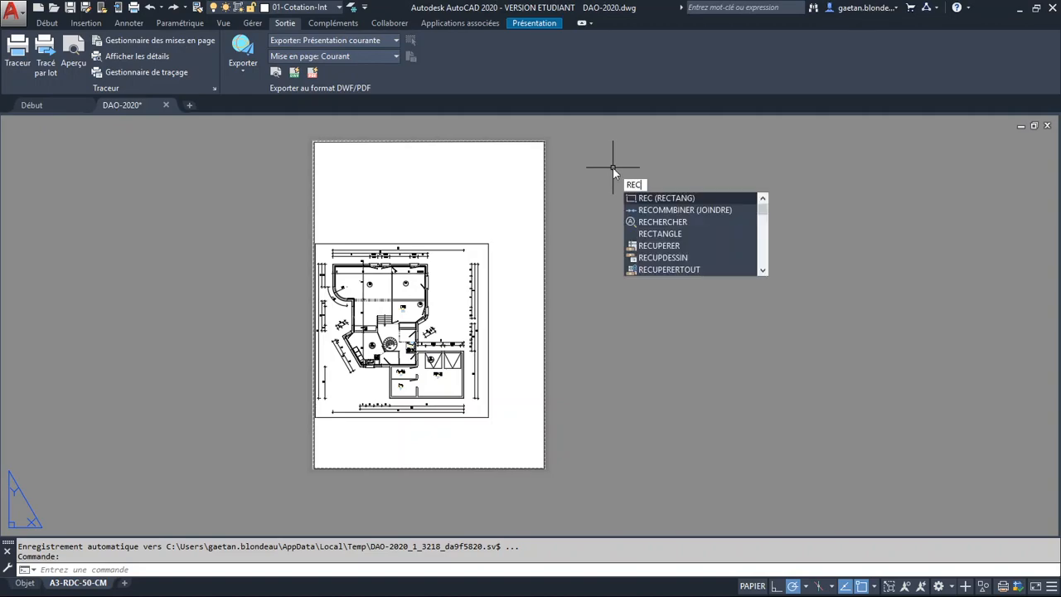
key(Return)
click(613, 167)
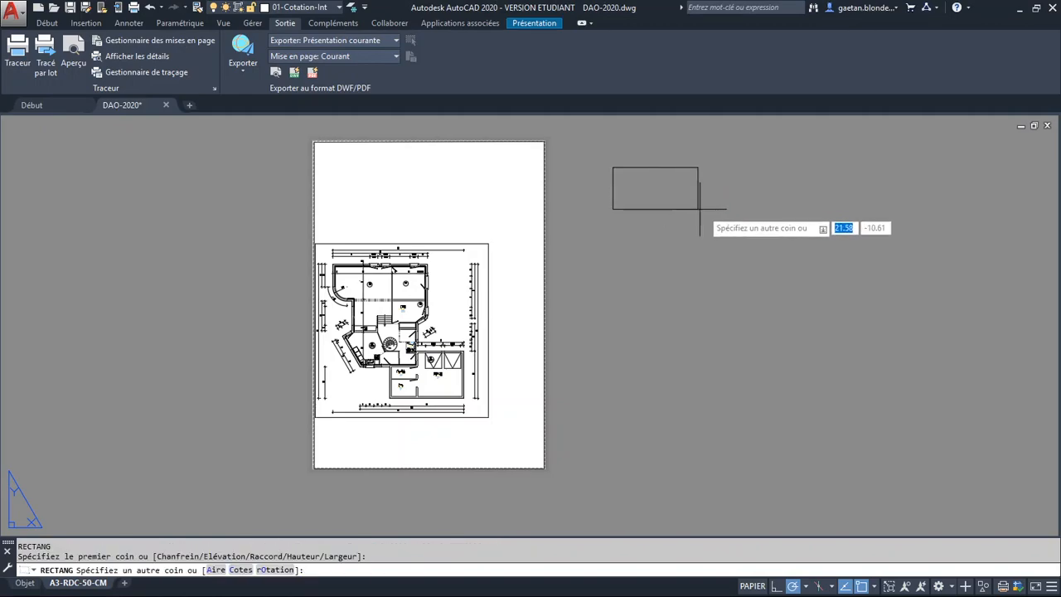
click(741, 238)
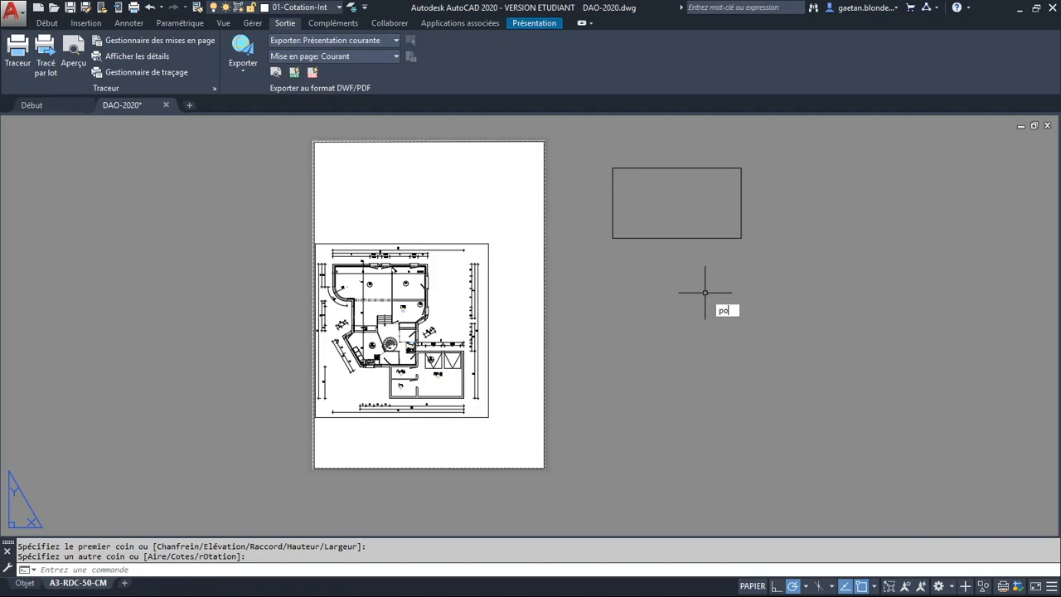
Draw a closed, irregular eight-vertex polyline outside the sheet, below and to the right of the rectangle
key(Return)
click(787, 241)
click(697, 315)
click(730, 399)
click(773, 357)
click(837, 424)
click(882, 404)
click(873, 347)
click(1002, 310)
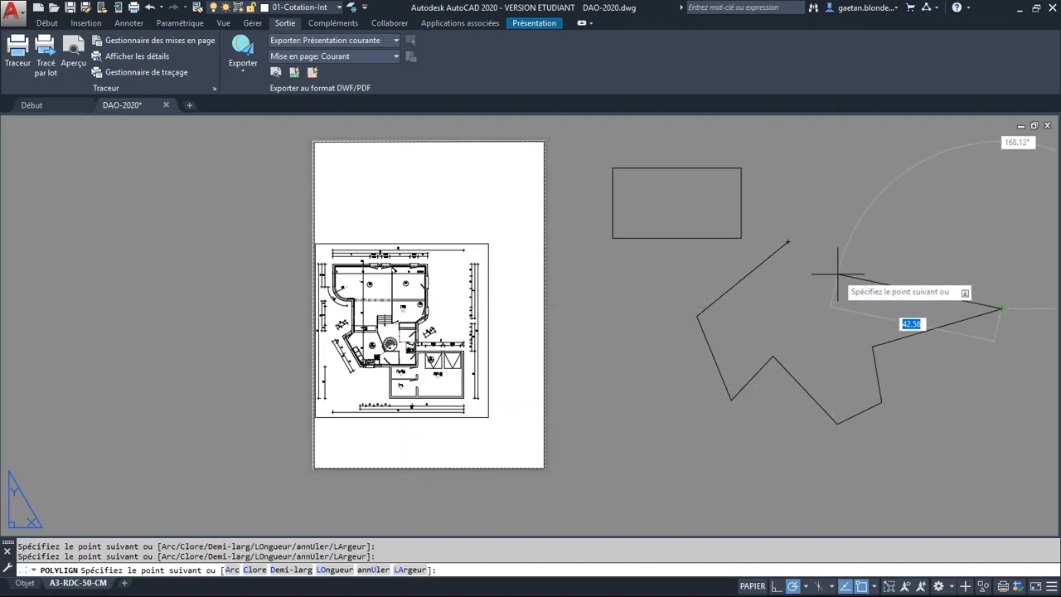
key(Down)
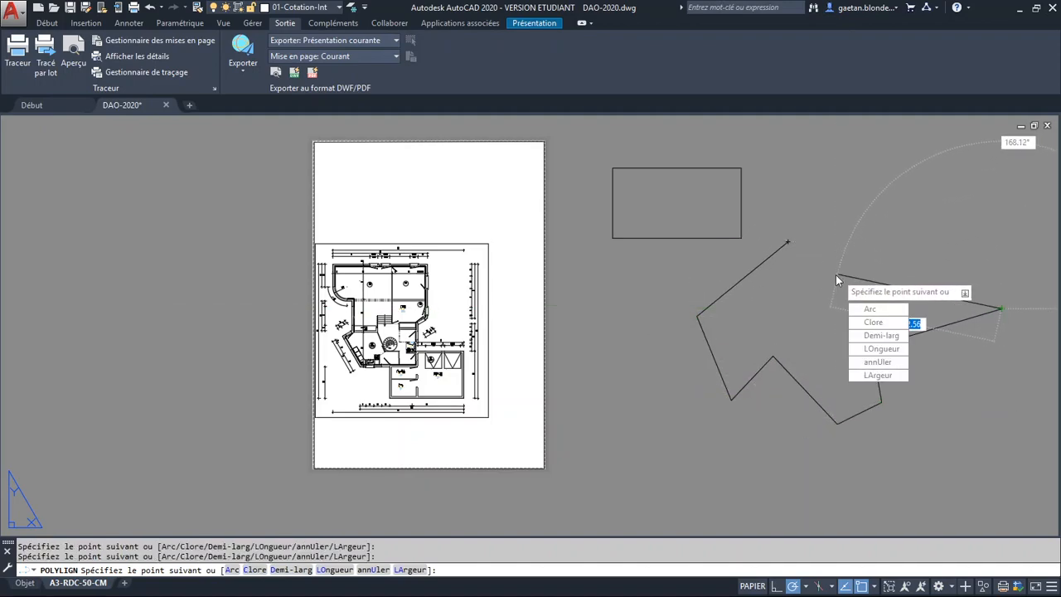
click(870, 323)
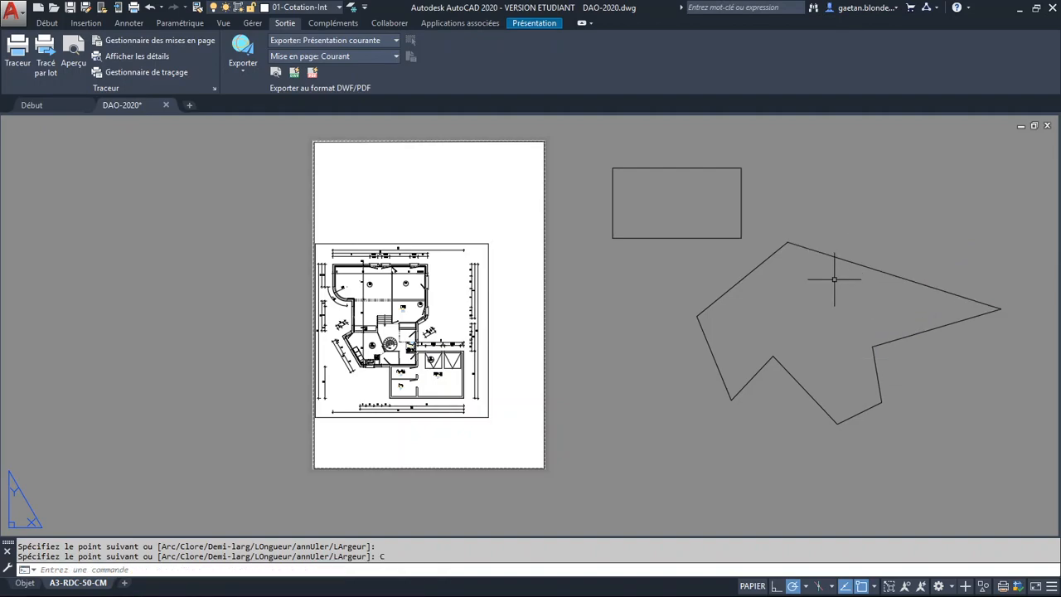
Draw a circle below the rectangle, overlapping the sheet's lower right edge
text(c)
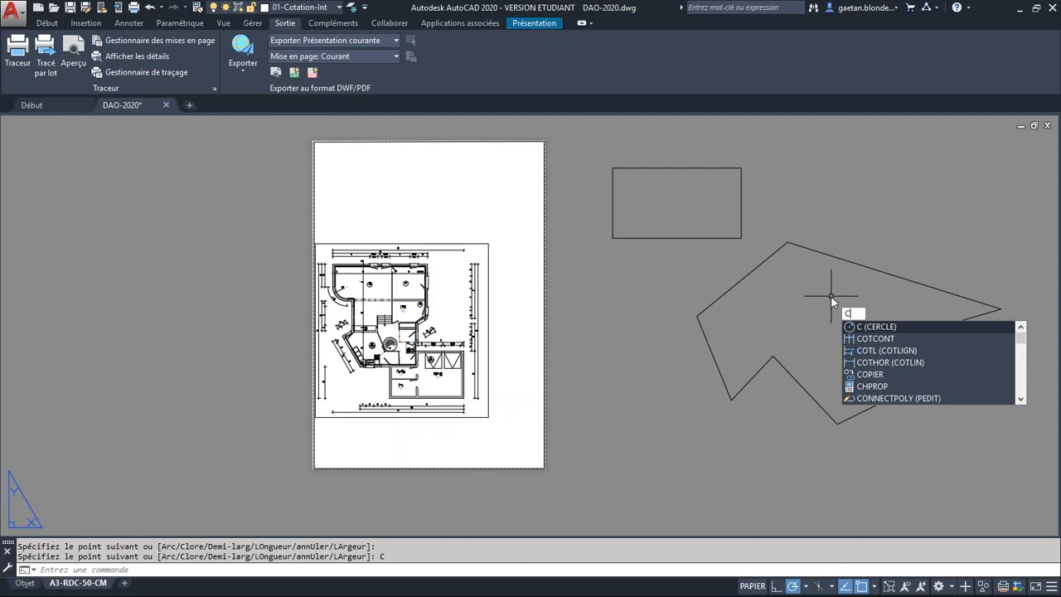
key(Return)
click(592, 420)
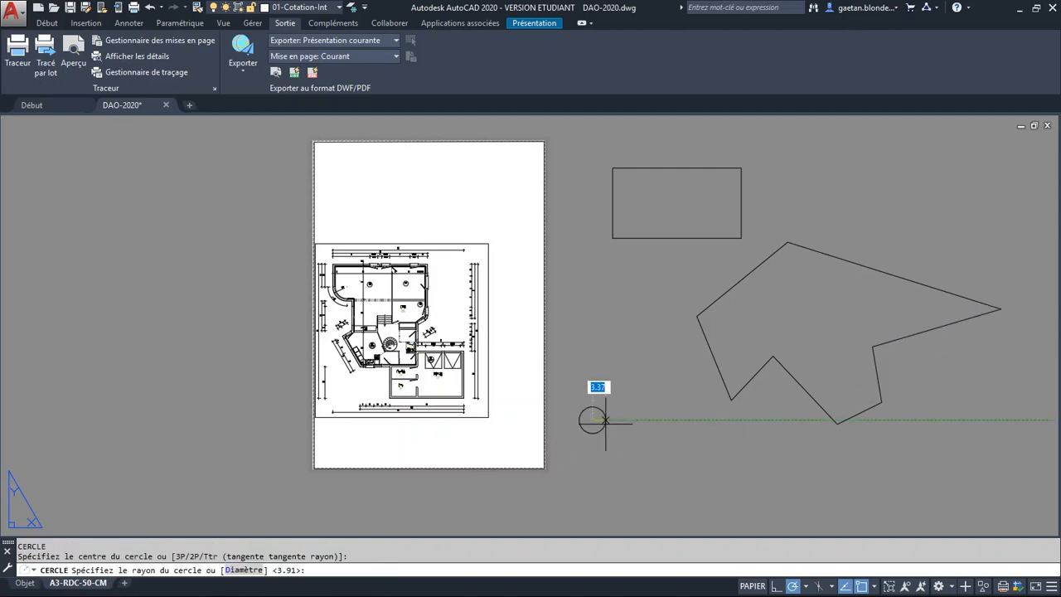
click(635, 461)
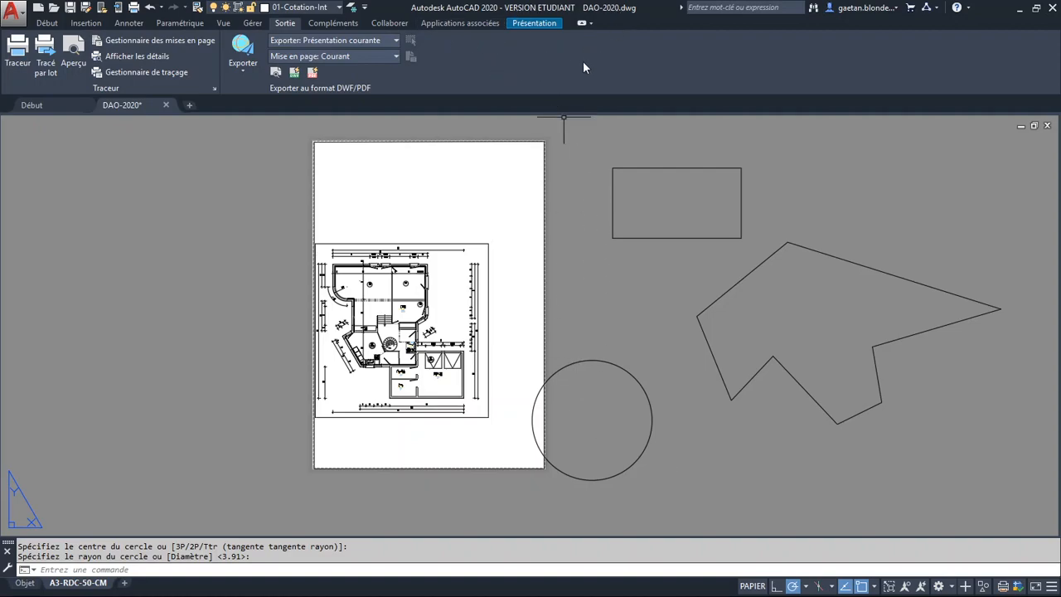
Convert the rectangle outside the sheet into a layout viewport using the Objet viewport option
click(545, 25)
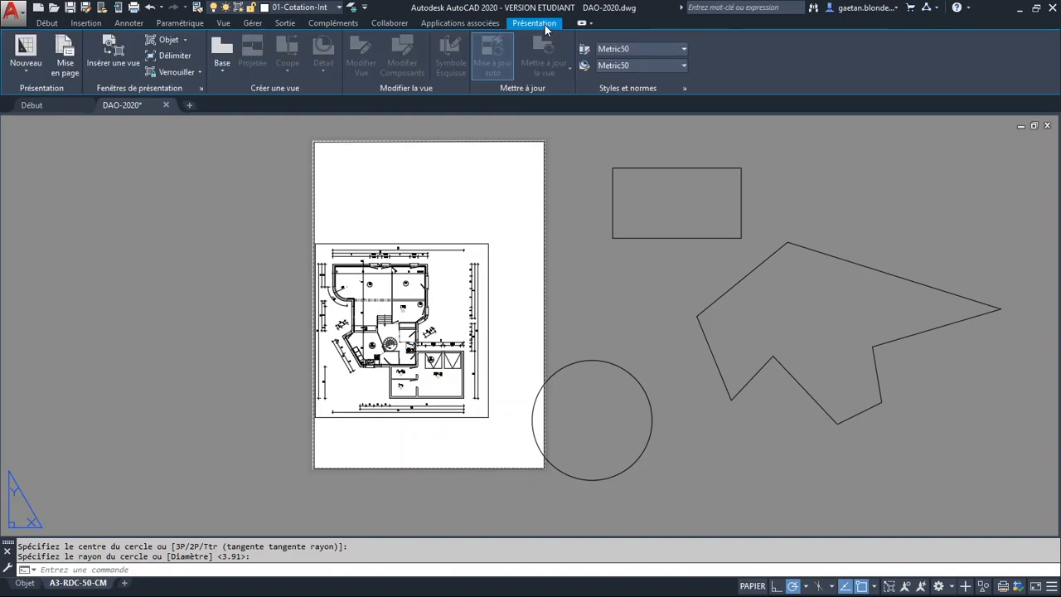
click(184, 42)
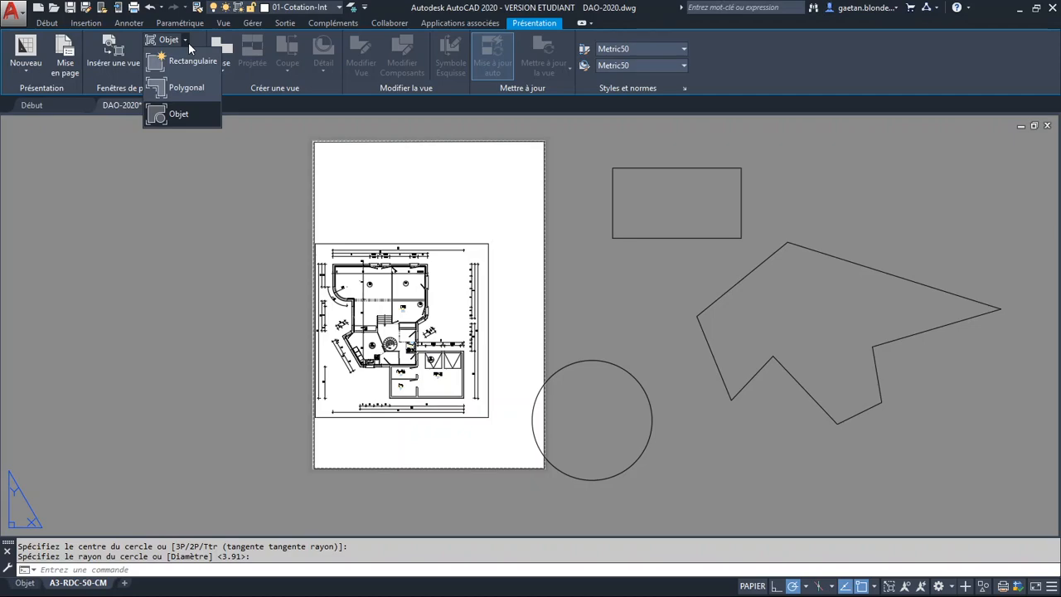
click(165, 115)
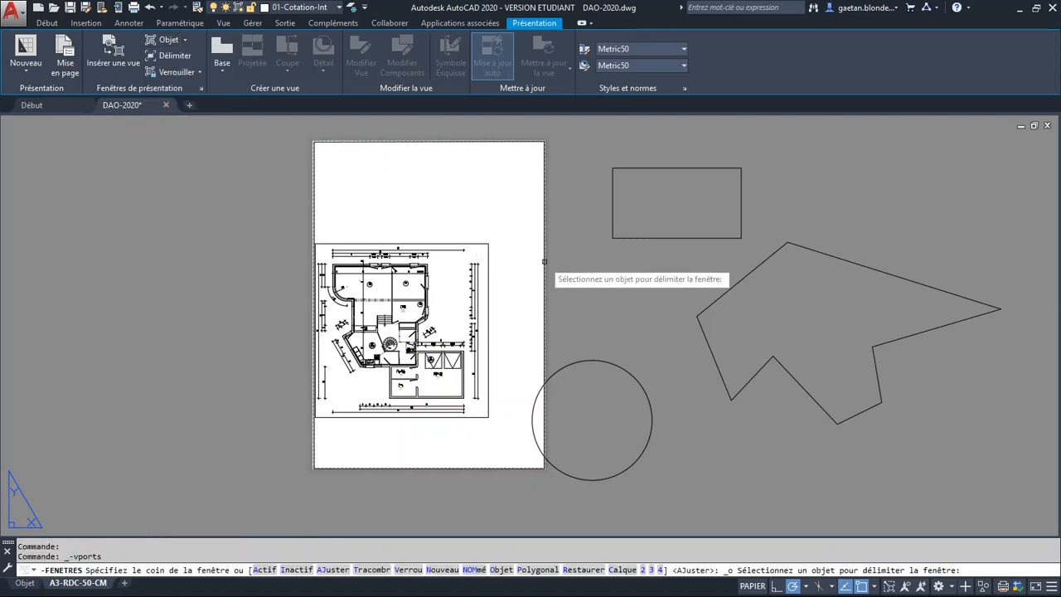
click(643, 239)
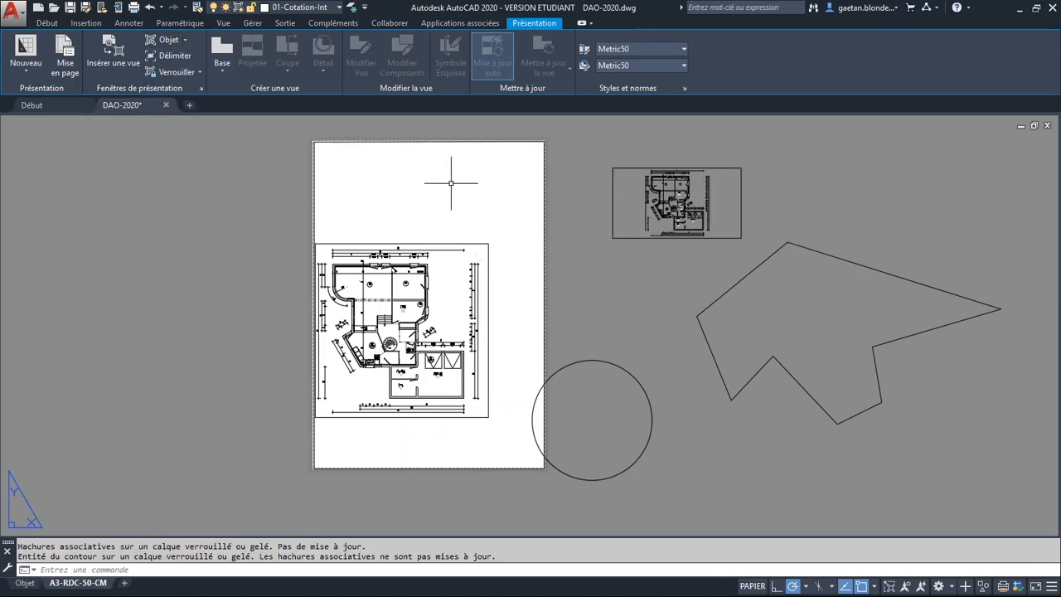
Convert the closed polyline and the circle into layout viewports using the Objet viewport option
click(165, 40)
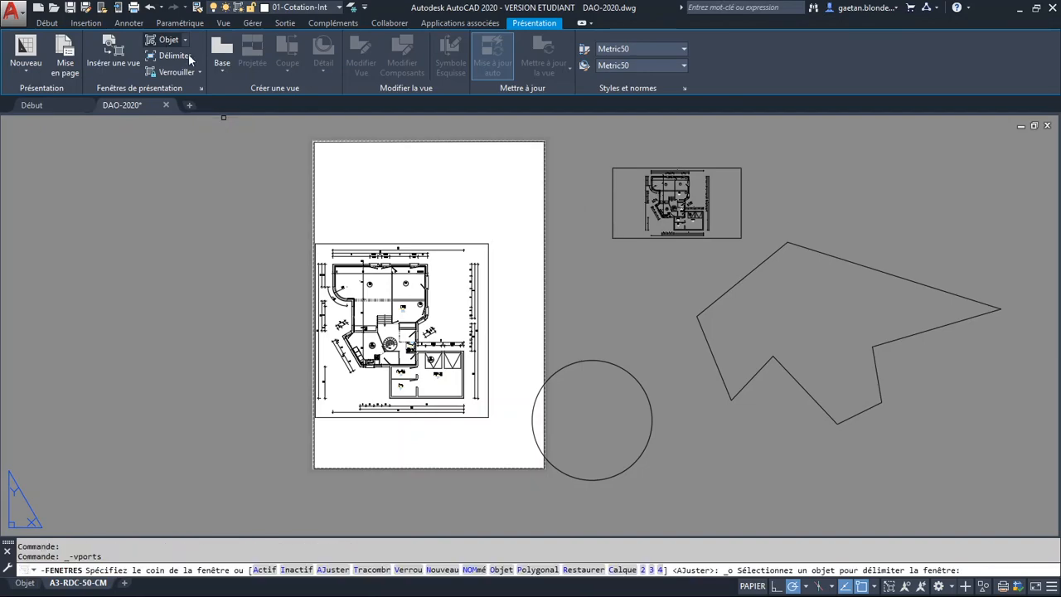
click(711, 300)
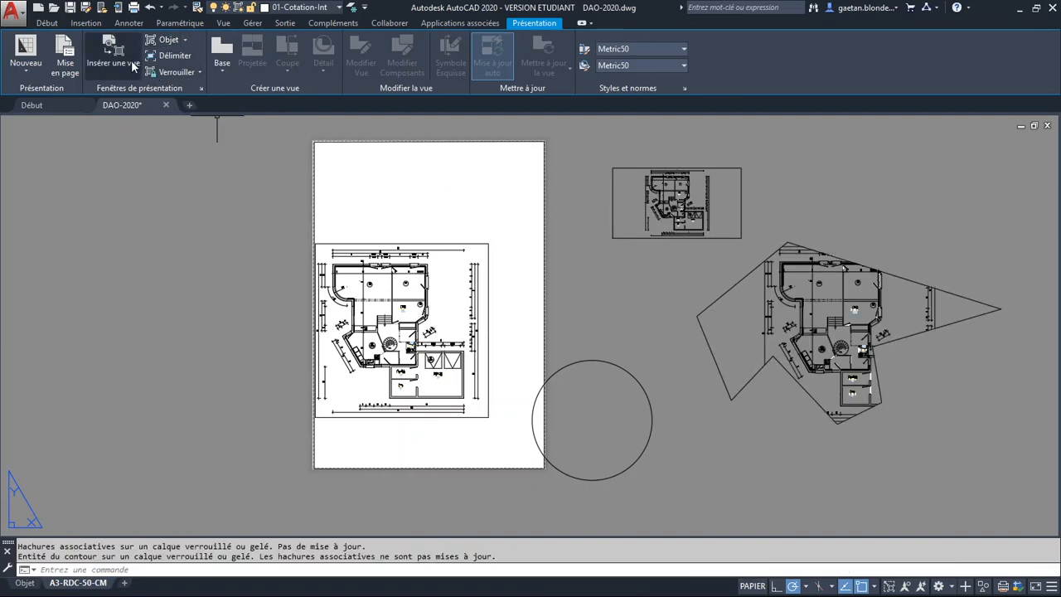
click(166, 41)
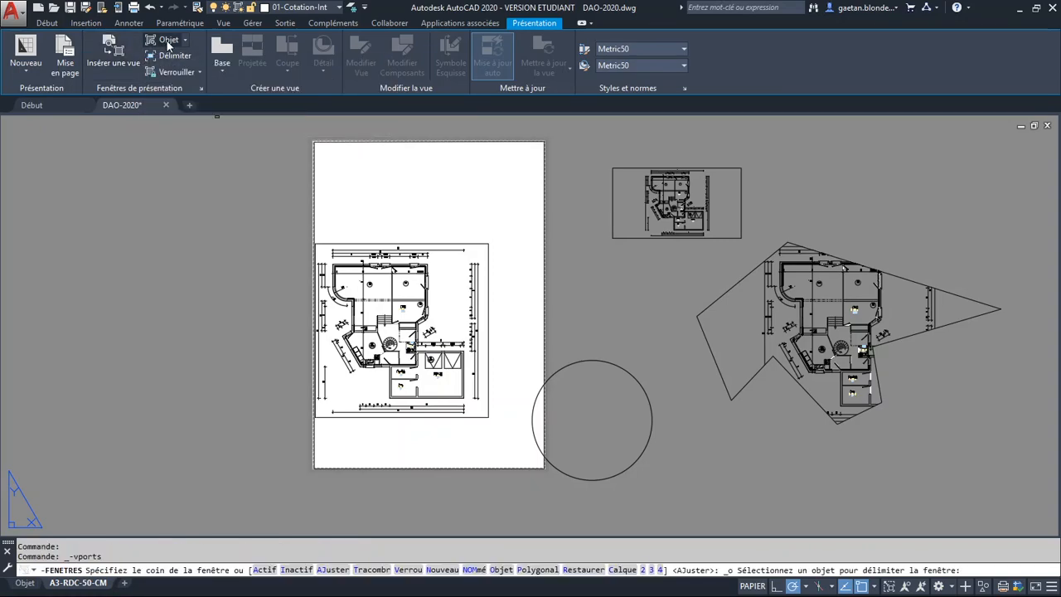
click(184, 40)
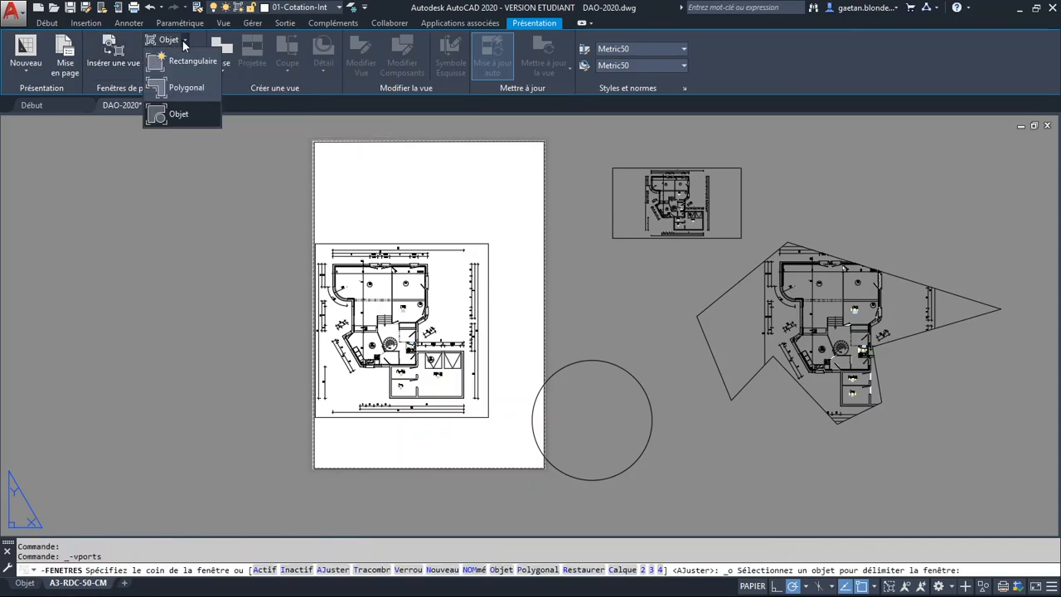
click(179, 114)
click(554, 374)
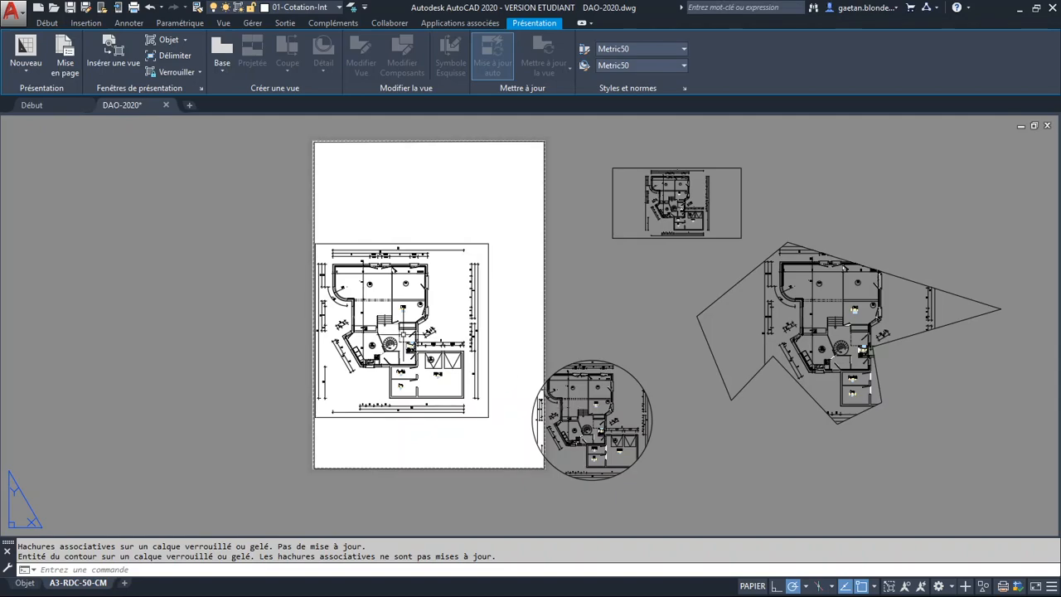
Stretch the polygonal viewport's lower left vertex inward to the left edge of its floor plan, then clear the selection
click(742, 378)
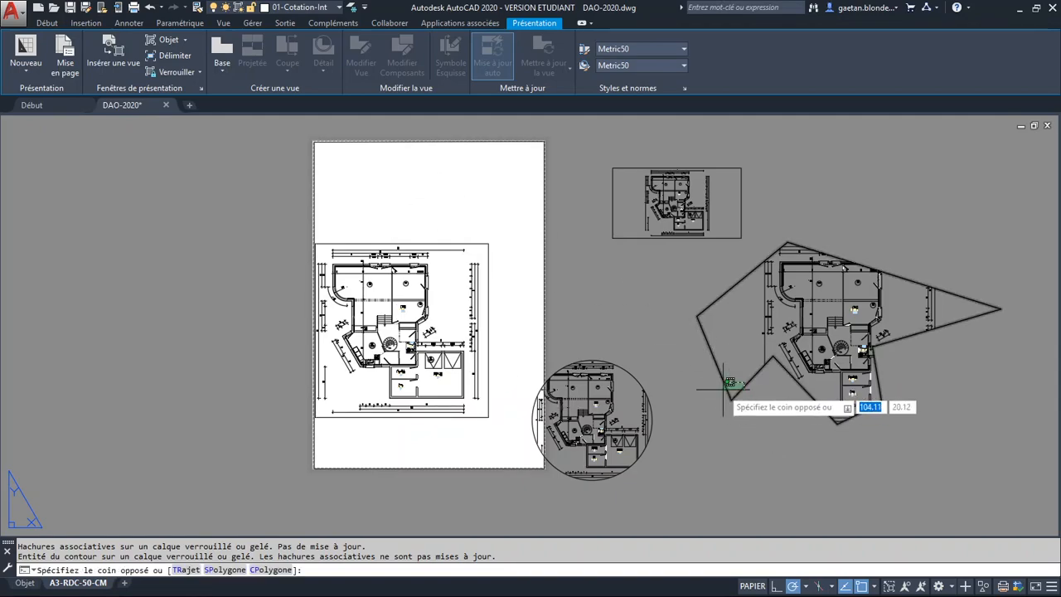
click(728, 399)
click(732, 401)
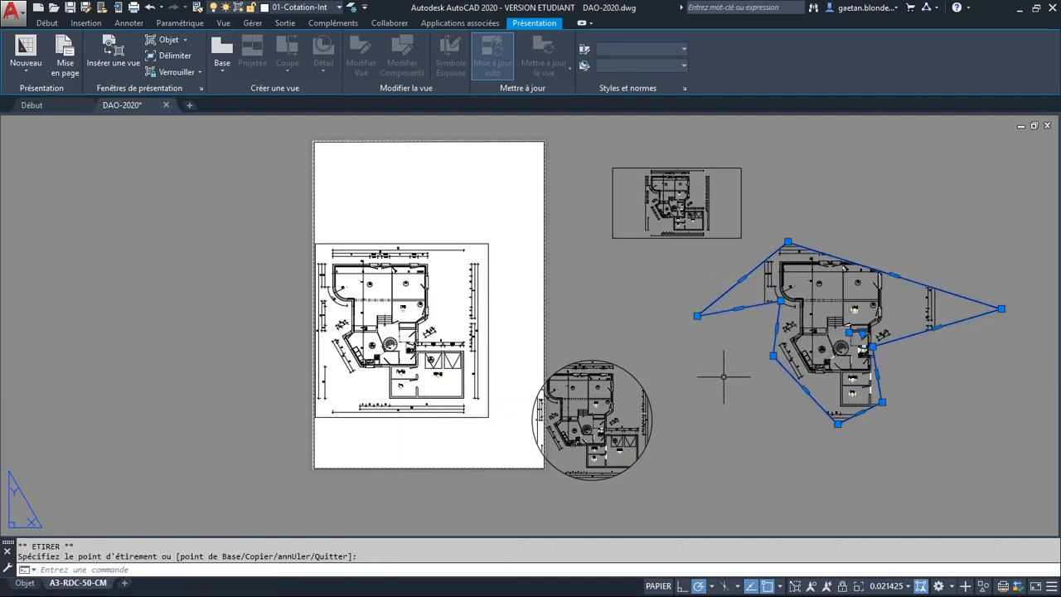
key(Escape)
key(Escape)
click(667, 269)
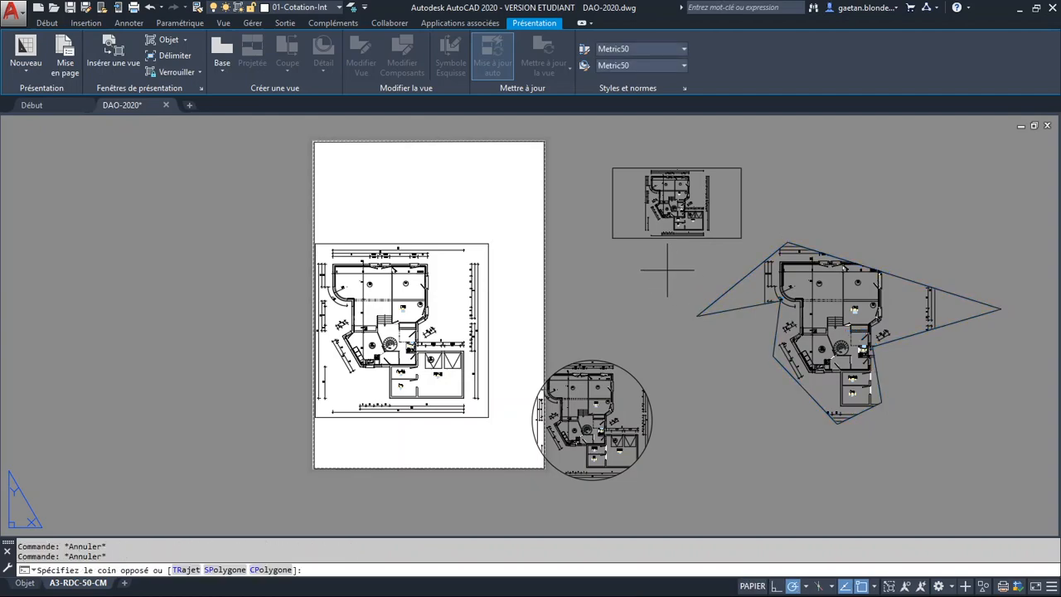
click(642, 238)
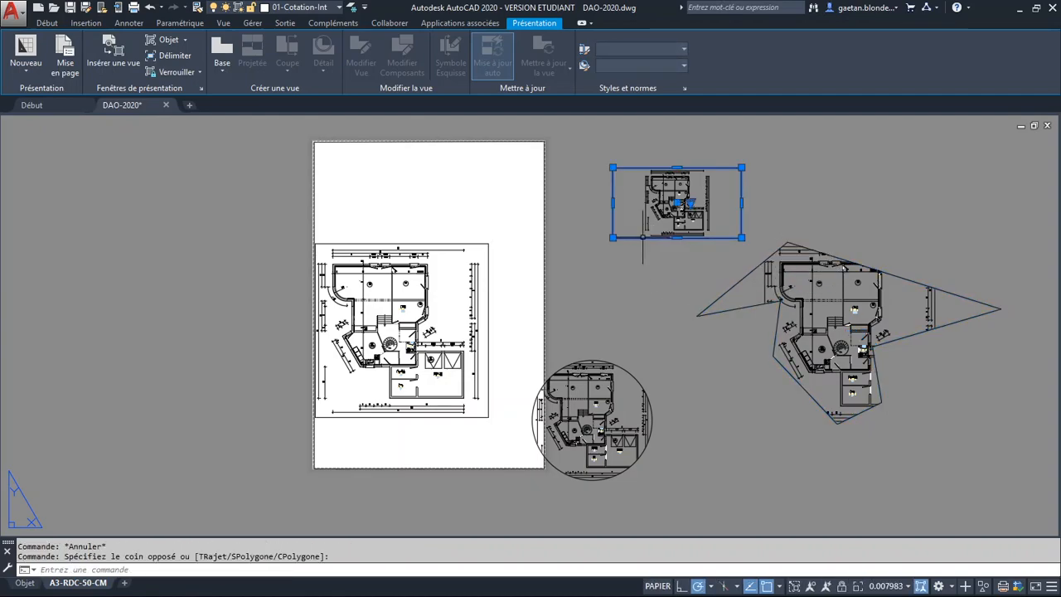
key(Escape)
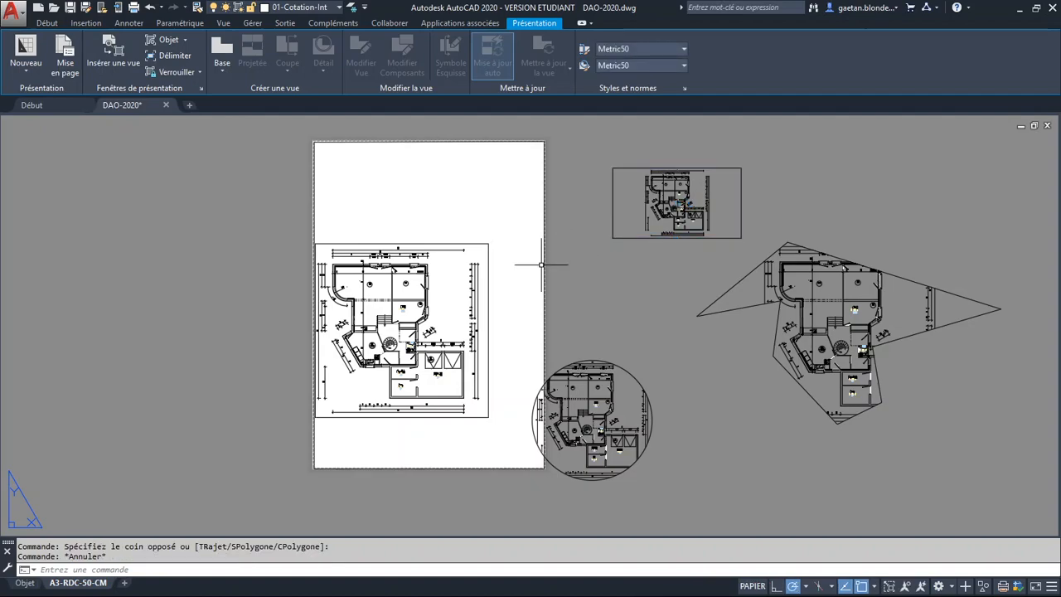
Examine the properties of the original viewport on the sheet and the available viewport creation options
click(504, 225)
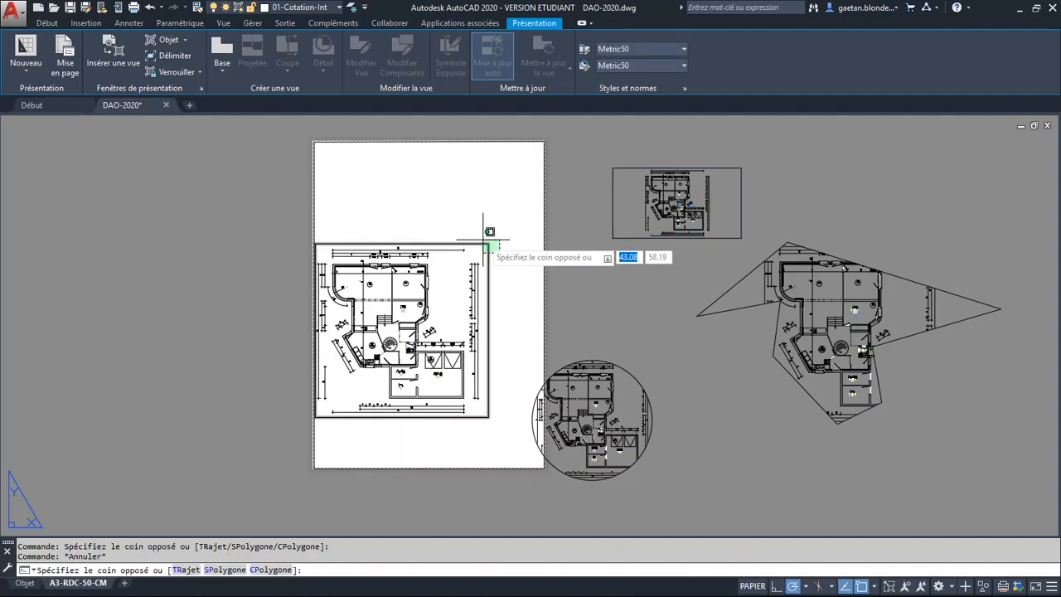
click(487, 239)
right_click(487, 287)
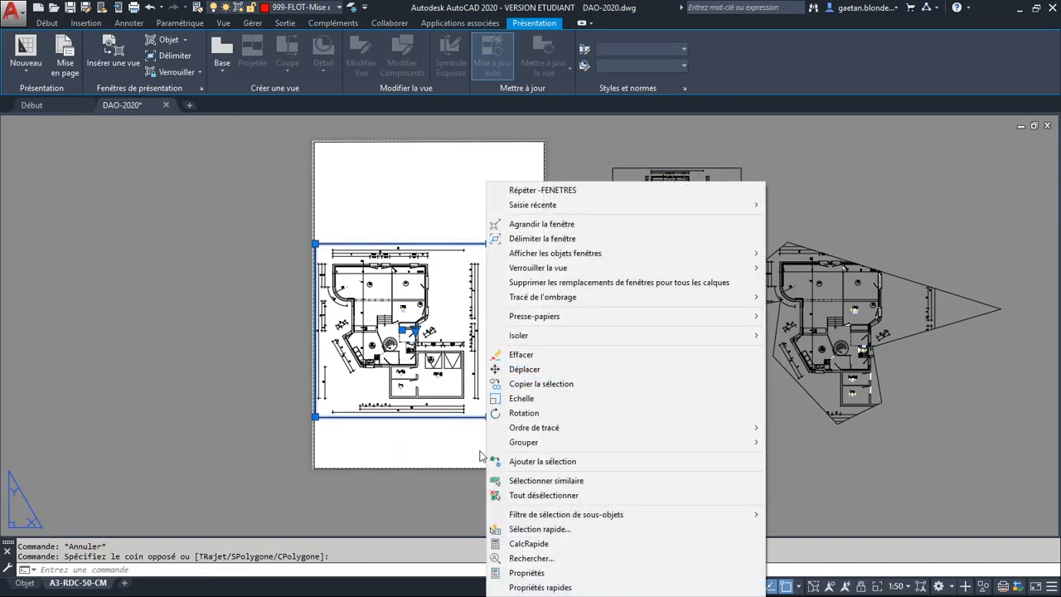
click(526, 573)
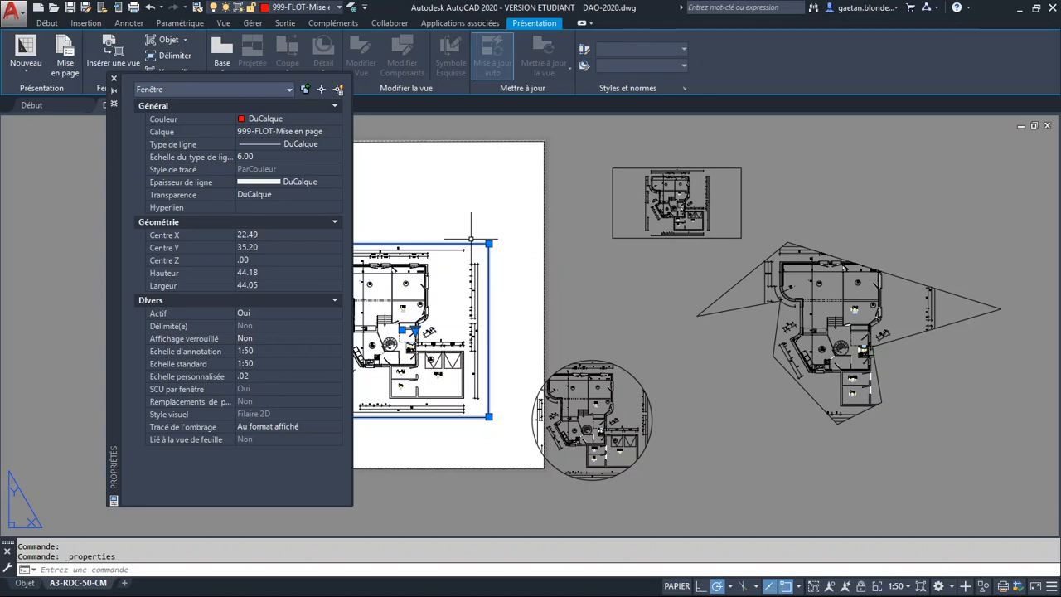
click(114, 79)
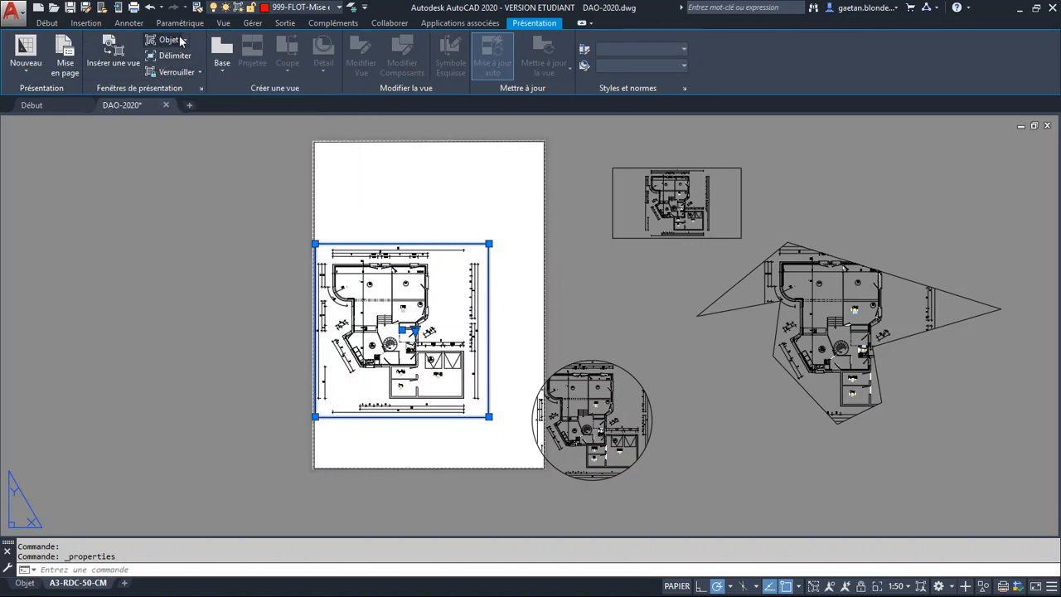
click(183, 40)
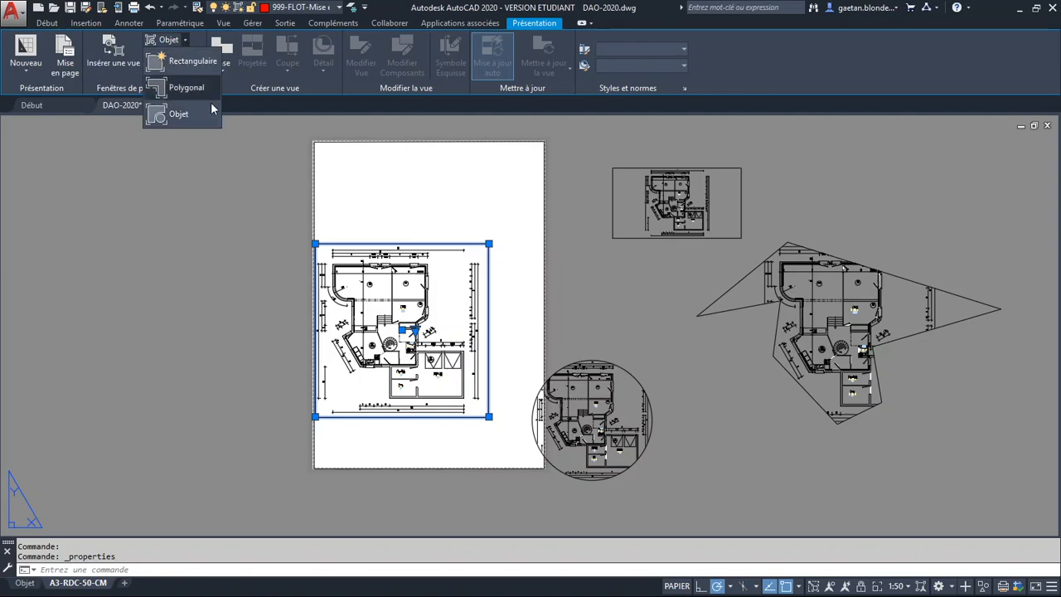
click(227, 197)
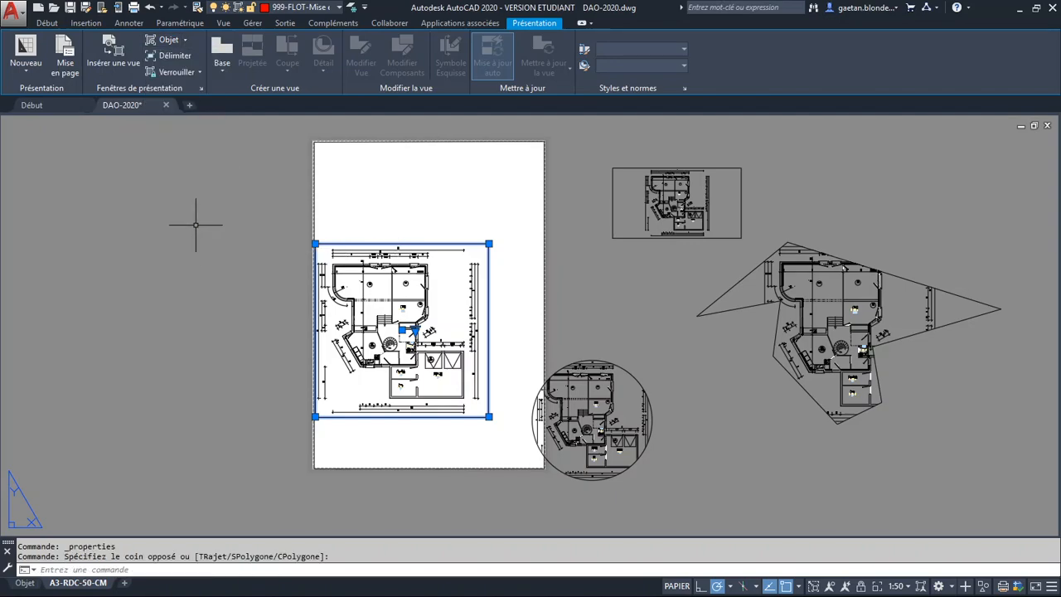
Reopen the properties of the sheet's original viewport and toggle PICKADD so a new selection replaces the current one
right_click(332, 372)
click(372, 573)
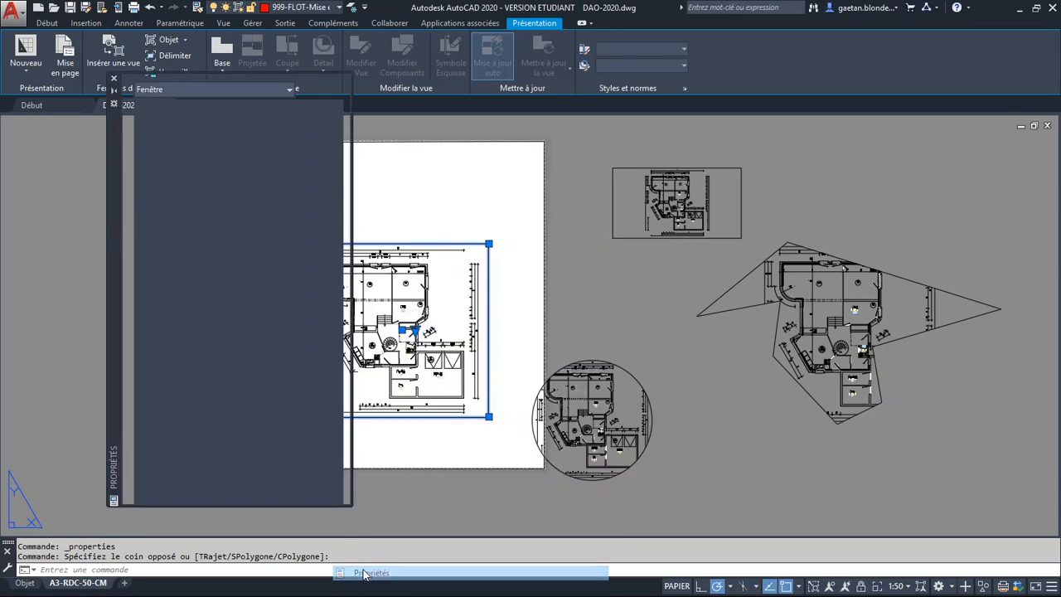
click(191, 91)
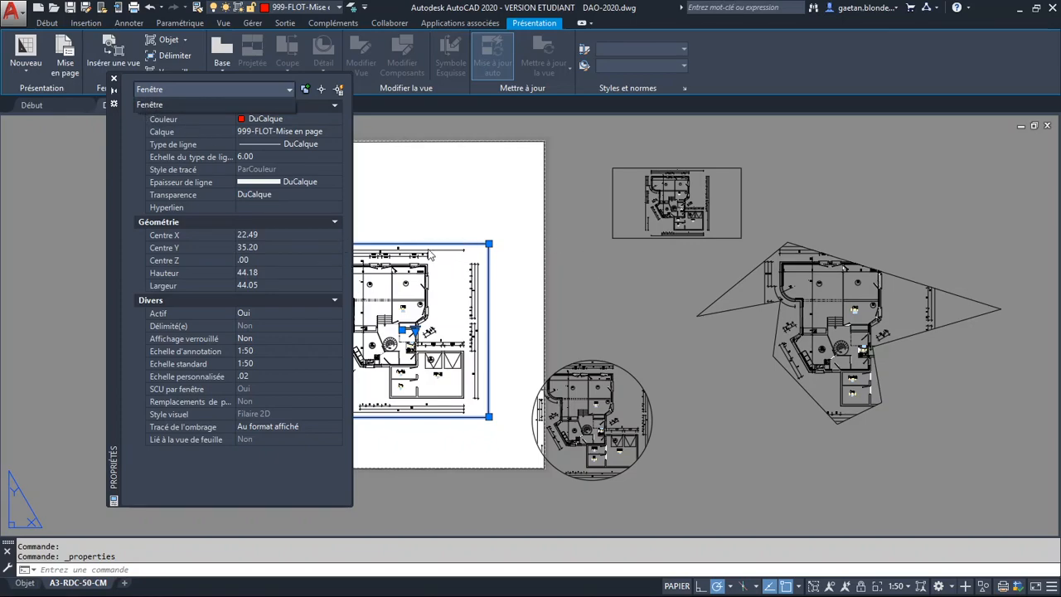
click(322, 97)
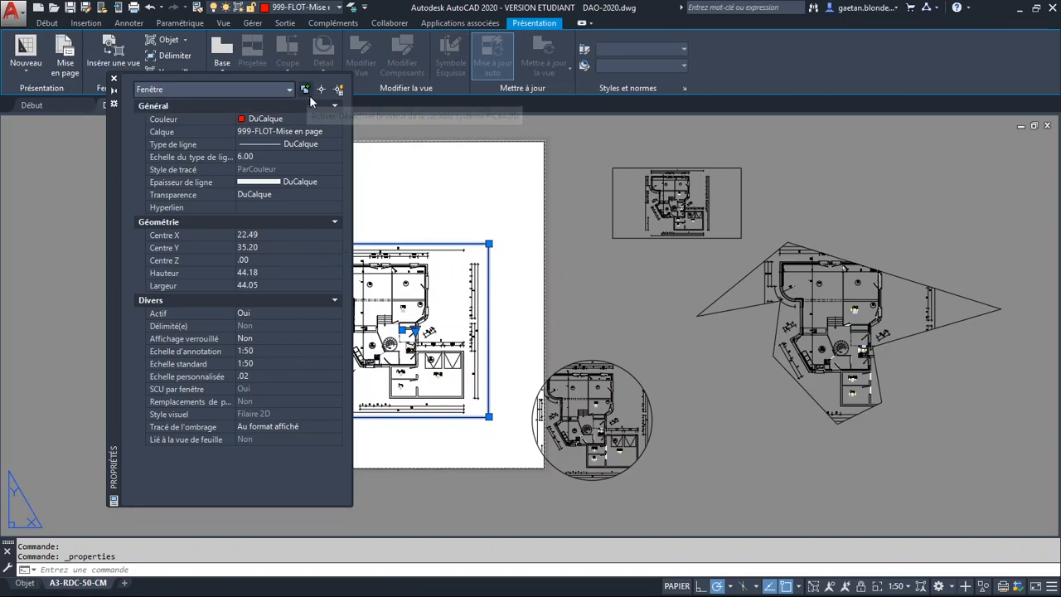
click(306, 89)
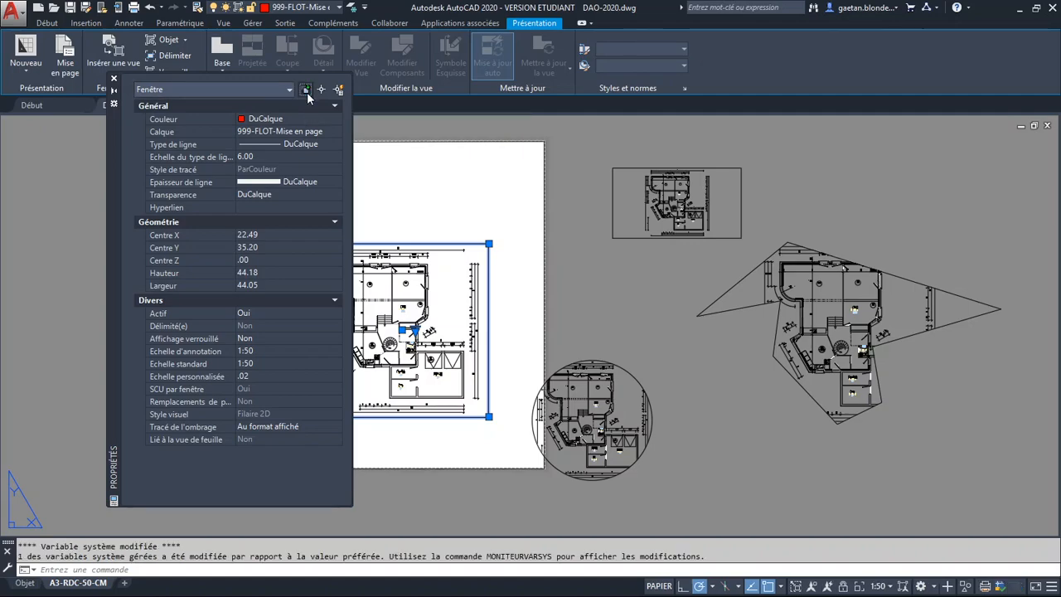
Select the rectangular viewport beside the sheet and examine which object types its properties list, then clear the selection
click(631, 246)
click(582, 218)
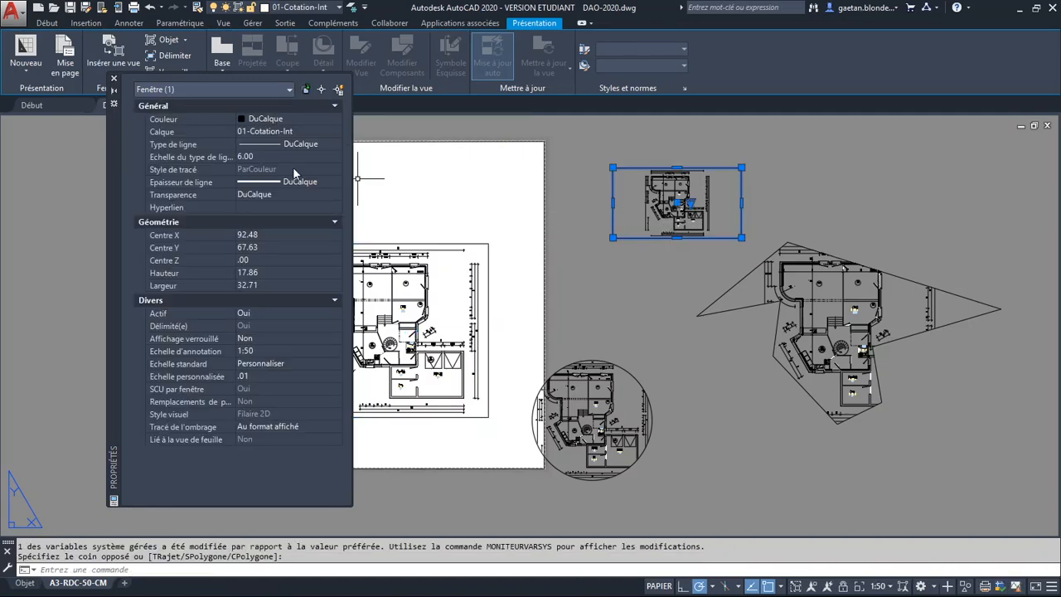
click(260, 91)
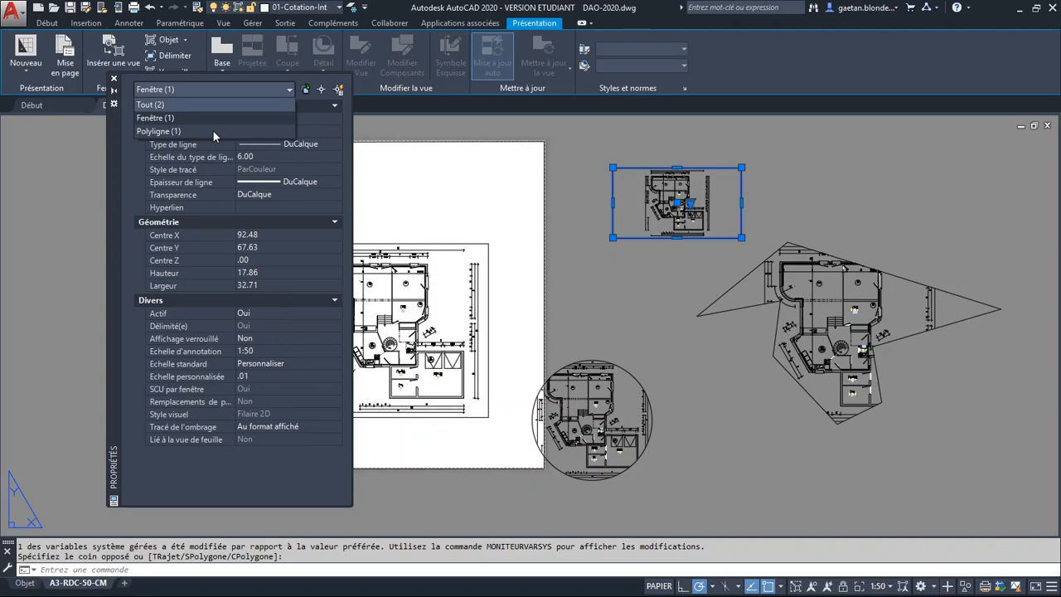
click(640, 332)
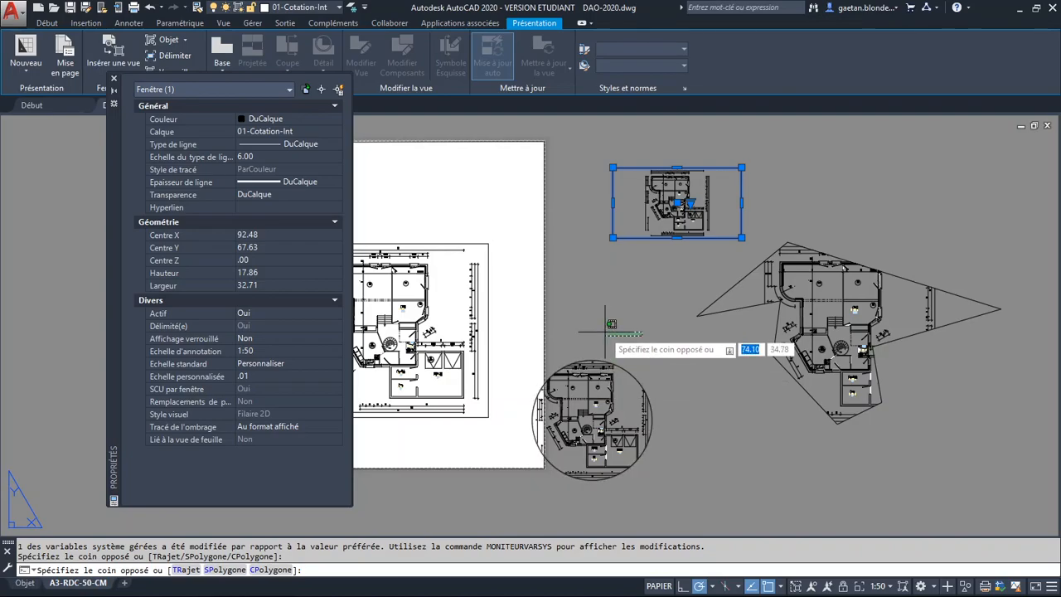
key(Escape)
key(Escape)
Select the circular viewport, examine its properties and the object types it combines, then close the properties
click(624, 342)
click(582, 370)
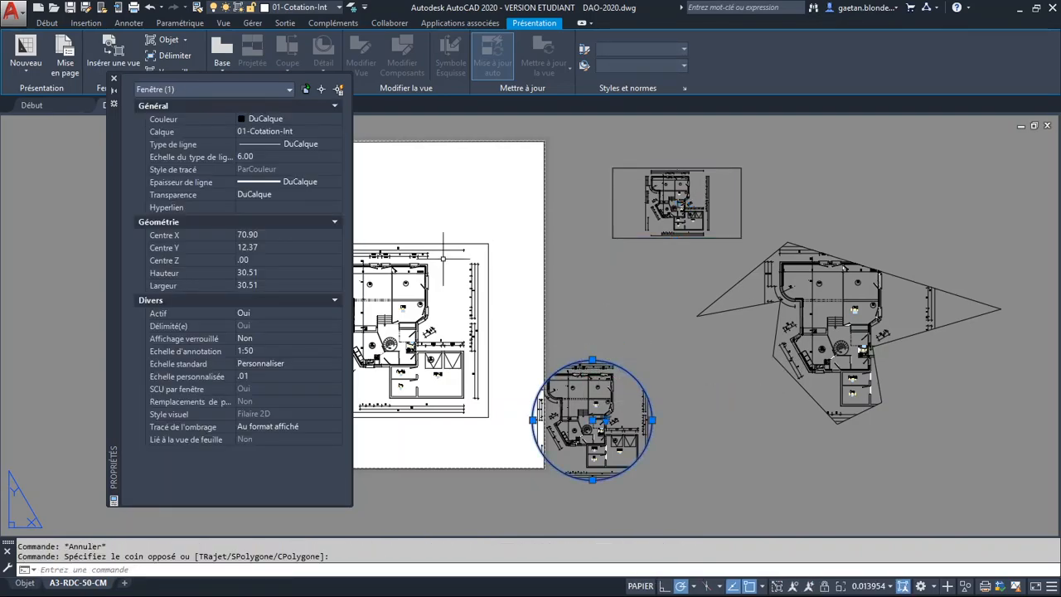
click(225, 88)
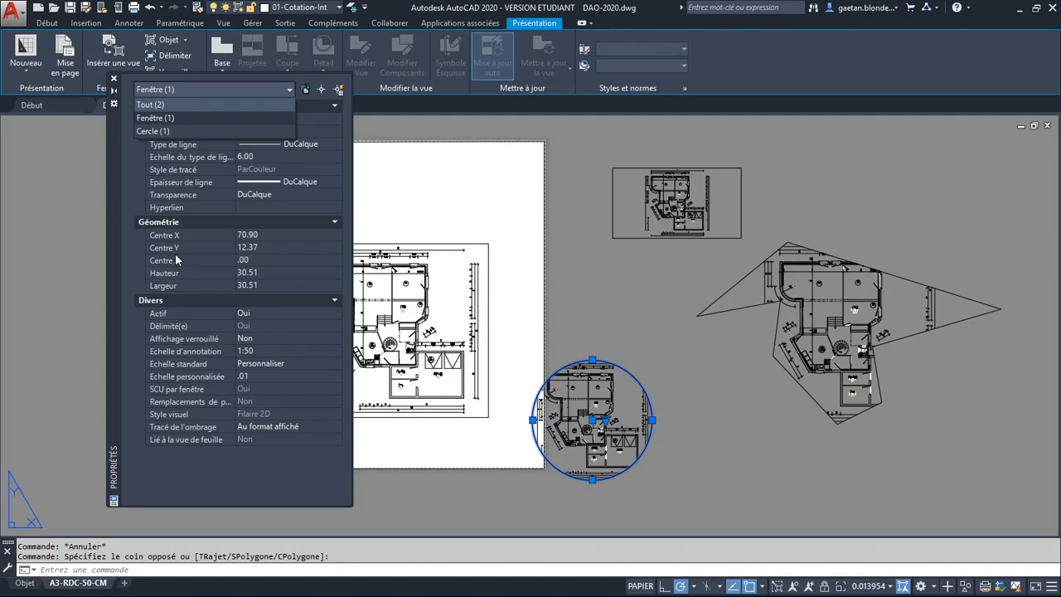
click(114, 79)
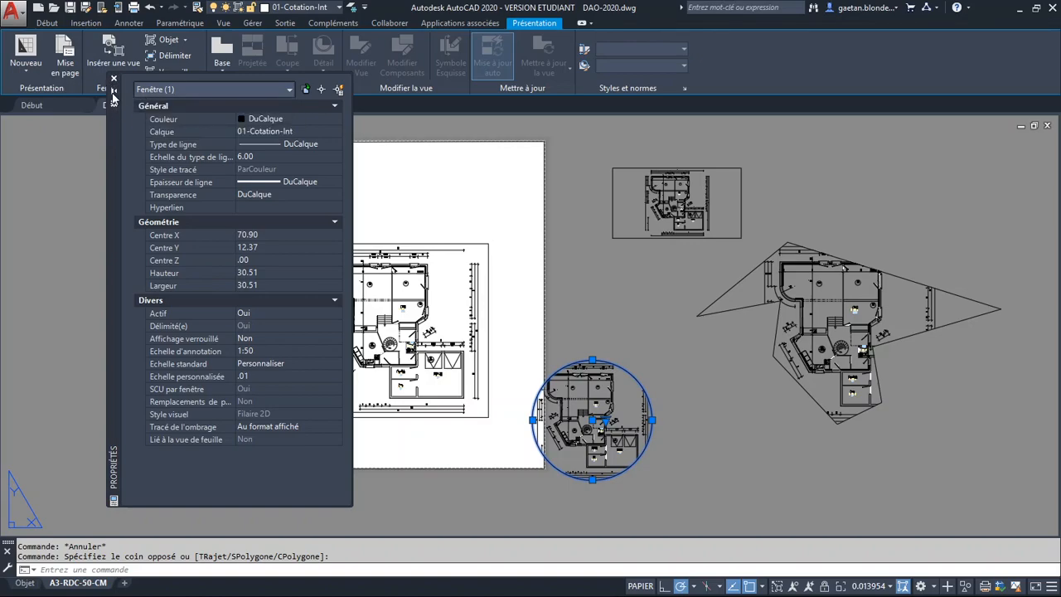
click(113, 79)
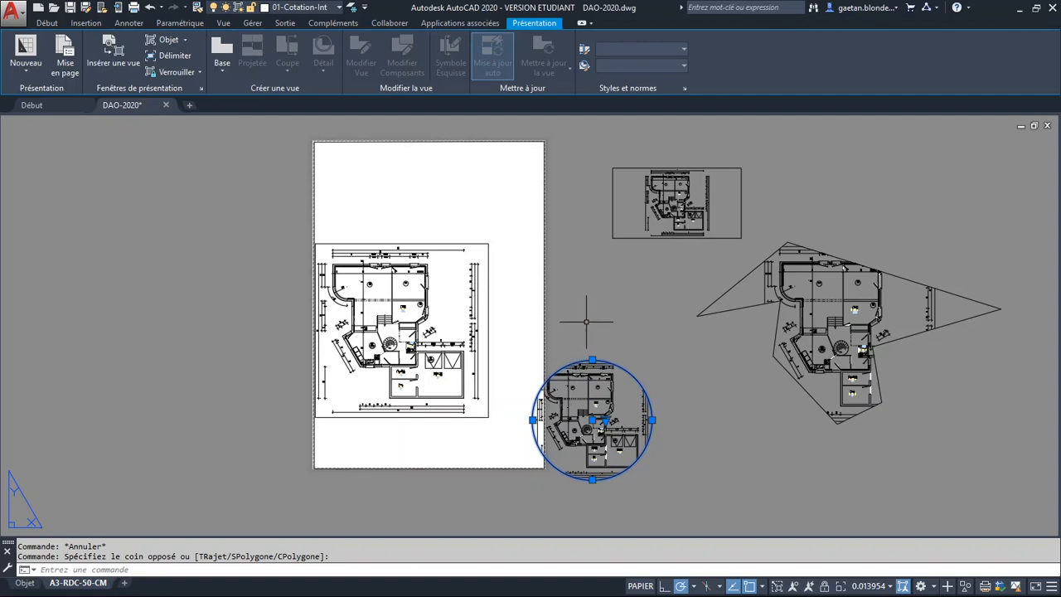
Delete the rectangular and polygonal viewports located outside the sheet
key(Escape)
click(756, 352)
click(651, 225)
key(Delete)
Move the circular viewport by its centre onto the empty upper right area of the sheet
click(593, 410)
click(597, 415)
click(663, 455)
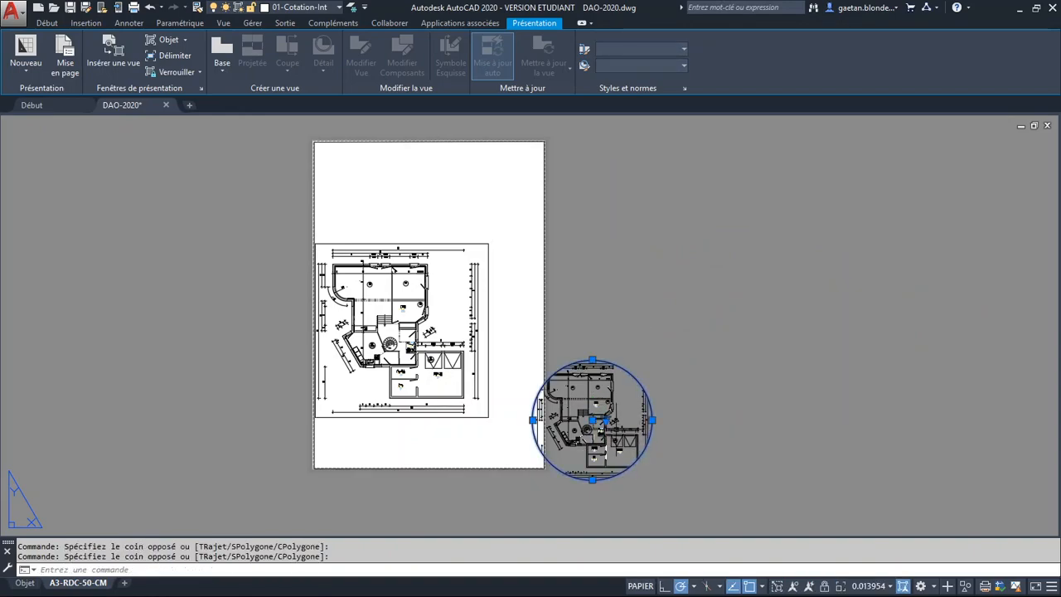
click(592, 421)
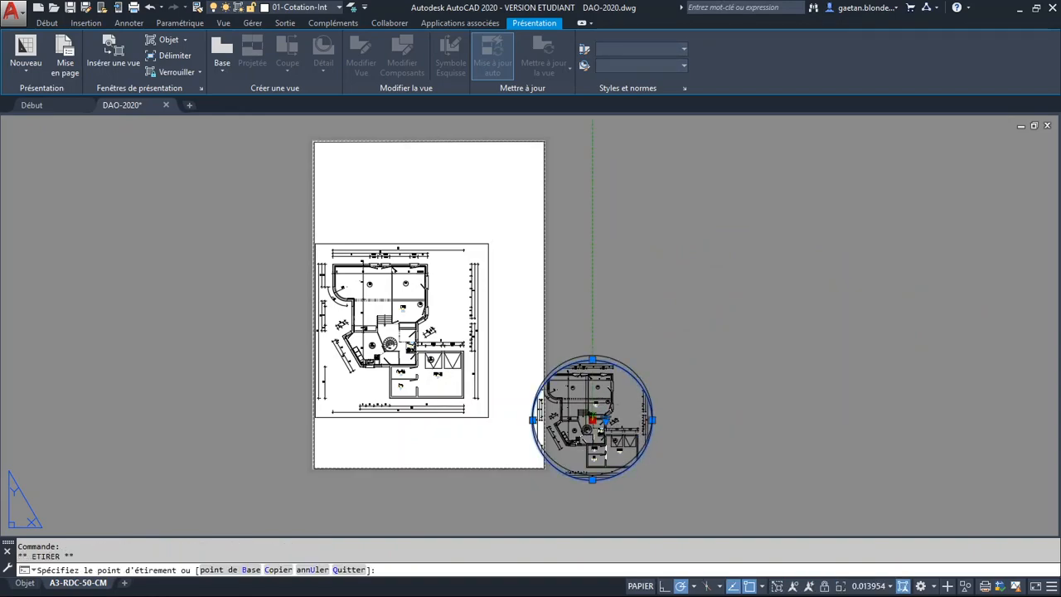
click(485, 199)
click(496, 199)
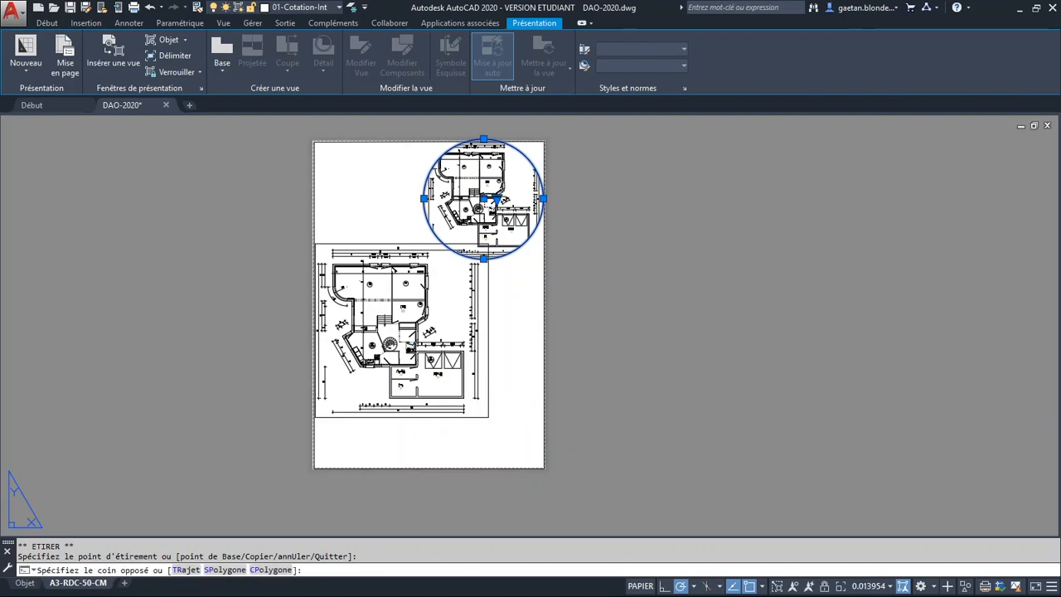
click(485, 199)
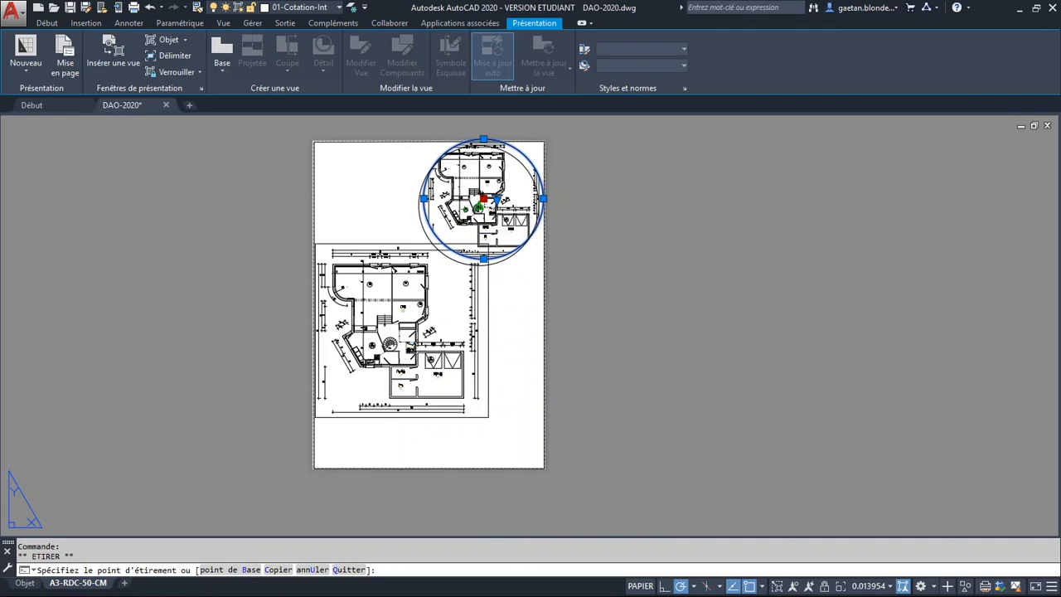
click(479, 205)
scroll(491, 205, up, 4)
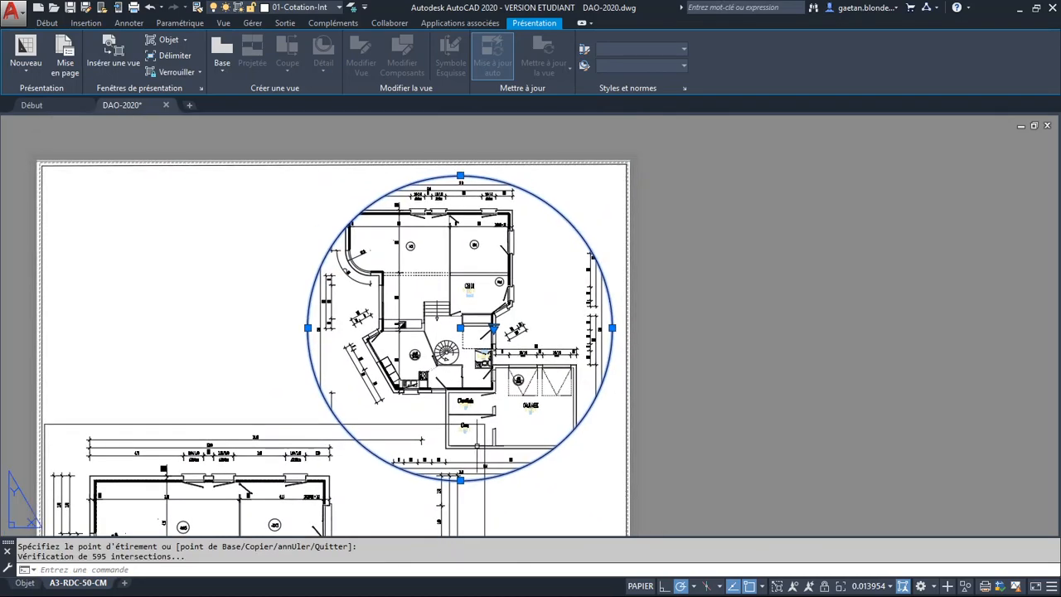
Shrink the circular viewport to a radius of about 9 and move its centre toward the sheet's right edge
click(460, 479)
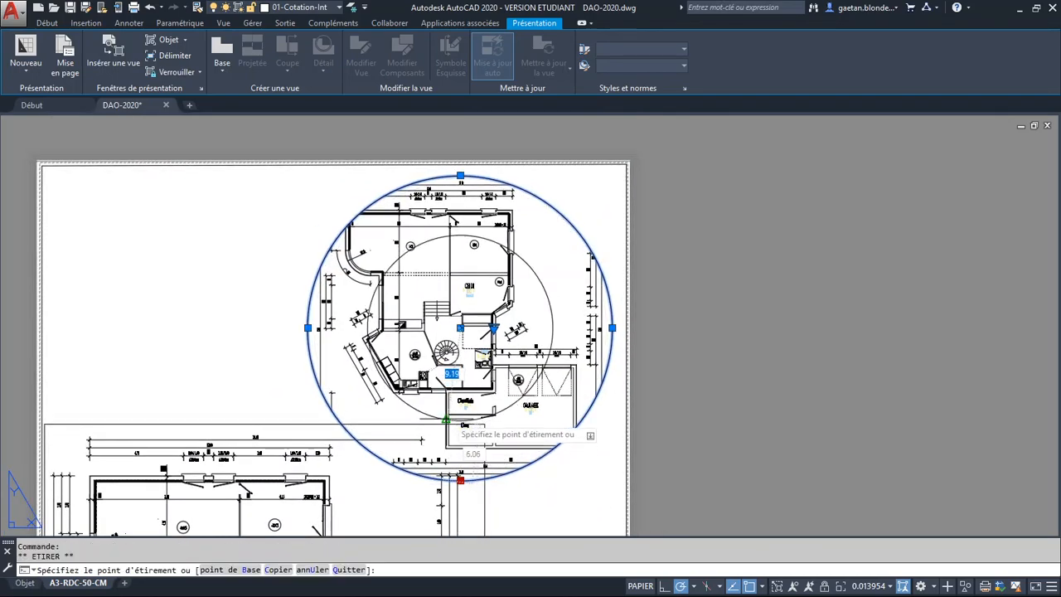
click(449, 412)
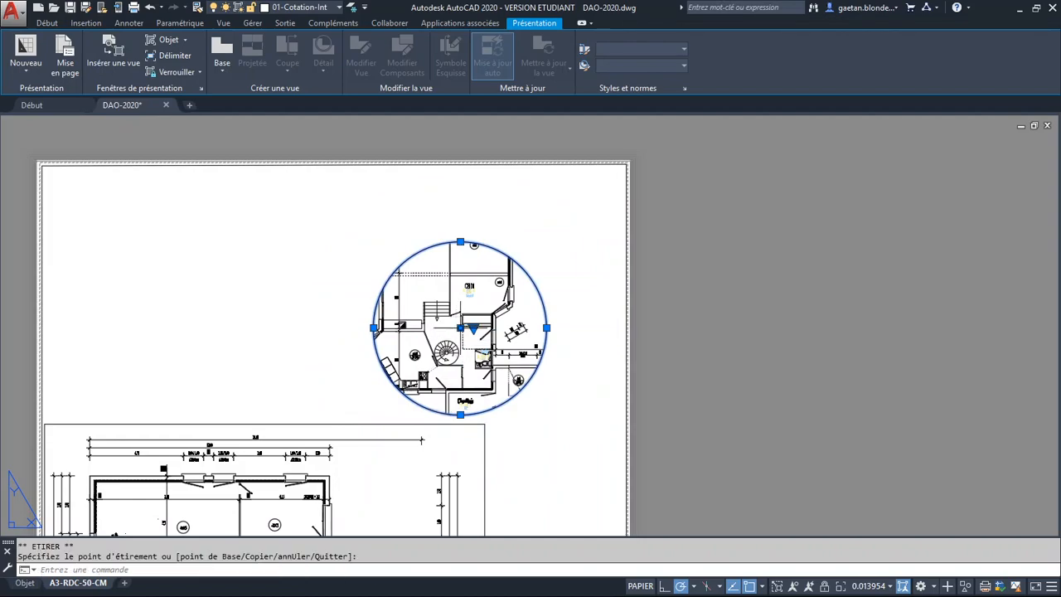
click(460, 327)
click(546, 327)
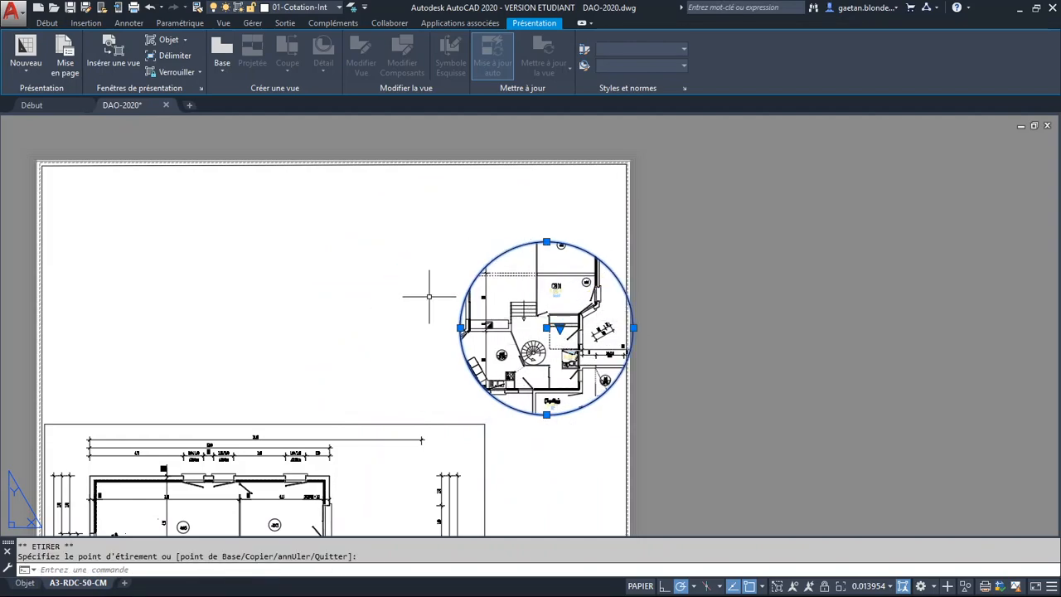
Enlarge the circular viewport to a radius of about 12 and recentre it above the original viewport, against the sheet's right edge
click(460, 327)
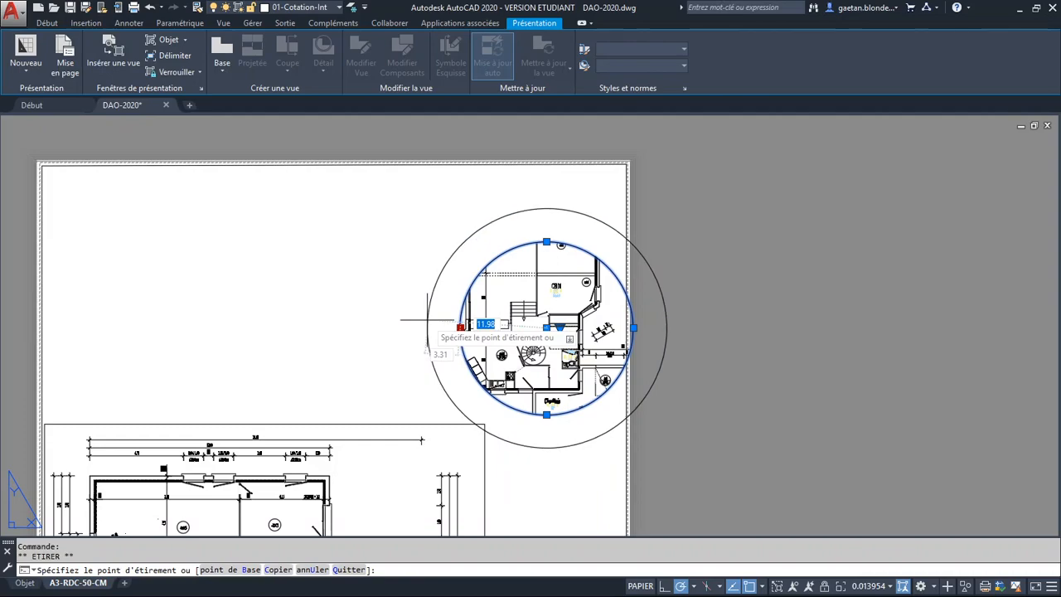
click(424, 329)
click(546, 328)
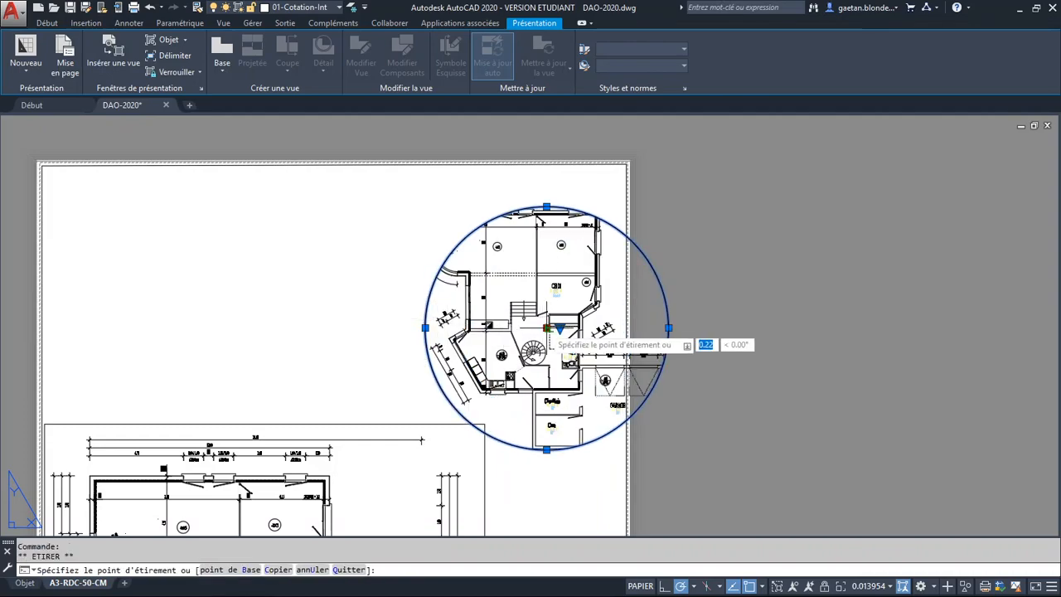
click(510, 301)
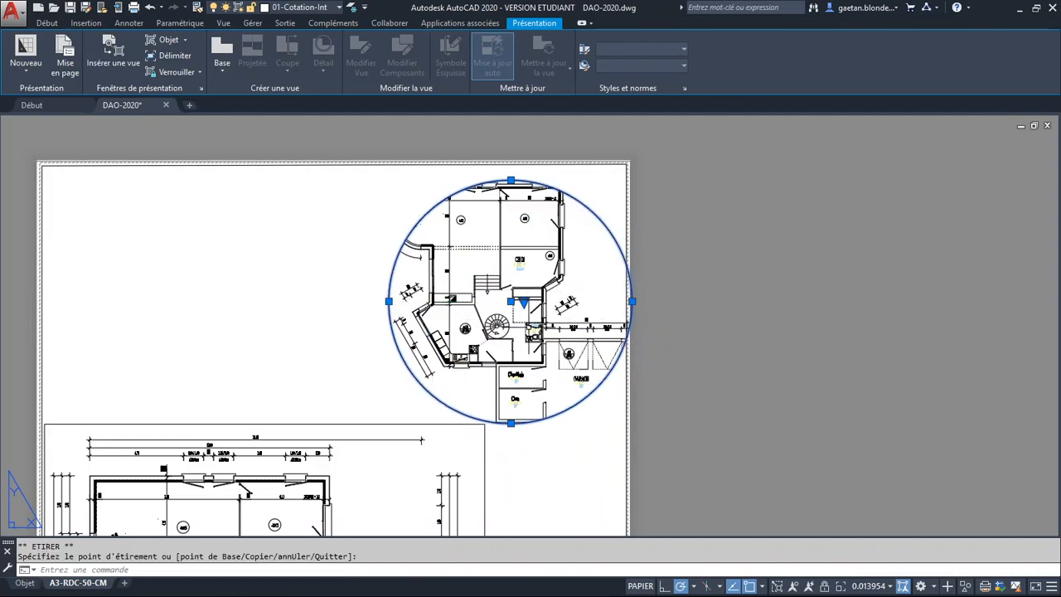
key(Escape)
key(Escape)
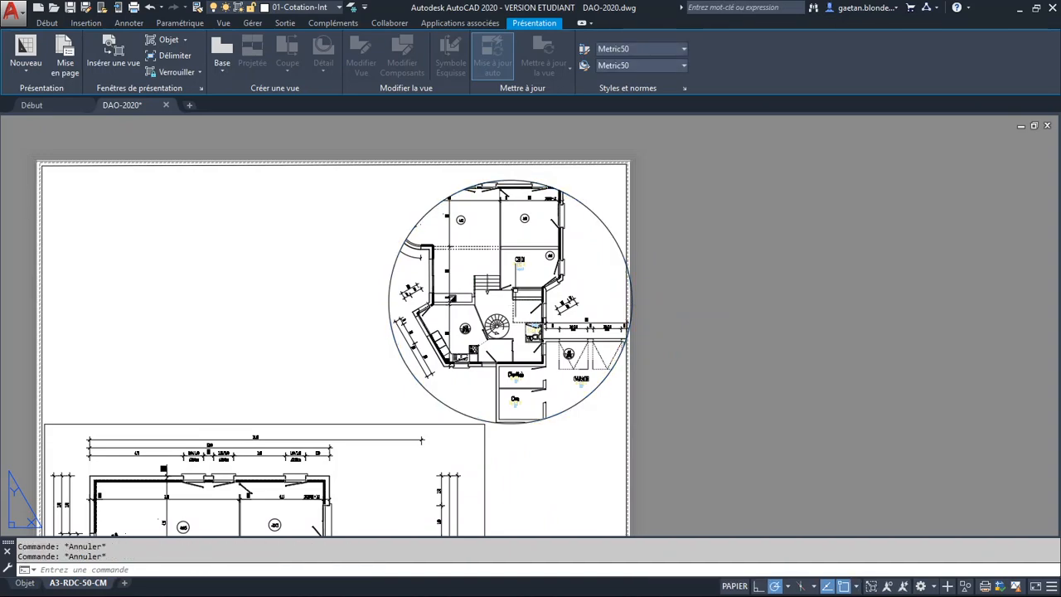
Assign the circular viewport and the sheet's border rectangle to the layer 999-FLOT-Details
click(648, 199)
click(620, 236)
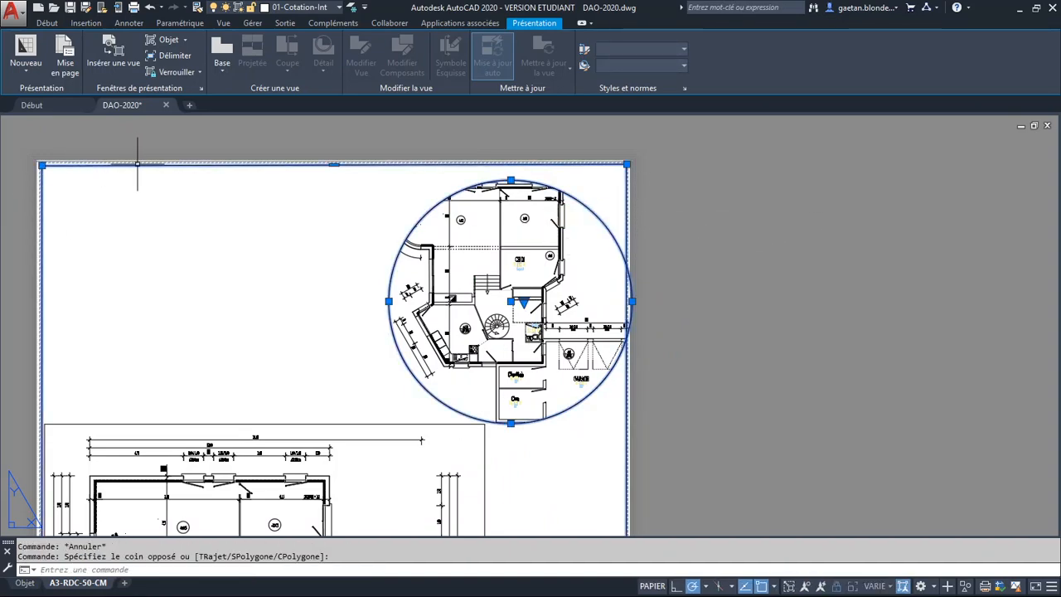
click(338, 7)
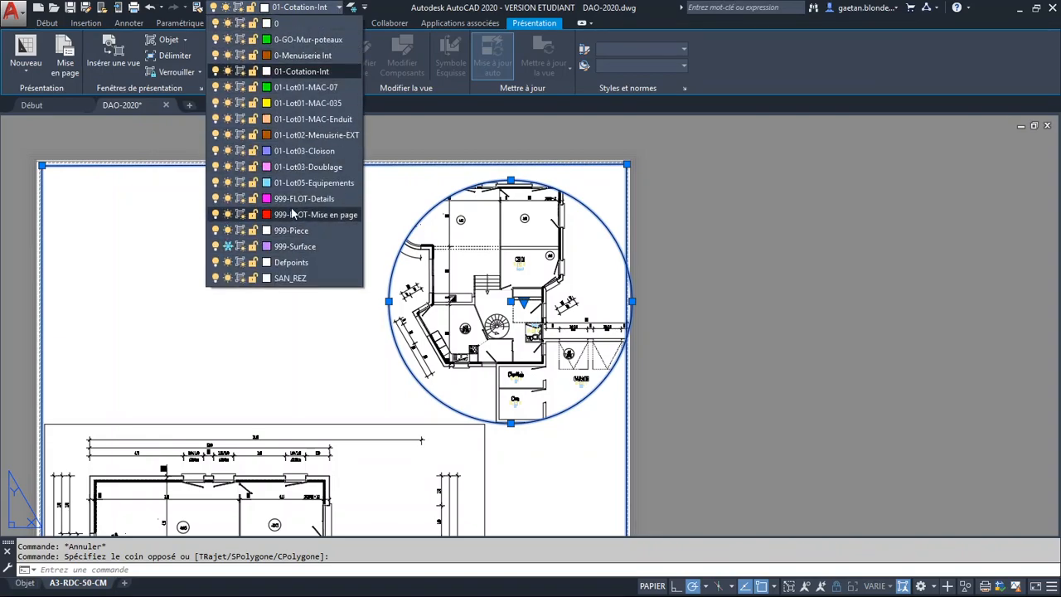
click(296, 202)
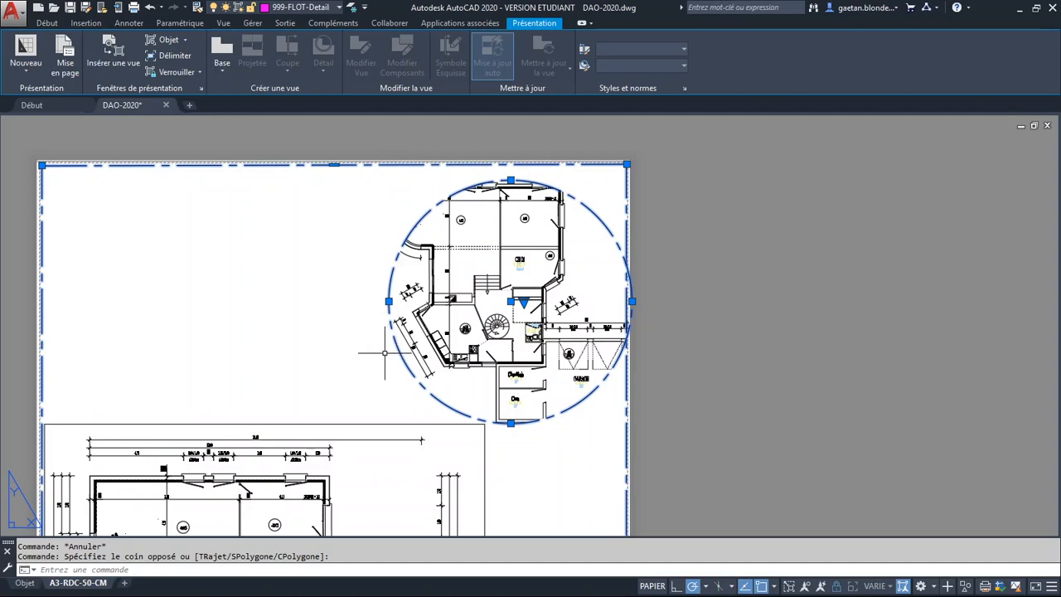
key(Escape)
Reassign only the sheet's border rectangle to the layer 999-Piece and clear the selection
click(335, 248)
click(307, 157)
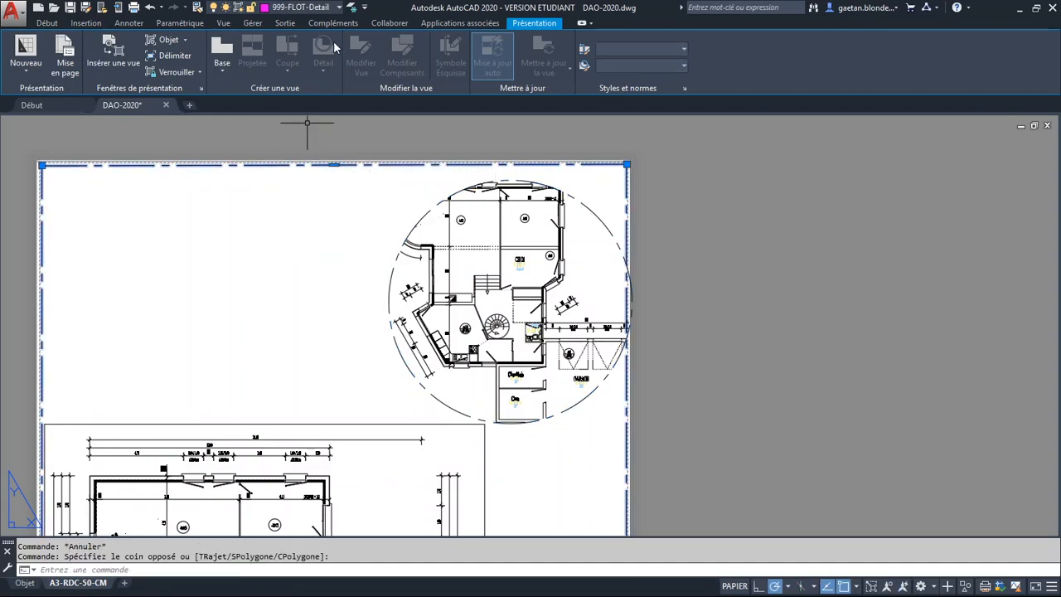
click(340, 8)
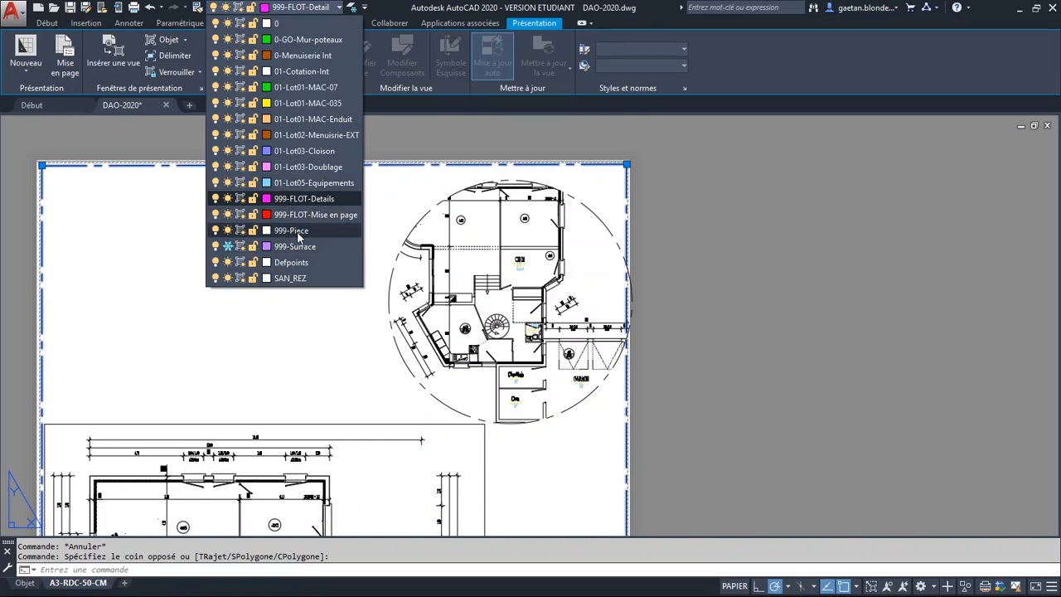
click(298, 232)
key(Escape)
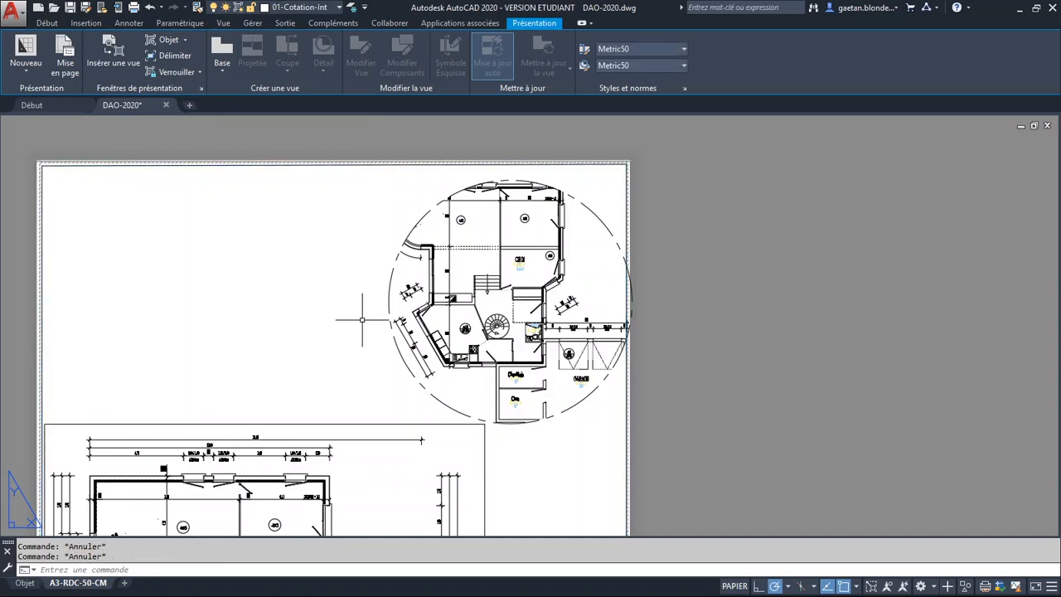
Modify the A3-RDC-50-CM page setup to turn off the display of plot styles and apply it
click(402, 358)
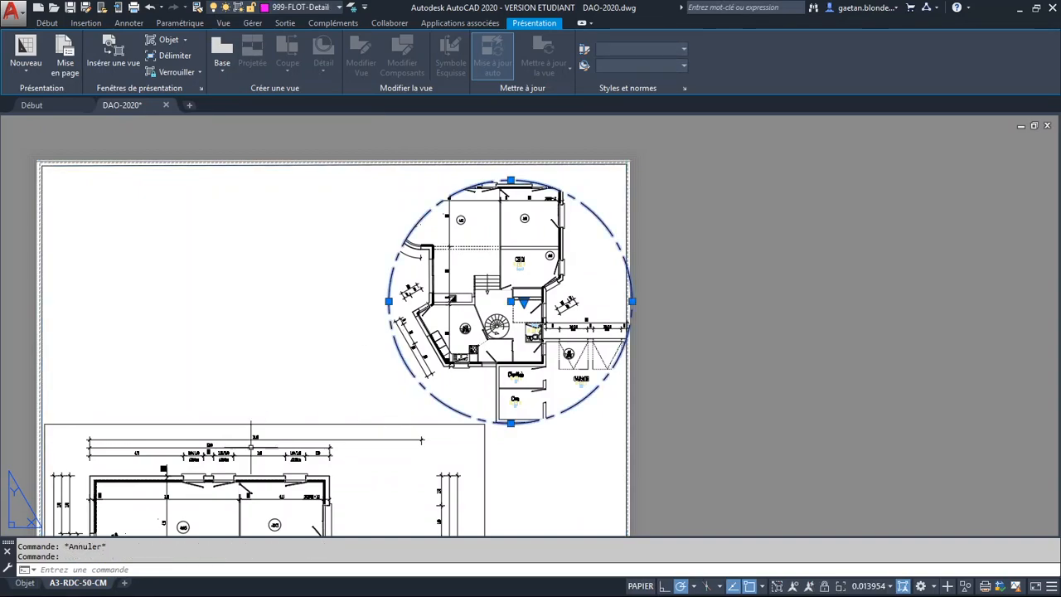
right_click(78, 584)
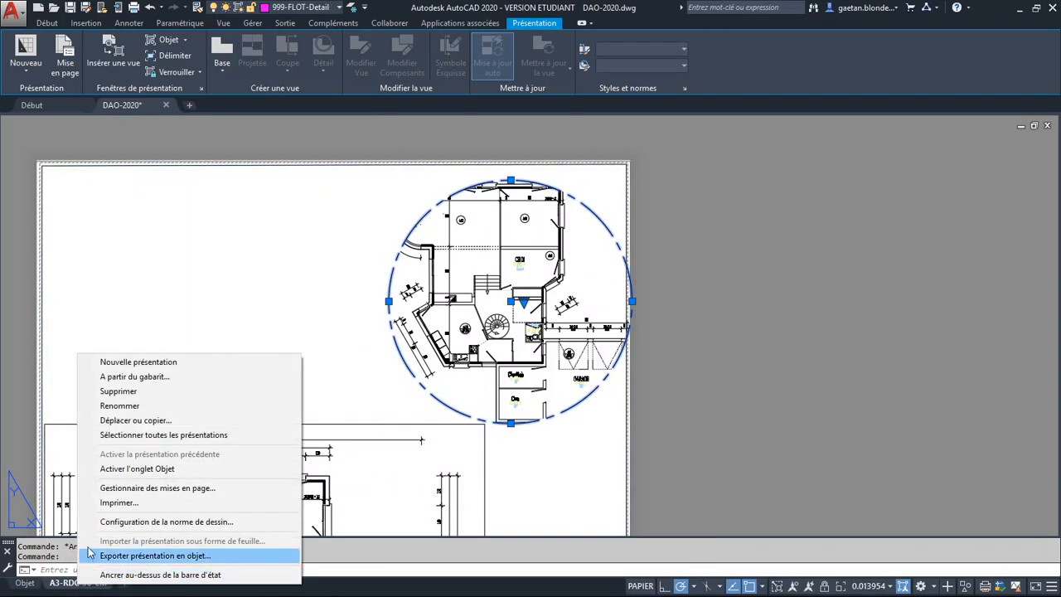
click(117, 493)
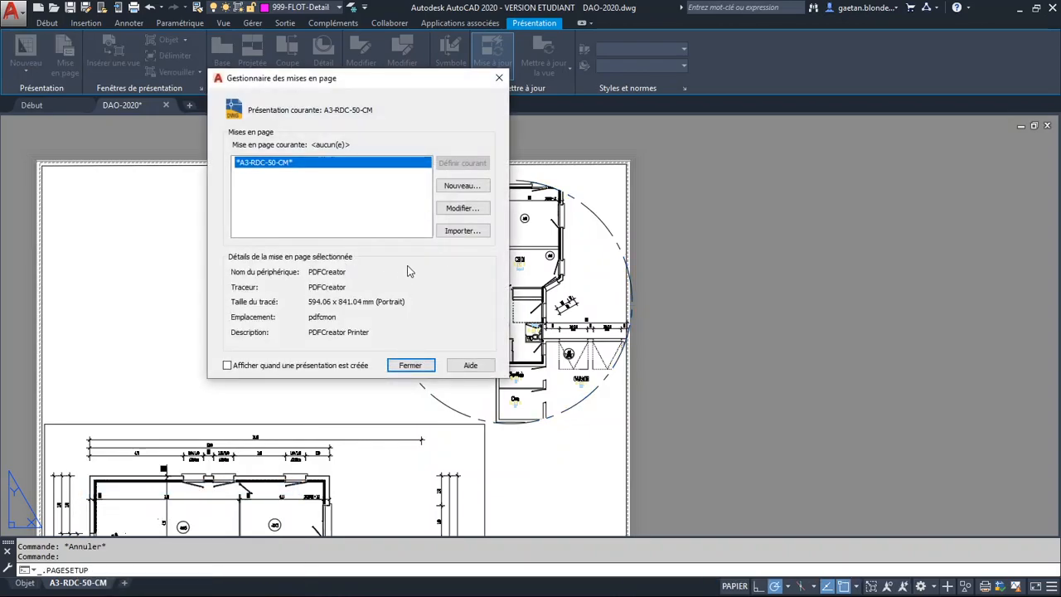
click(464, 209)
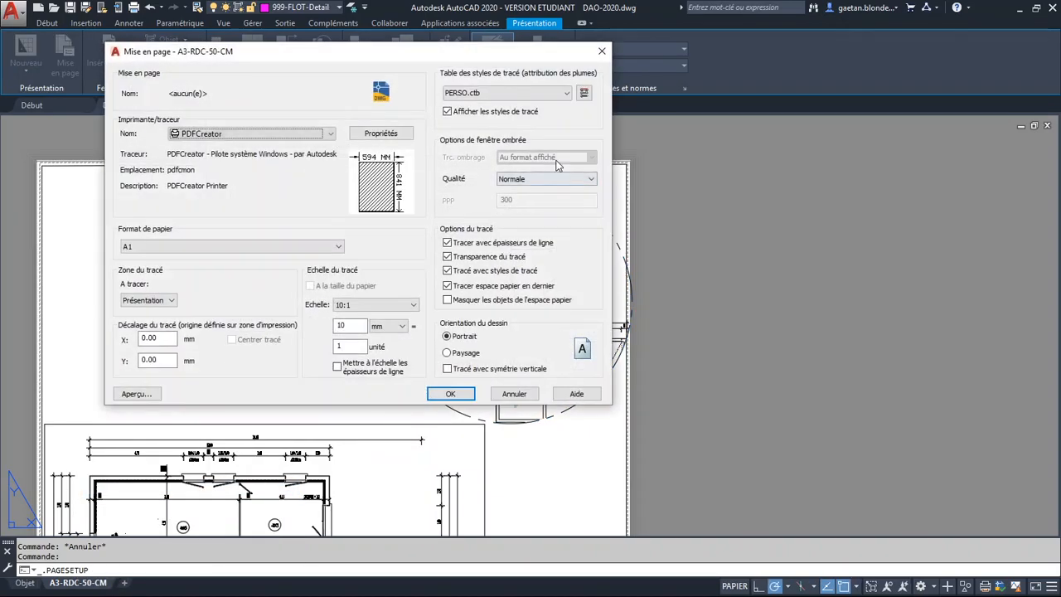
click(450, 394)
click(410, 366)
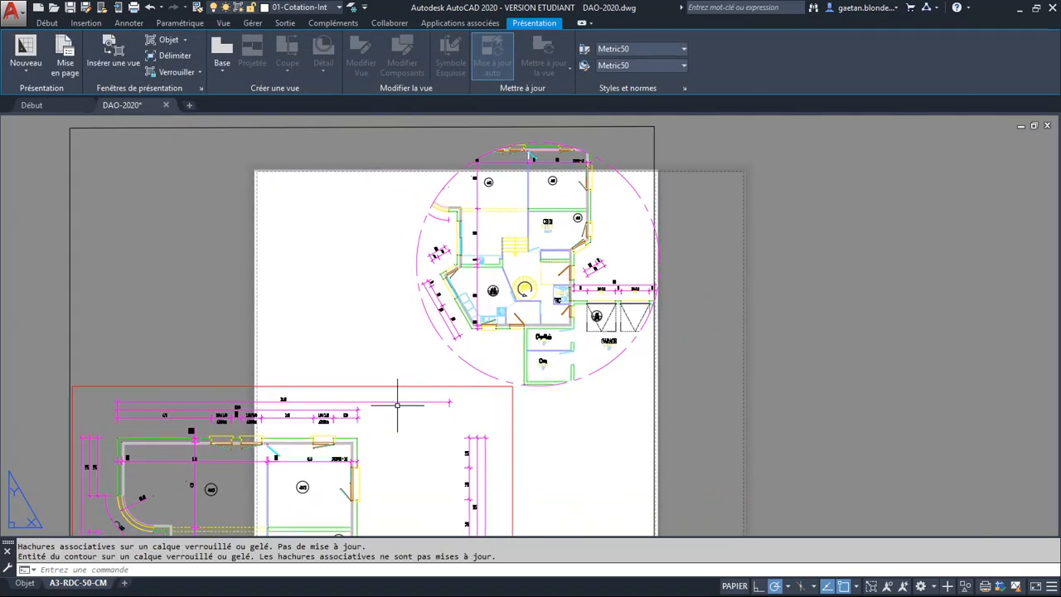
Examine the layers and colours of the large rectangular viewport and the circular viewport by selecting each in turn
click(379, 379)
click(382, 417)
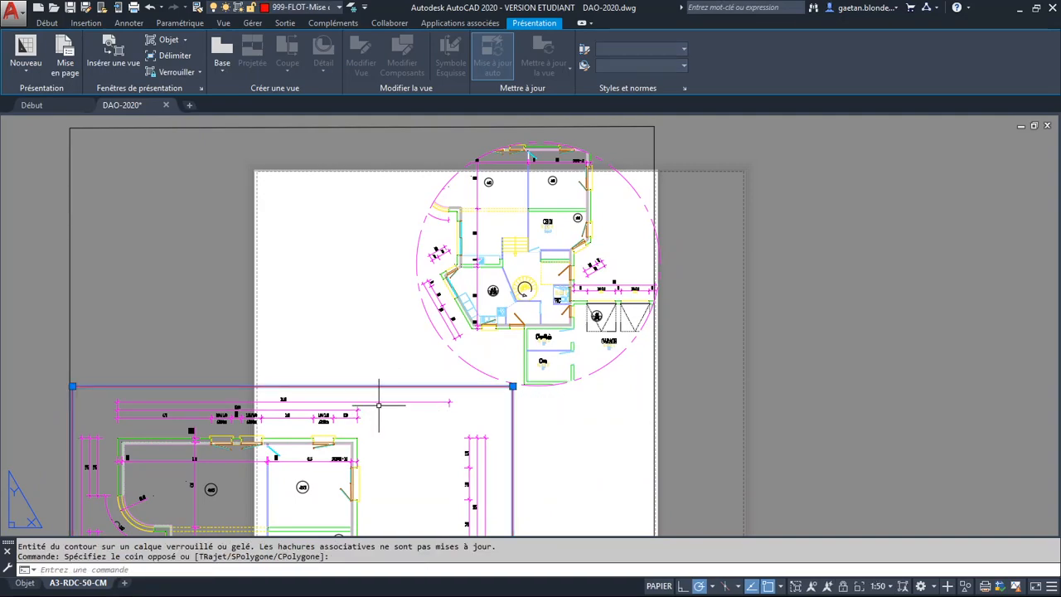
key(Escape)
key(Escape)
click(431, 311)
click(403, 319)
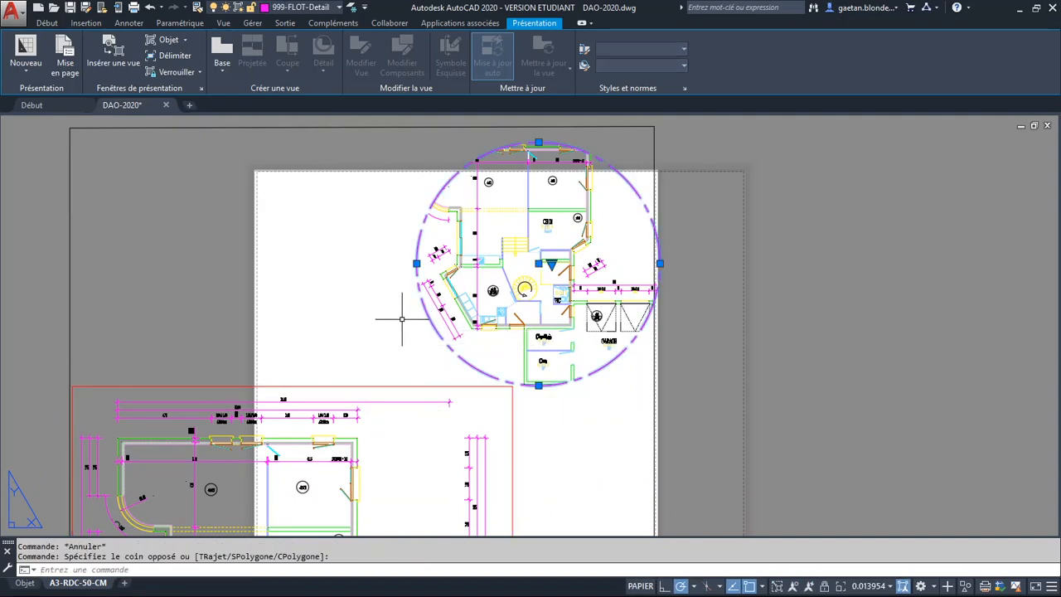
key(Escape)
click(373, 373)
click(380, 410)
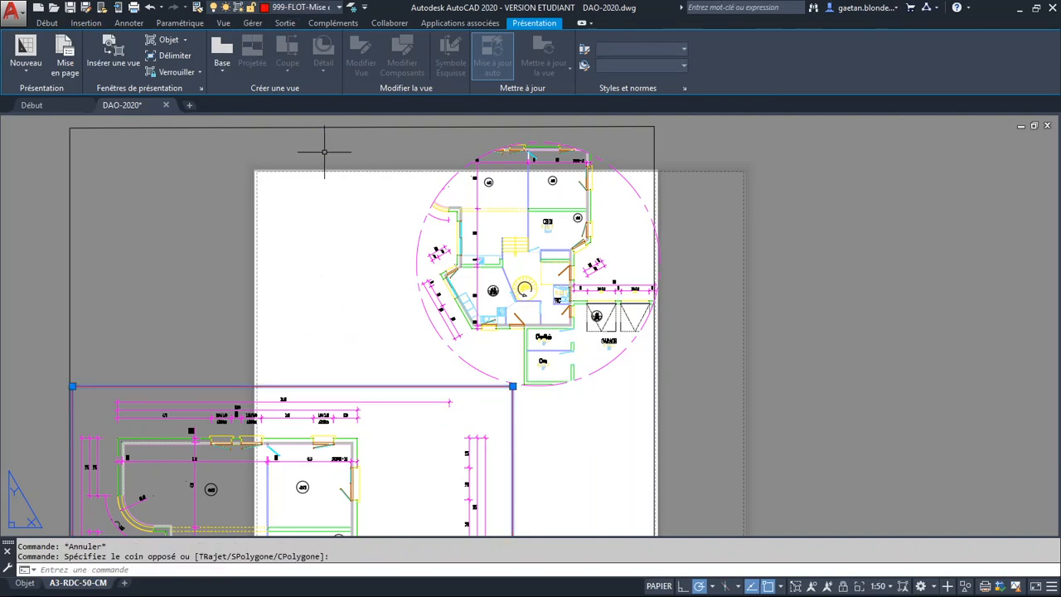
key(Escape)
key(Escape)
click(746, 313)
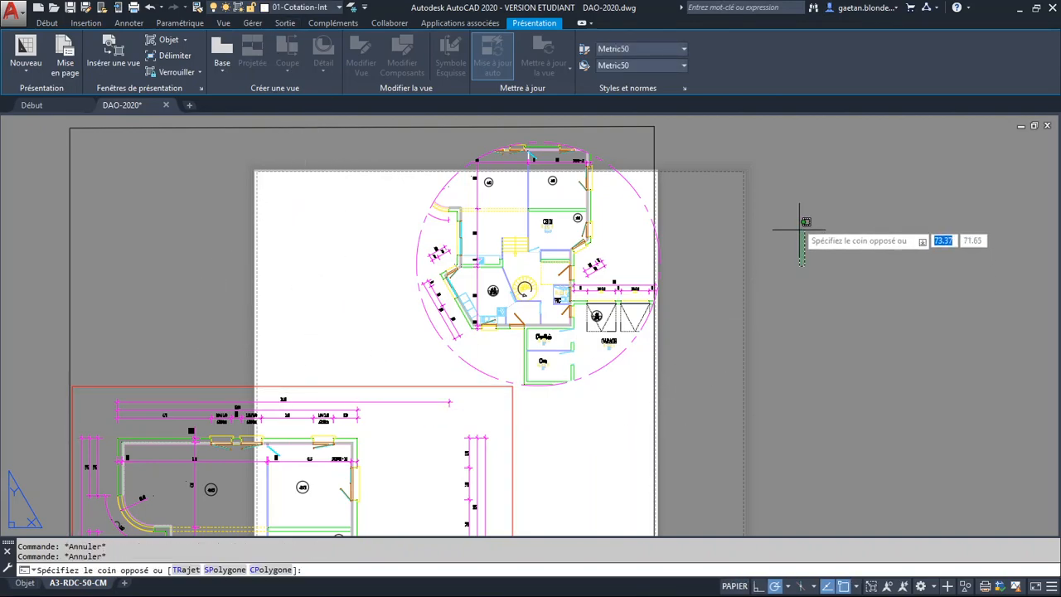
scroll(762, 208, down, 5)
middle_drag(743, 280, 679, 328)
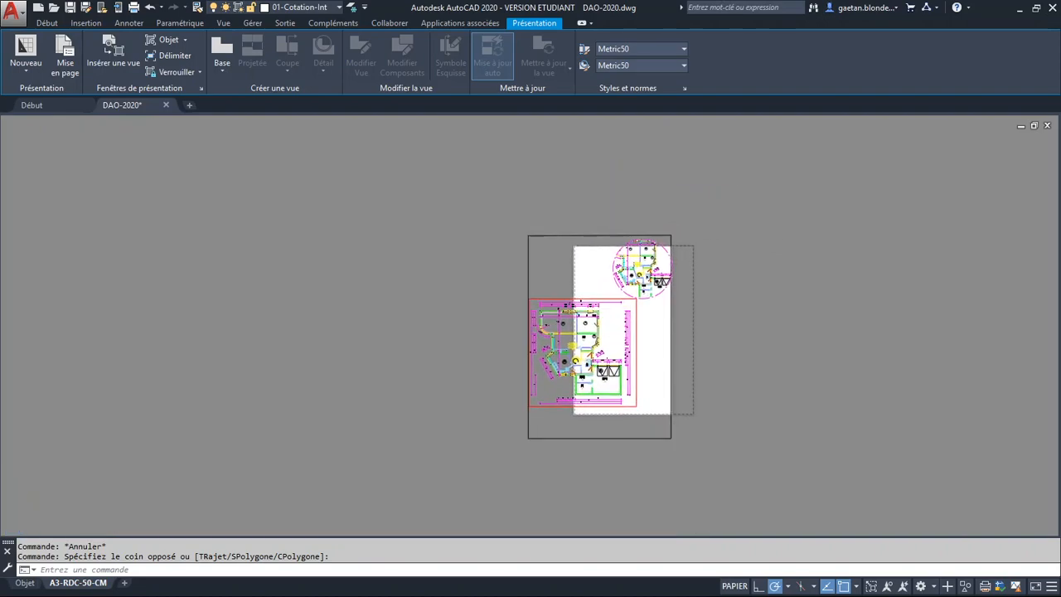
Regenerate the A3-RDC-50-CM layout with REGEN to refresh the sheet display
key(Escape)
text(rege)
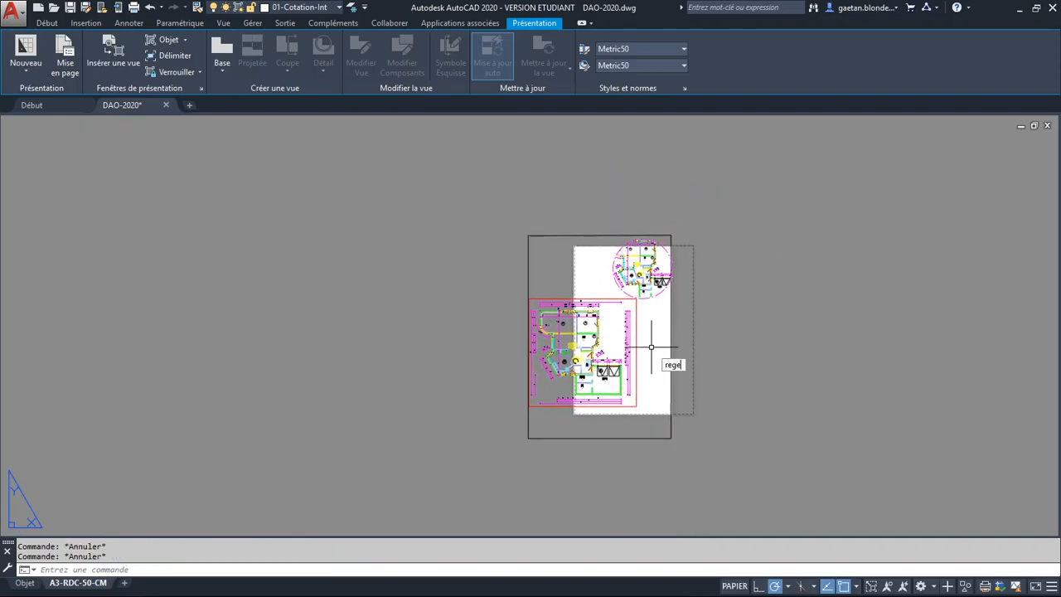
text(n)
key(Return)
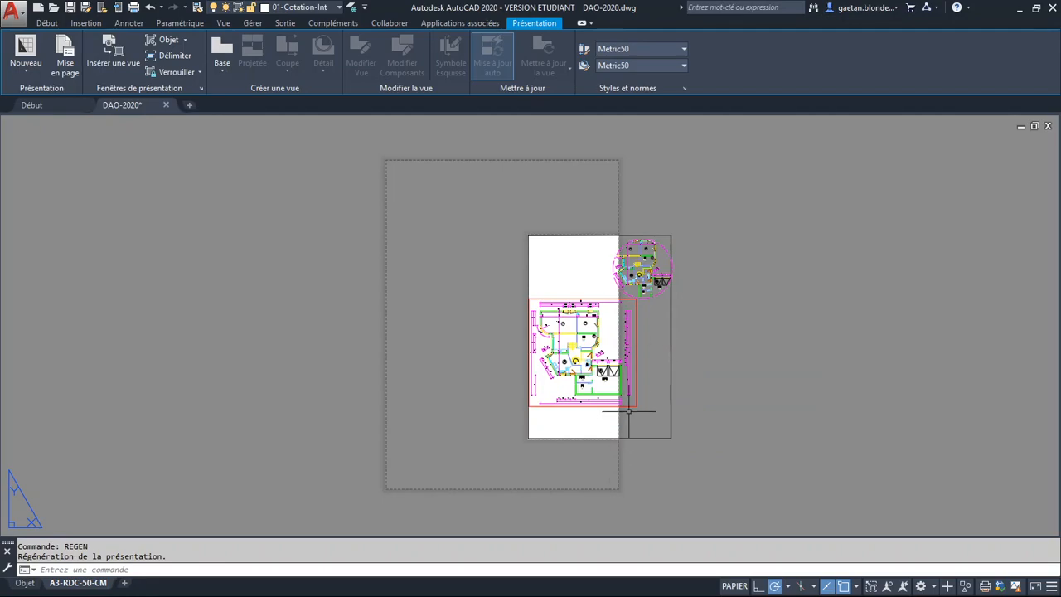
scroll(644, 351, up, 2)
middle_drag(644, 351, 488, 353)
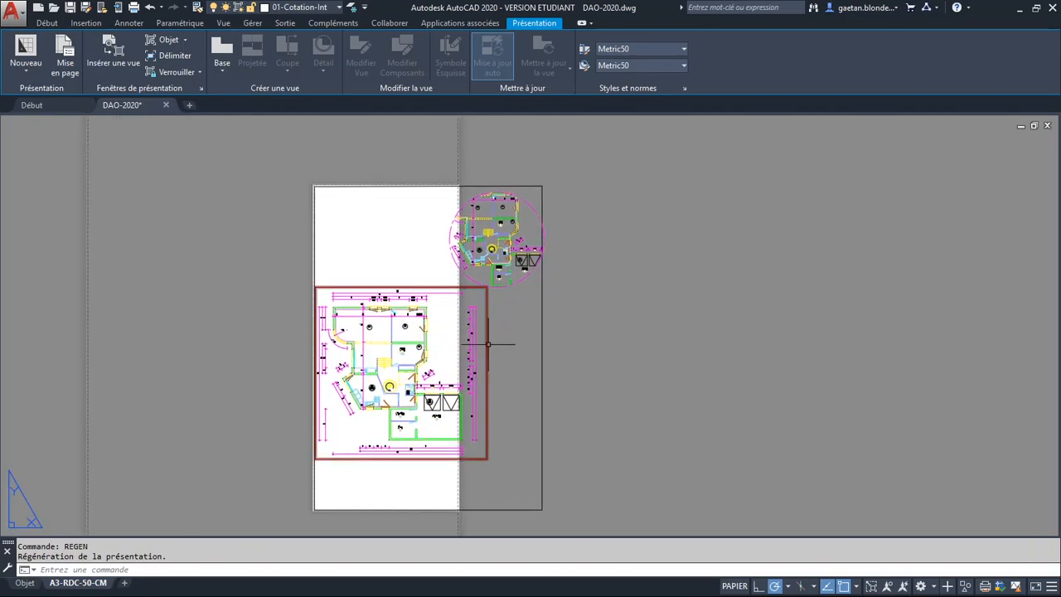
scroll(486, 348, up, 2)
scroll(486, 345, down, 2)
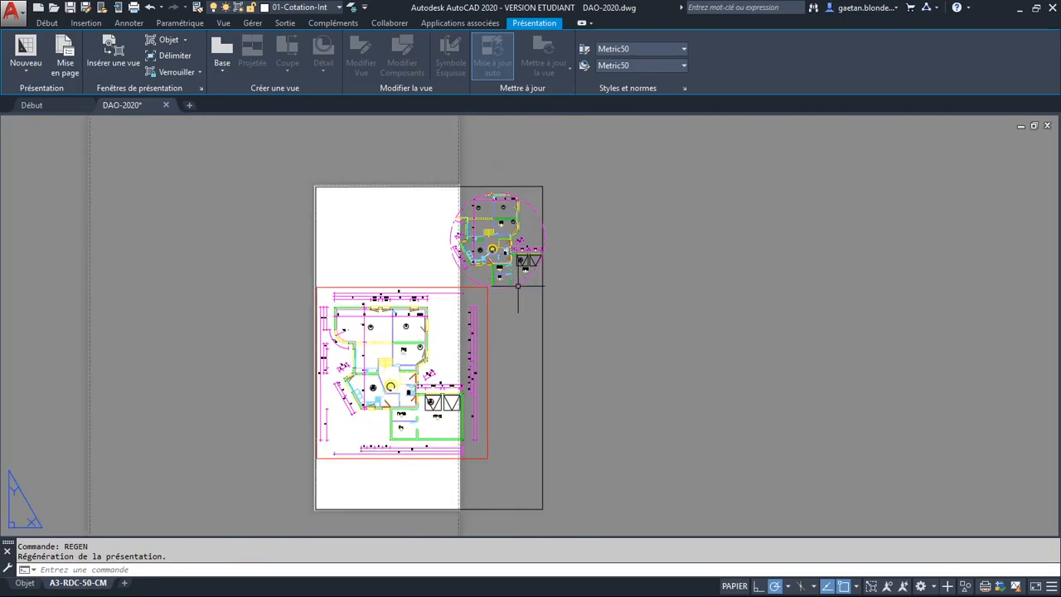
Move the circular viewport by its centre so it fits inside the sheet's upper-right corner and clear the selection
click(524, 297)
click(517, 280)
click(498, 239)
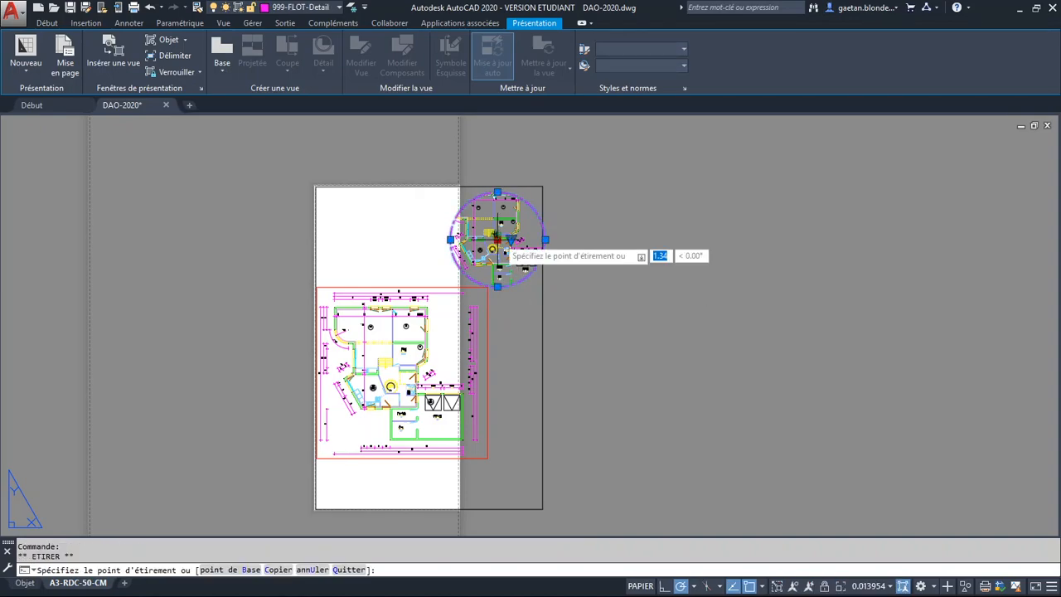
key(Escape)
key(Escape)
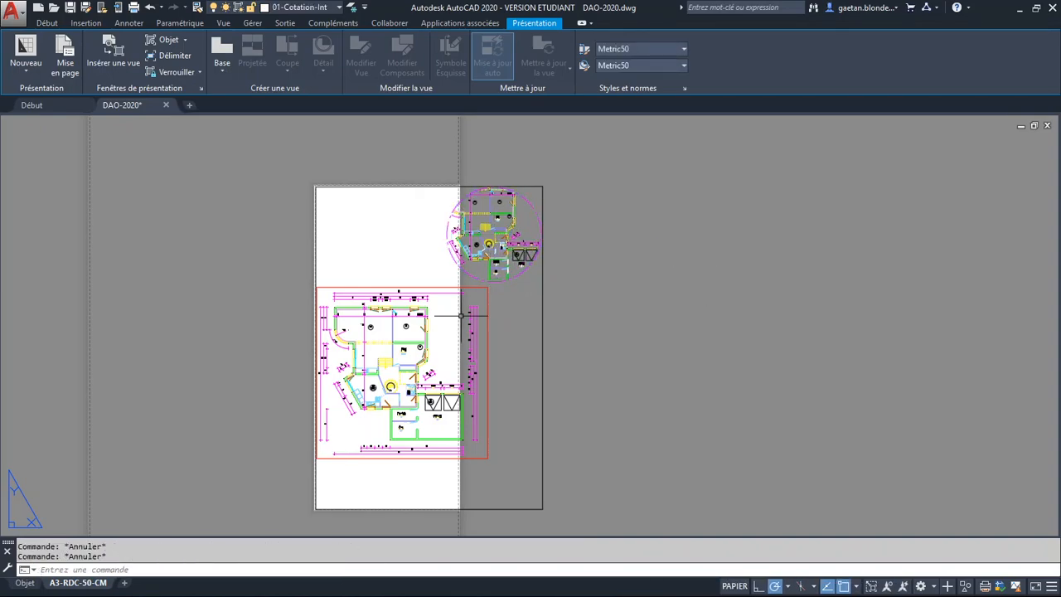
Switch to model space and back to the A3-RDC-50-CM layout to refresh the paper display
click(25, 583)
click(78, 583)
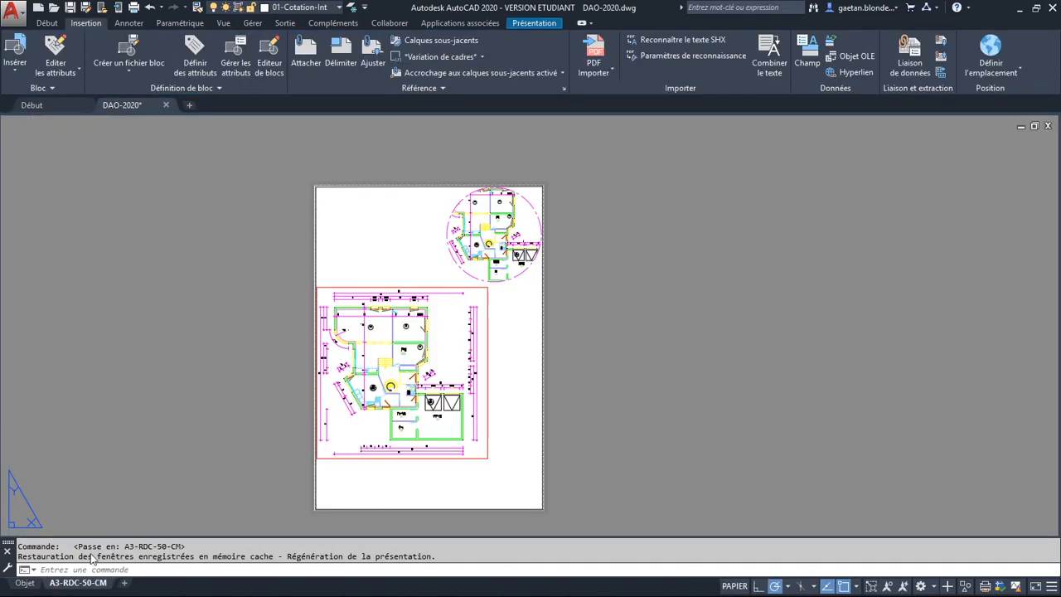
key(Escape)
key(Escape)
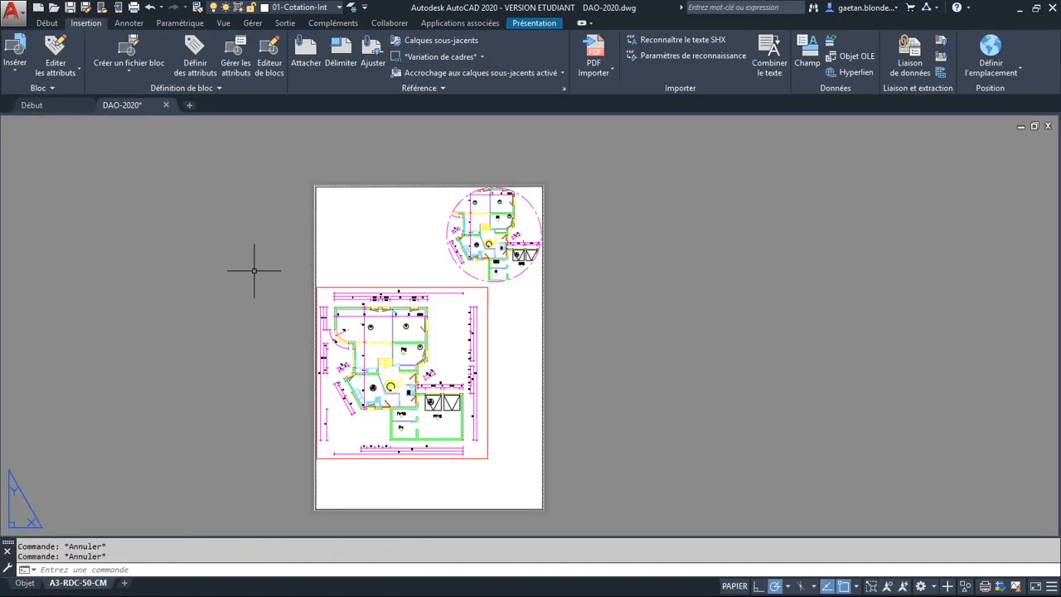
middle_drag(254, 270, 291, 236)
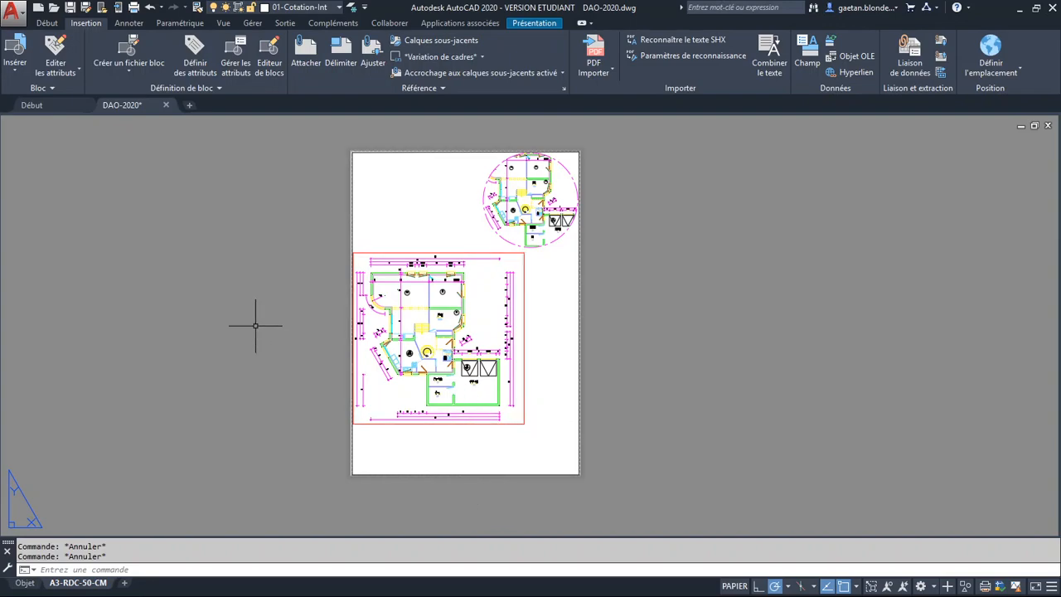
Insert the C-IUT-2018 title block from another drawing at the sheet's lower-right corner and close the block palette
scroll(481, 269, up, 6)
scroll(480, 269, down, 8)
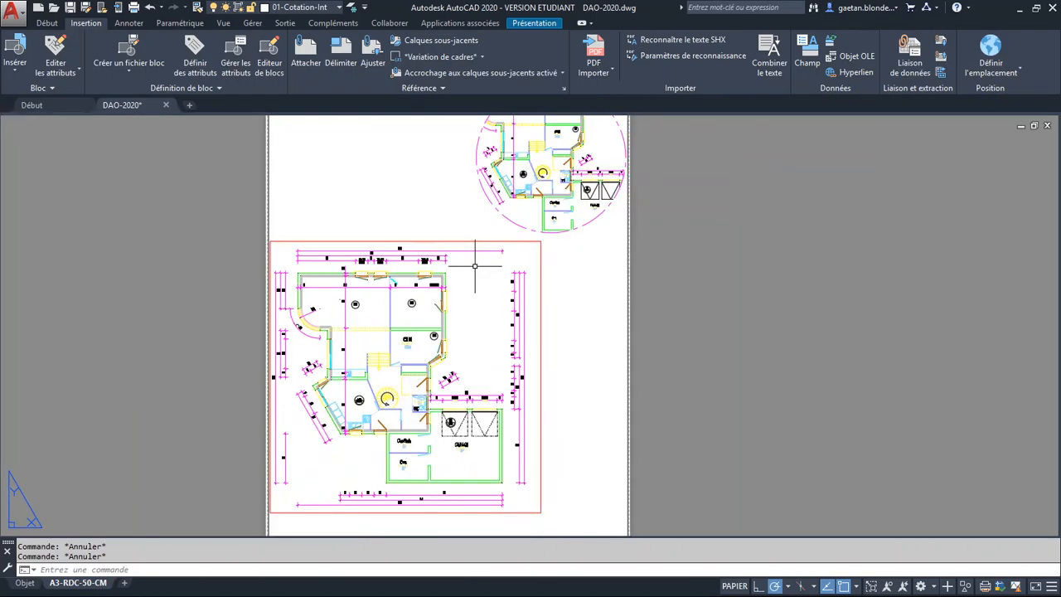
middle_drag(466, 237, 469, 234)
text(i)
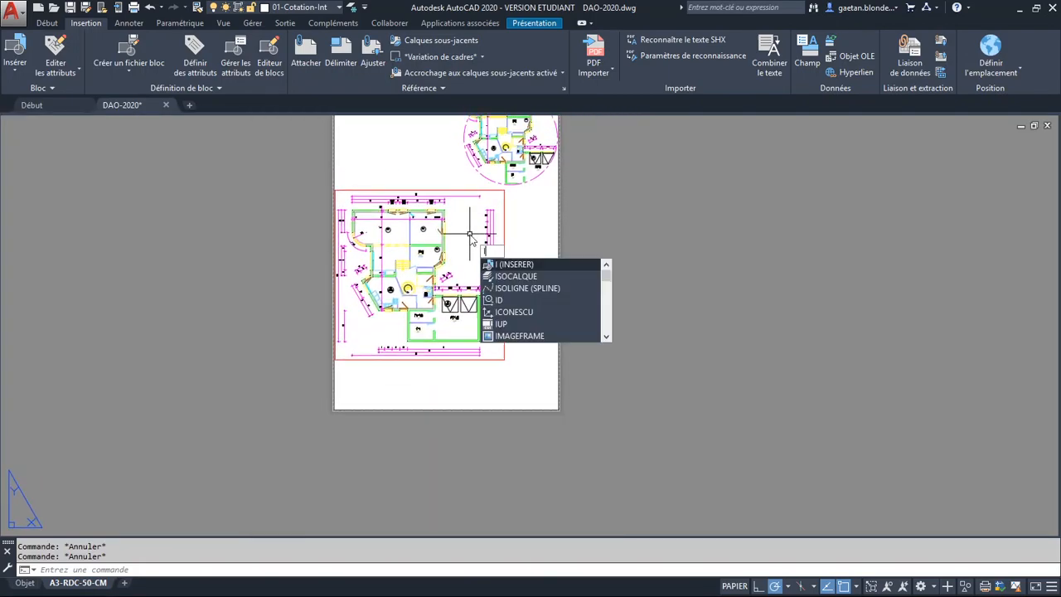
key(Return)
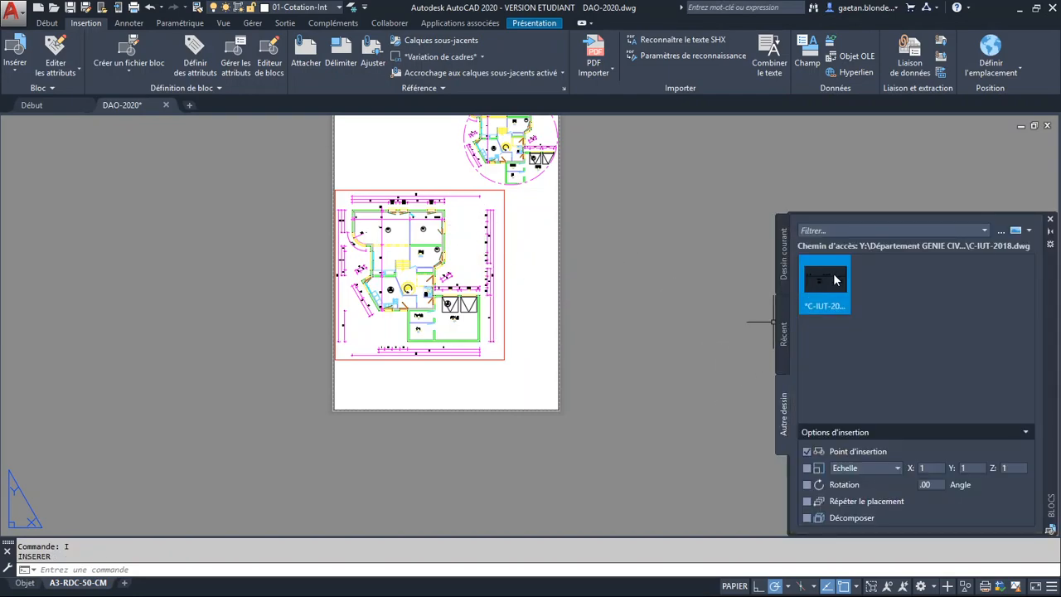
mouse_move(833, 280)
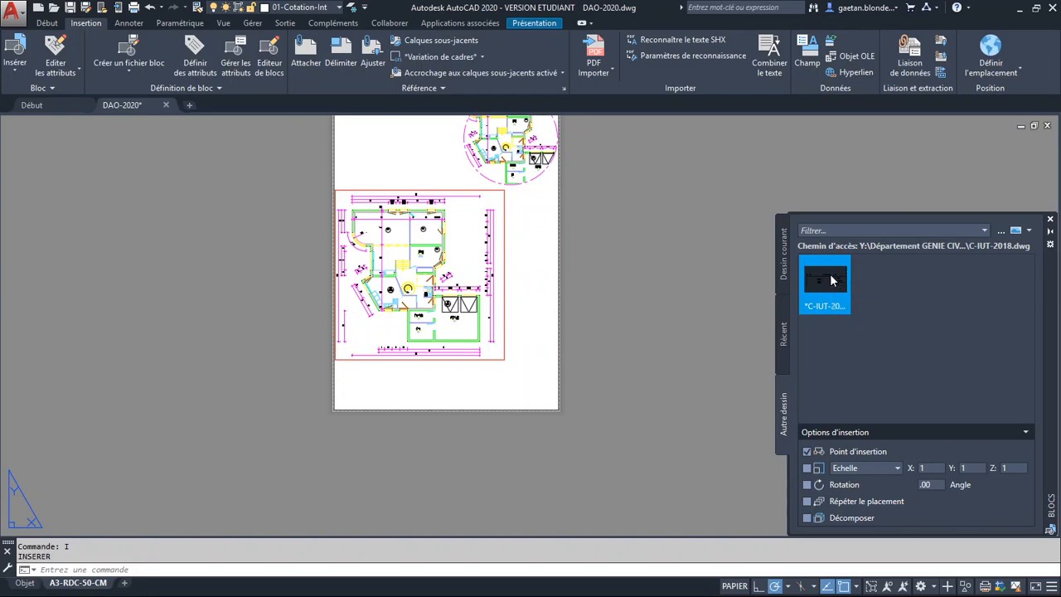
drag(832, 280, 549, 413)
key(Escape)
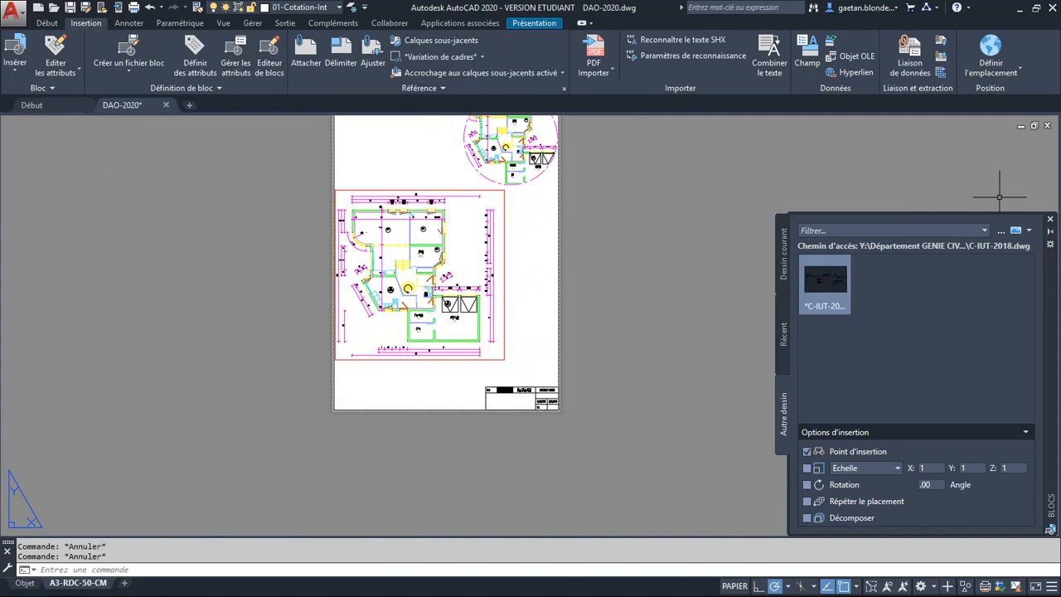
click(1051, 221)
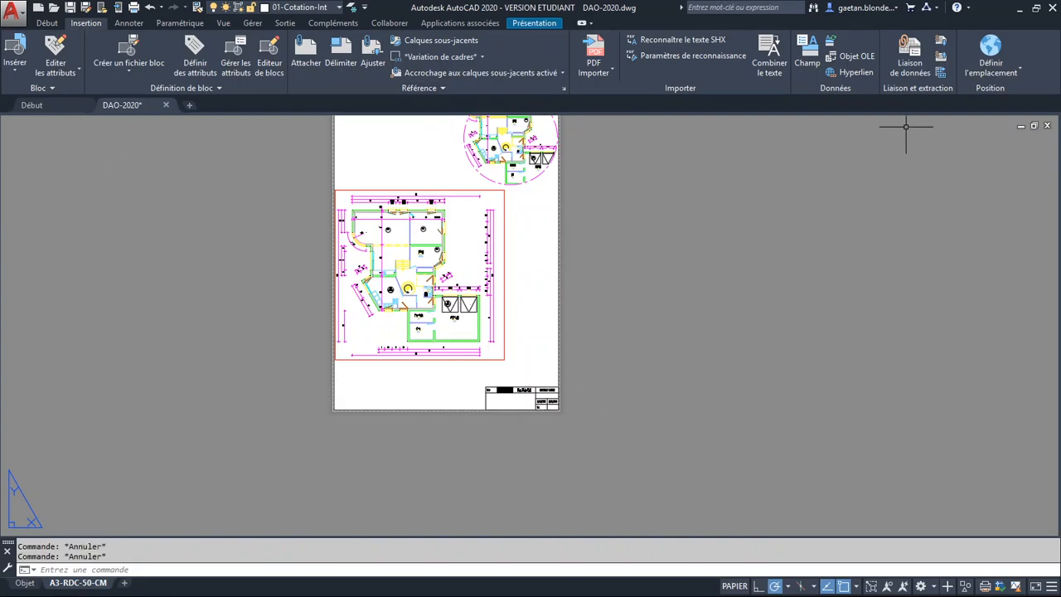
Review access to the block palette through the INSERER command and blocks from other drawings, closing it each time
scroll(515, 404, up, 4)
scroll(514, 404, up, 2)
middle_drag(517, 403, 544, 347)
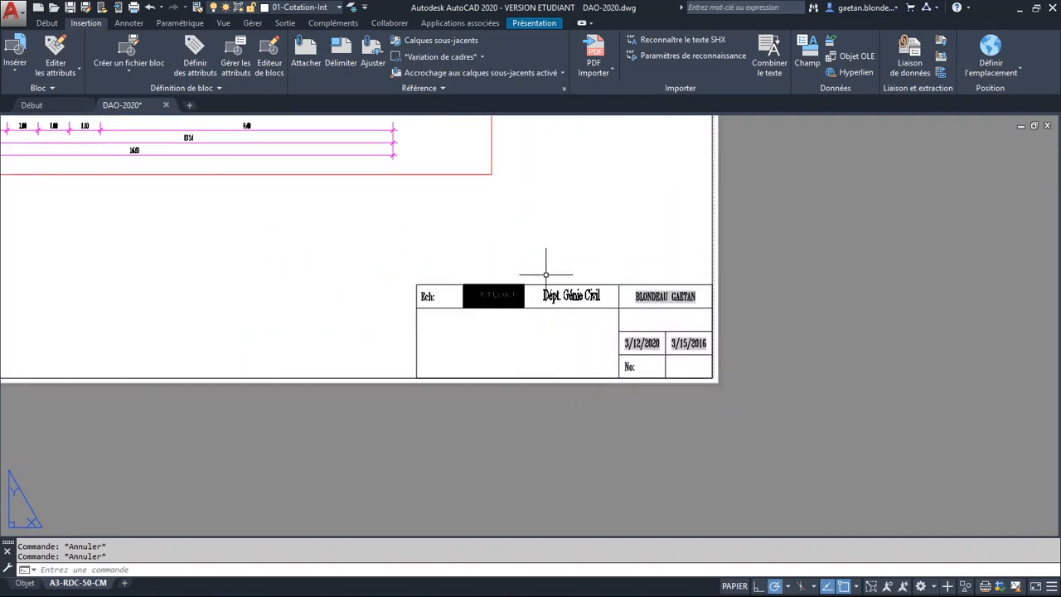
text(i)
key(Return)
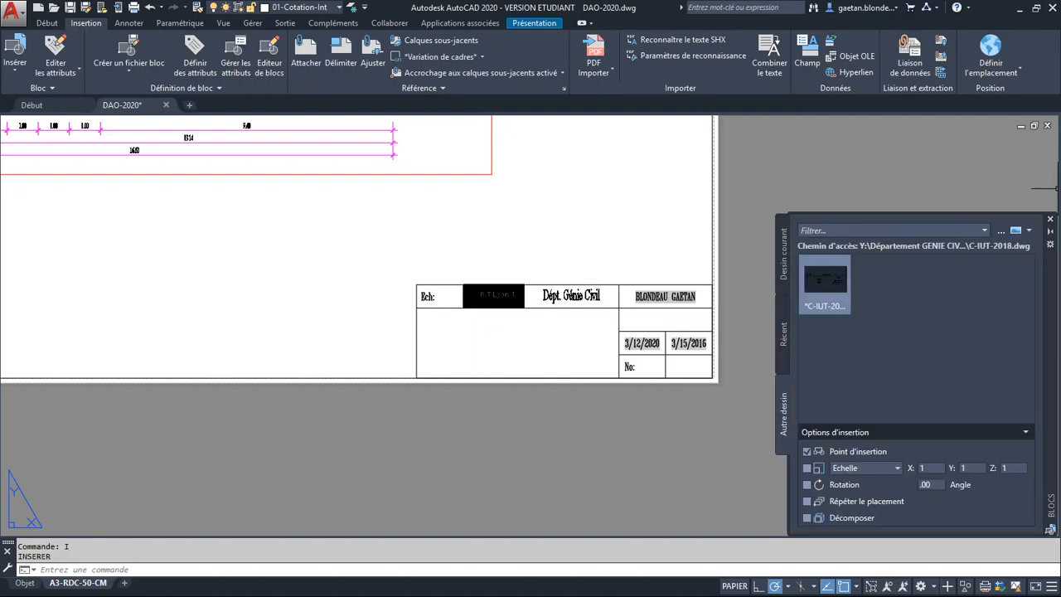
click(1050, 219)
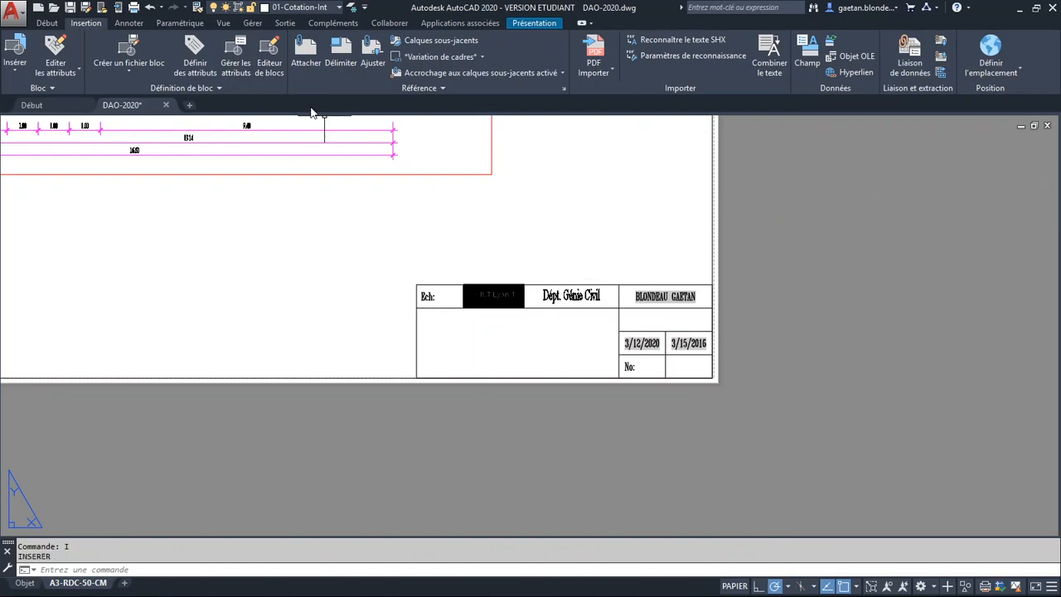
click(15, 65)
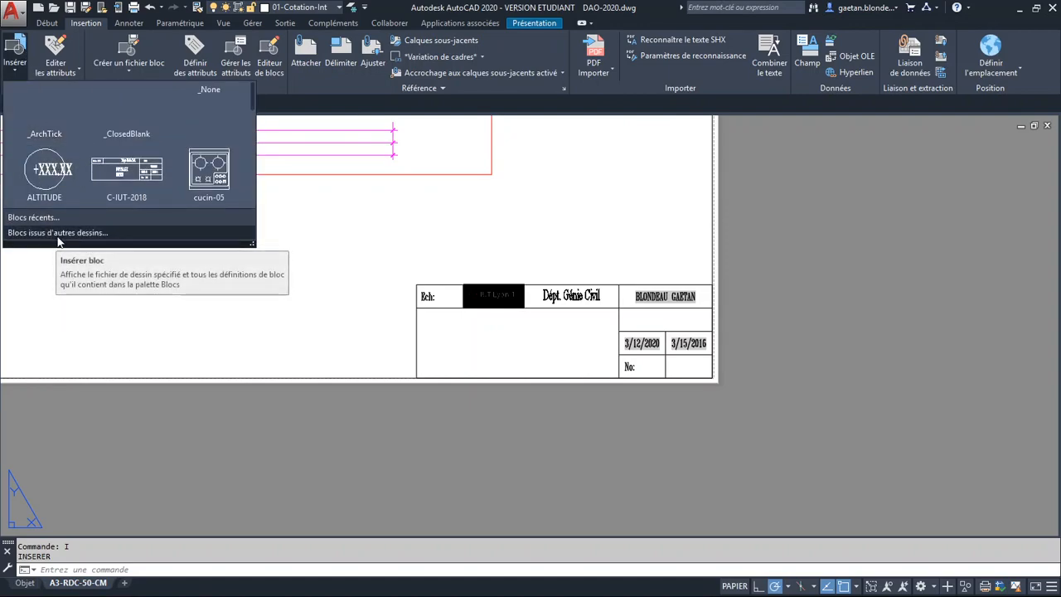
click(66, 241)
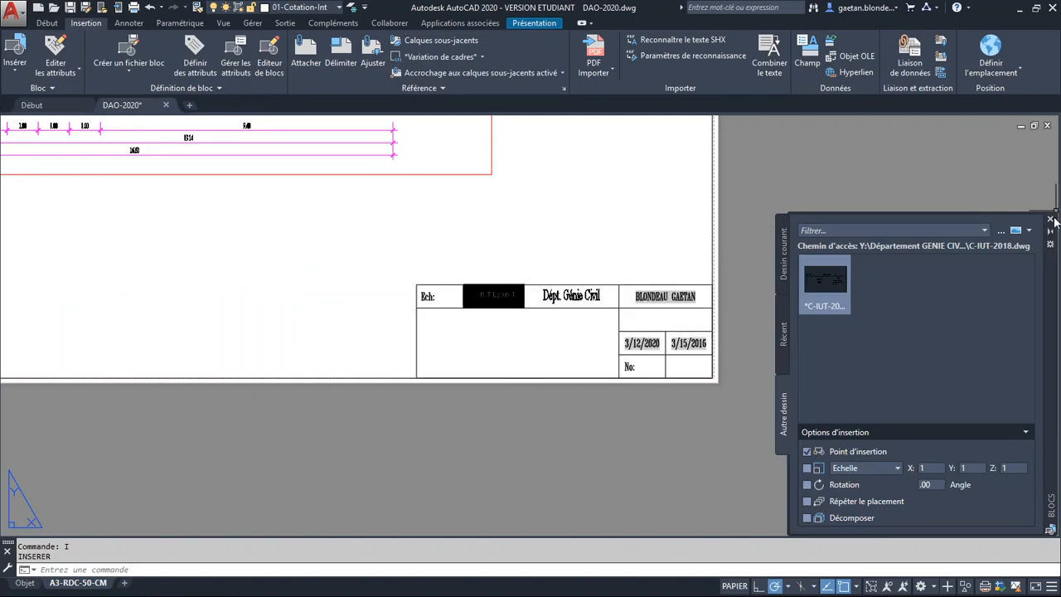
click(1051, 220)
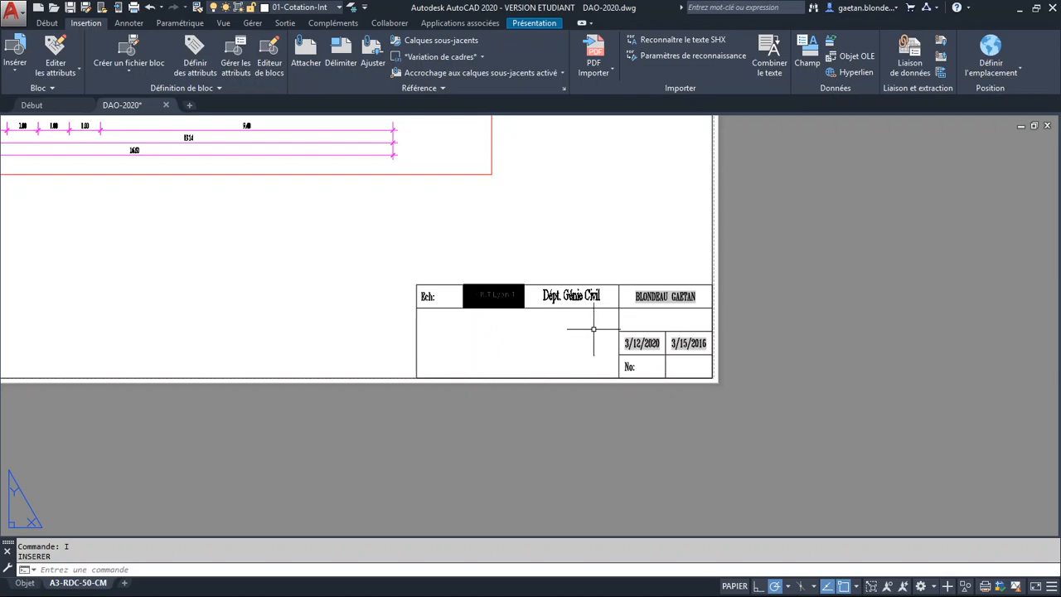
Edit the title block's attributes, setting OUVRAGE to PAVILLON, GROUPE to PROF and NO to 01
scroll(656, 330, up, 2)
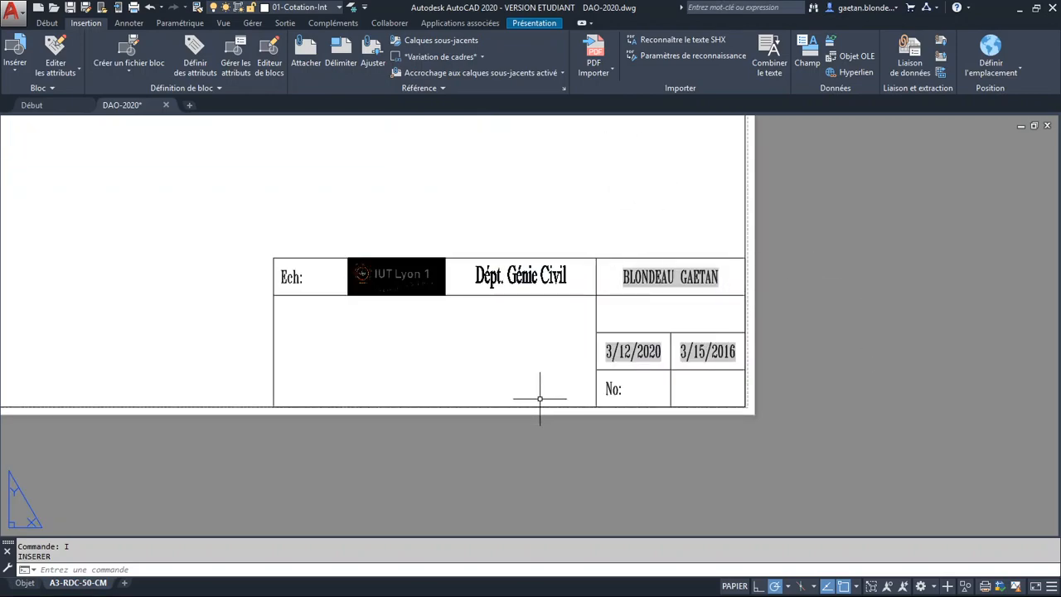
double_click(315, 299)
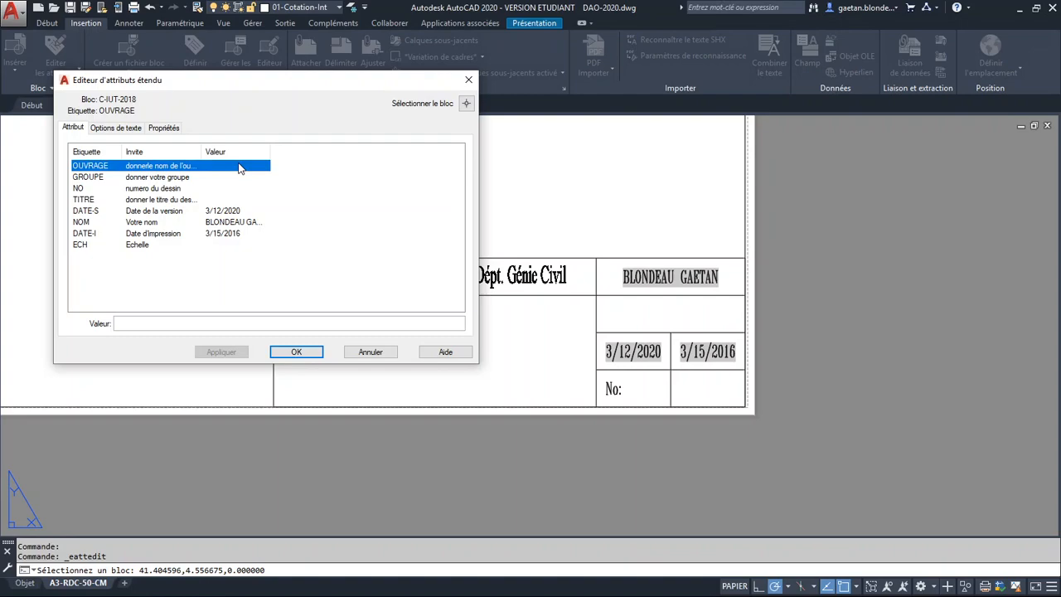
click(123, 323)
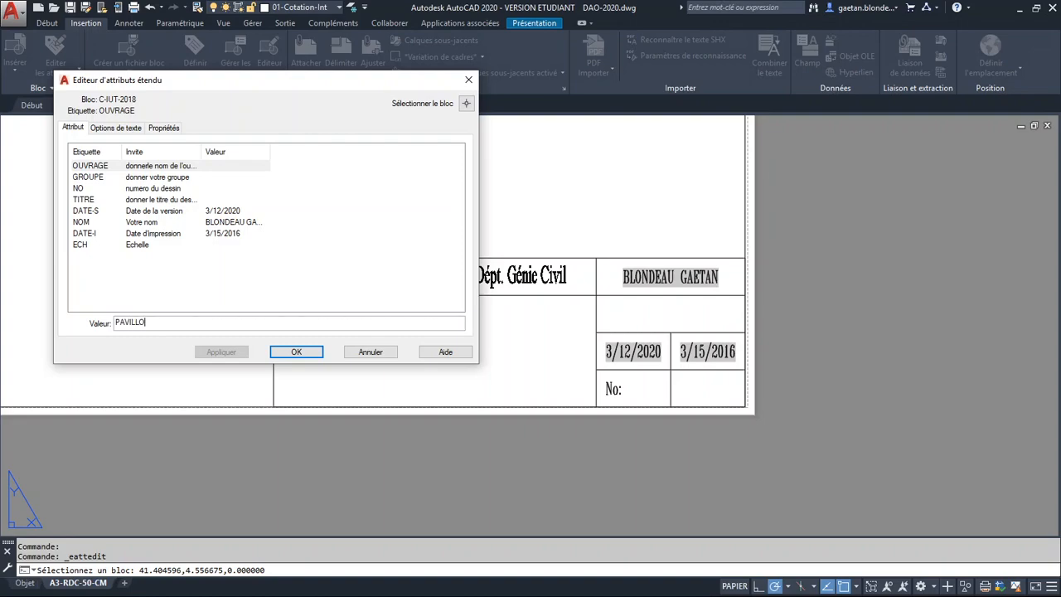
key(Return)
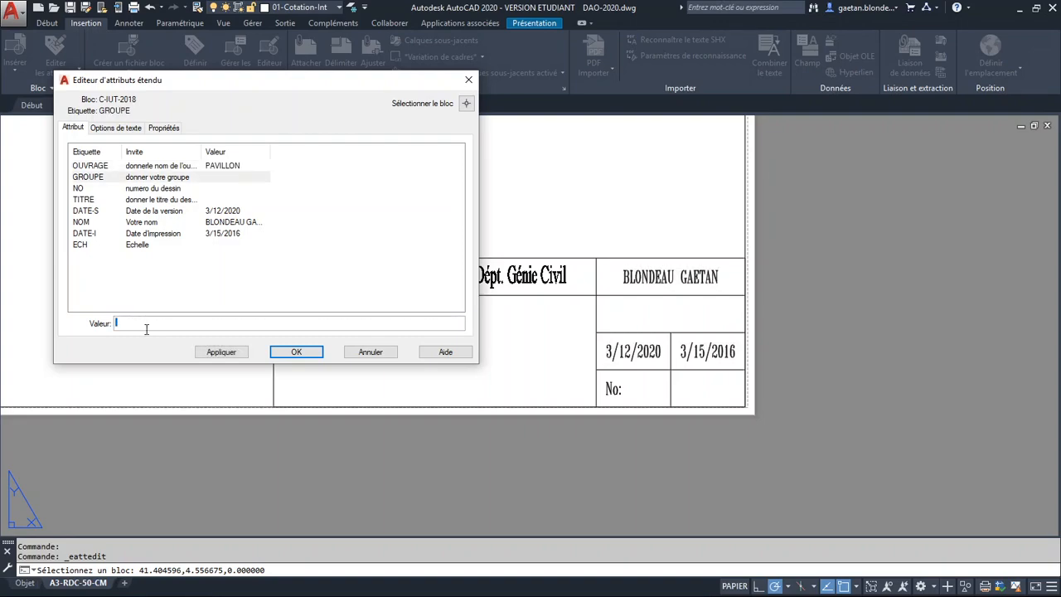
text(PROF)
key(Return)
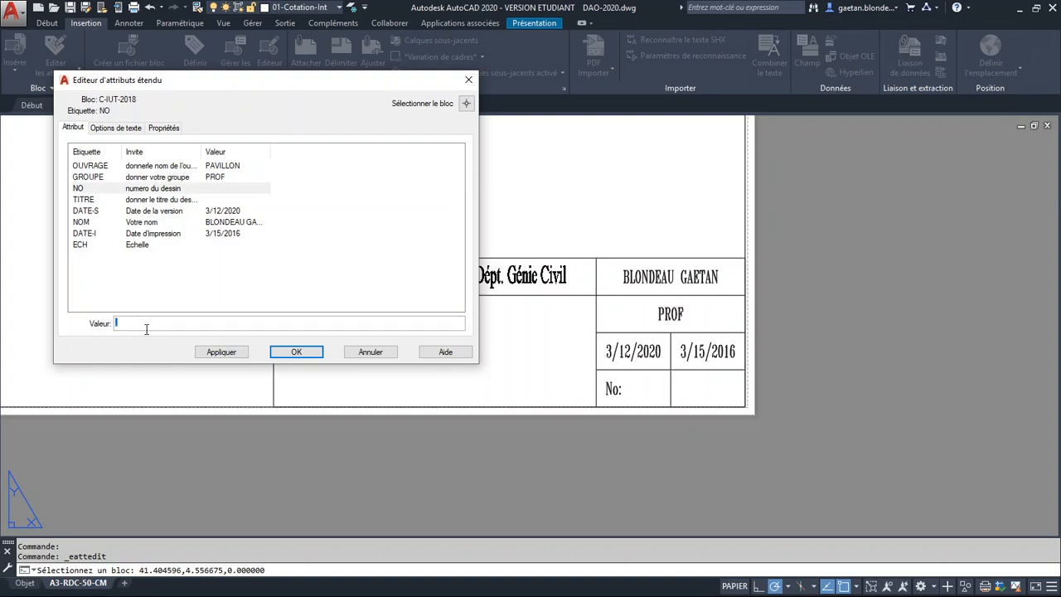
key(Return)
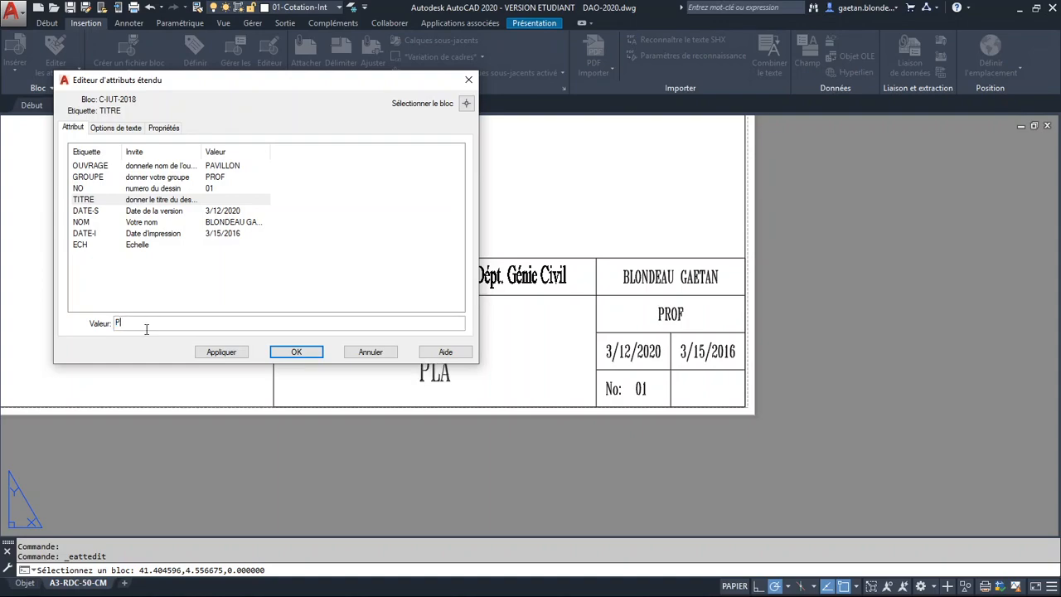
Set the title block's TITRE attribute to DCE RDC and ECH to 1/50, keeping the date and name attributes, and confirm
text(DECE)
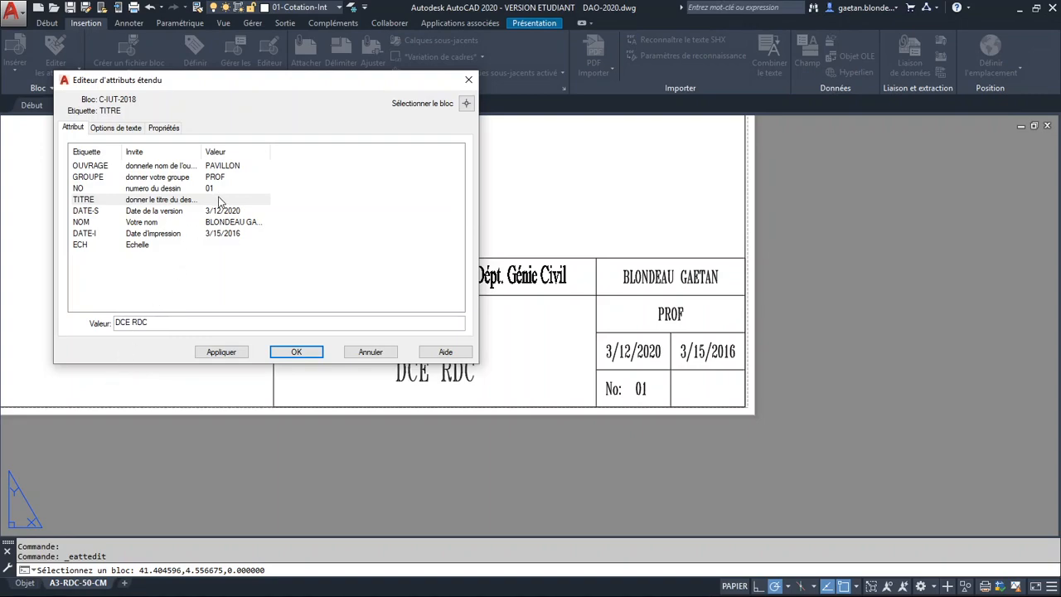
key(Return)
key(Return)
key(Return)
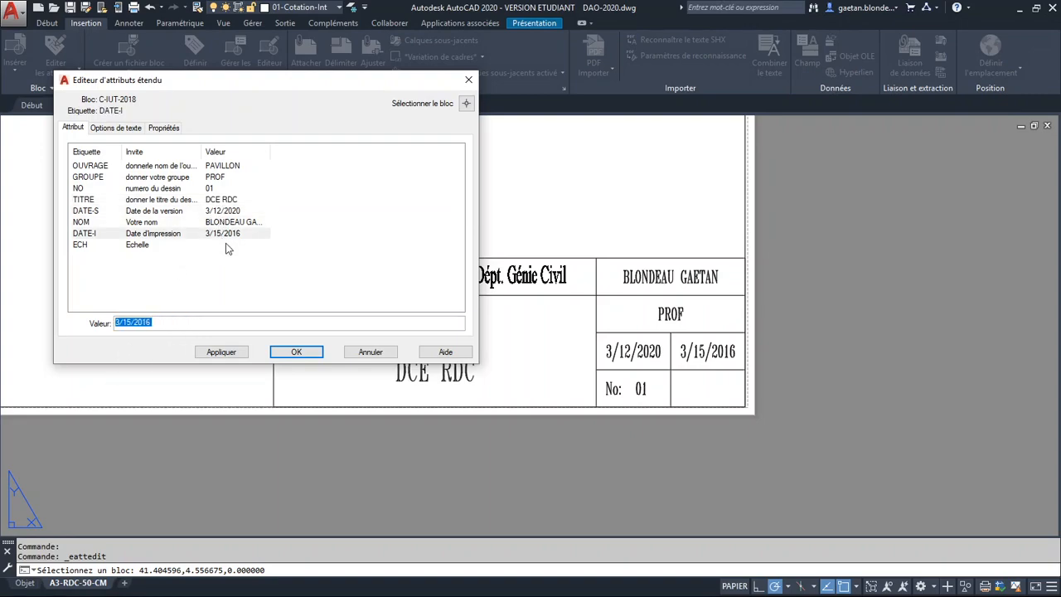
key(Return)
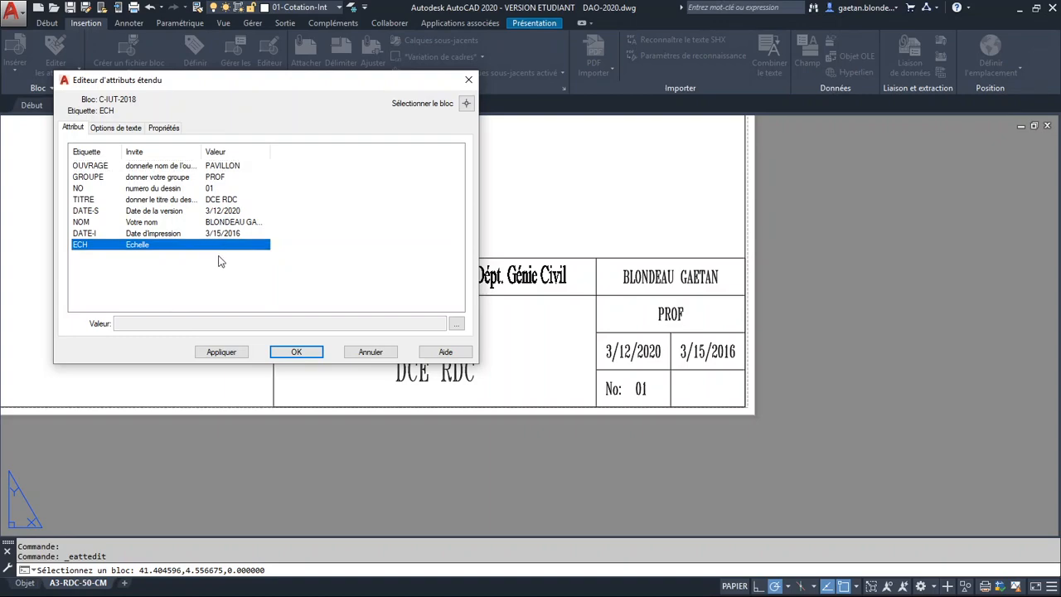
click(456, 324)
text(/50)
key(Return)
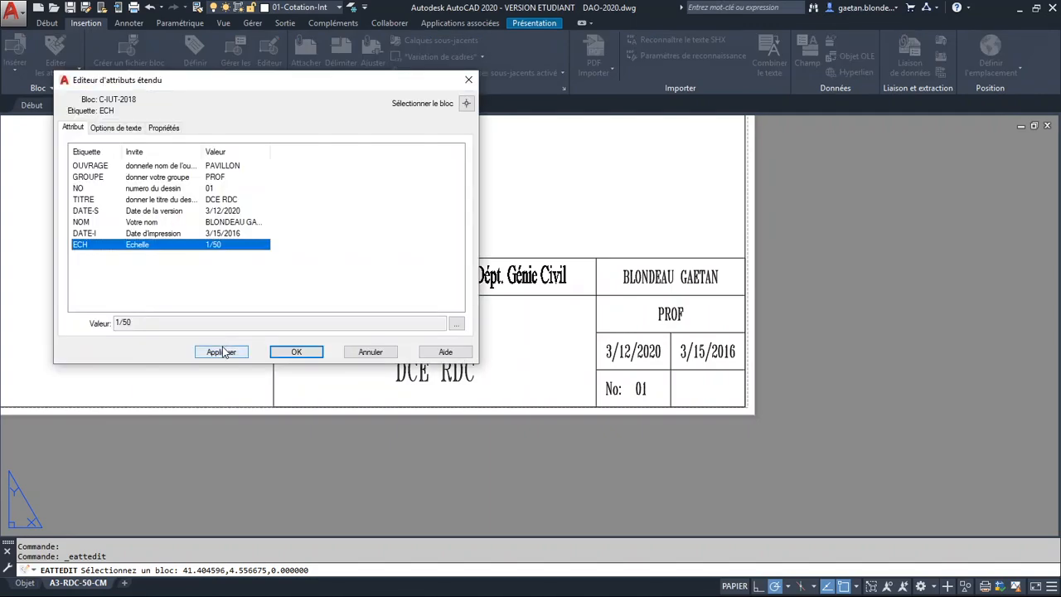
click(292, 350)
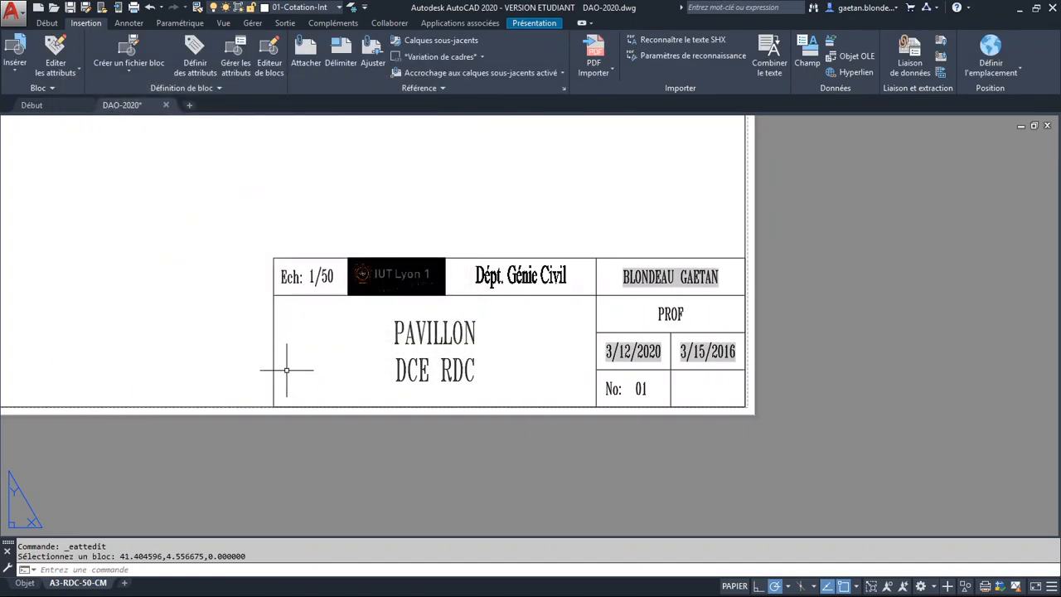
Draw a detail circle on the main floor plan, centred on the upper-right window's edge and enclosing the window and the building corner
scroll(241, 251, down, 2)
middle_drag(241, 251, 403, 380)
scroll(266, 310, down, 2)
scroll(387, 338, down, 2)
middle_drag(387, 336, 401, 408)
middle_drag(393, 189, 409, 344)
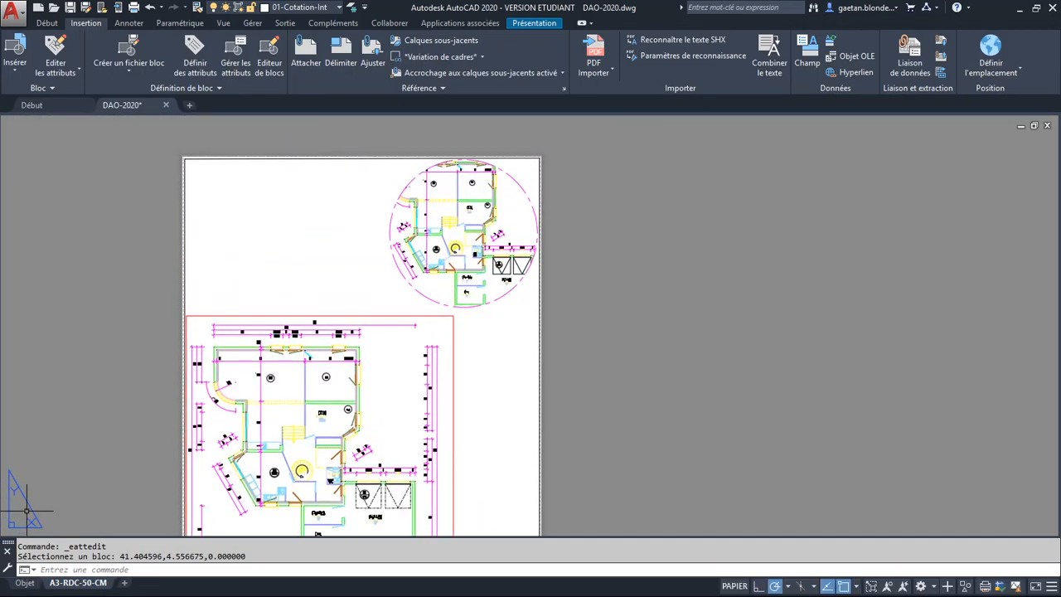
key(Escape)
key(Escape)
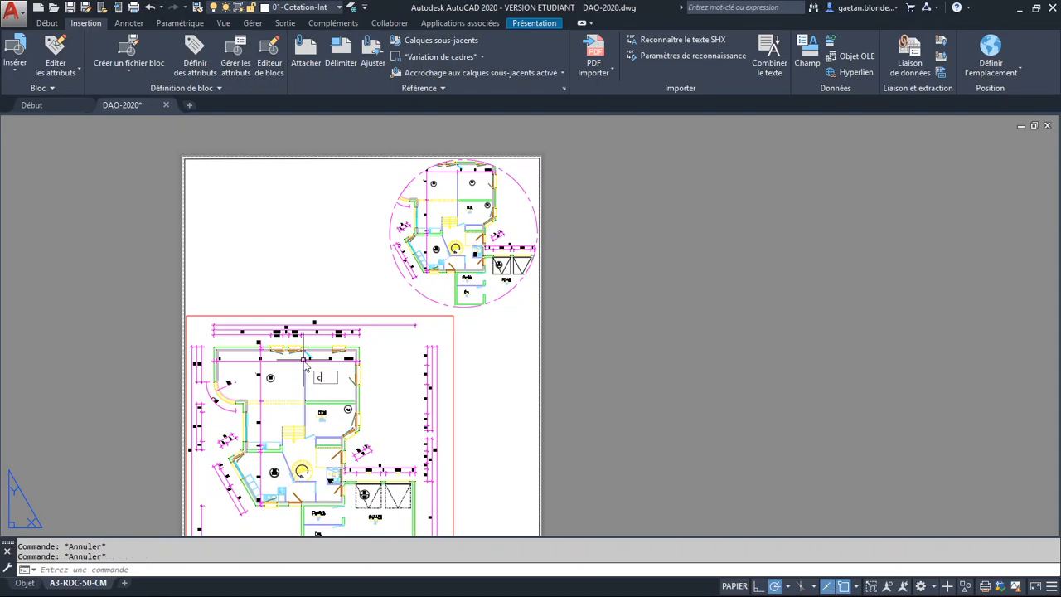
text(c)
key(Return)
scroll(384, 332, up, 4)
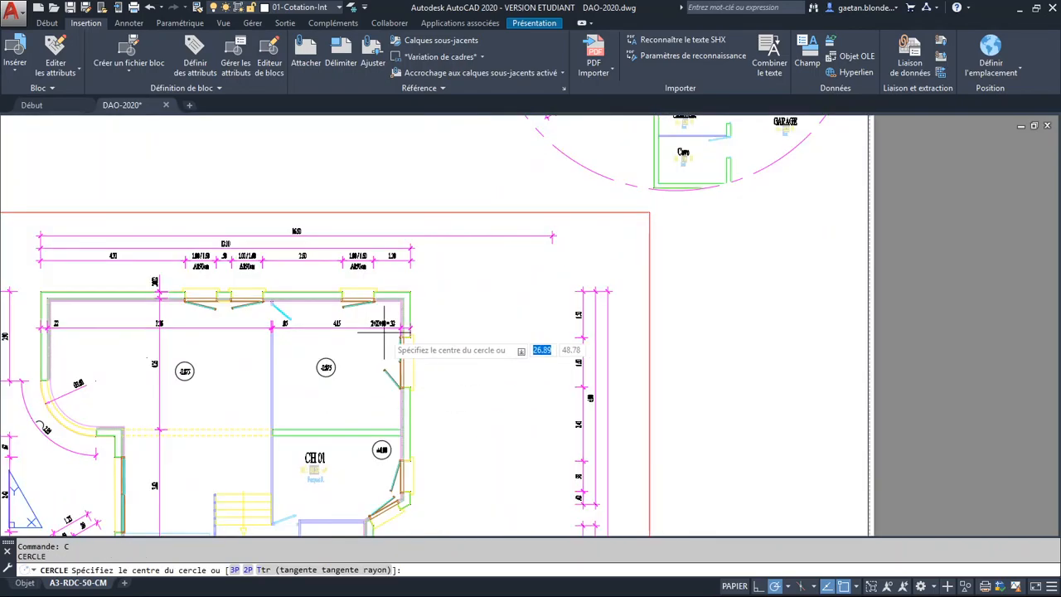
click(370, 293)
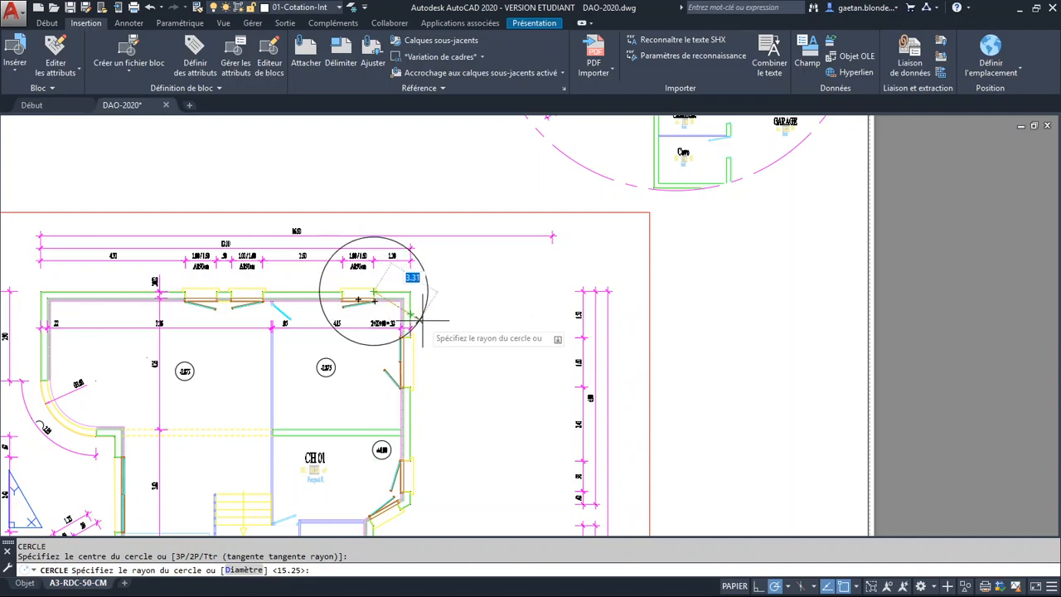
click(425, 321)
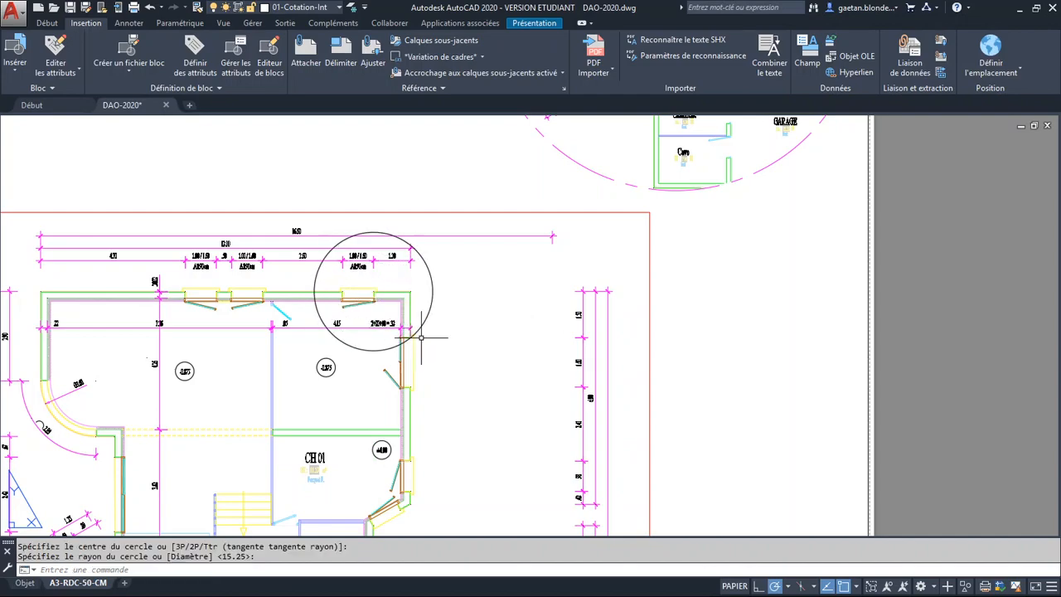
Draw a line from the detail circle's centre to the centre of the circular viewport, using centre object snaps
text(l)
key(Return)
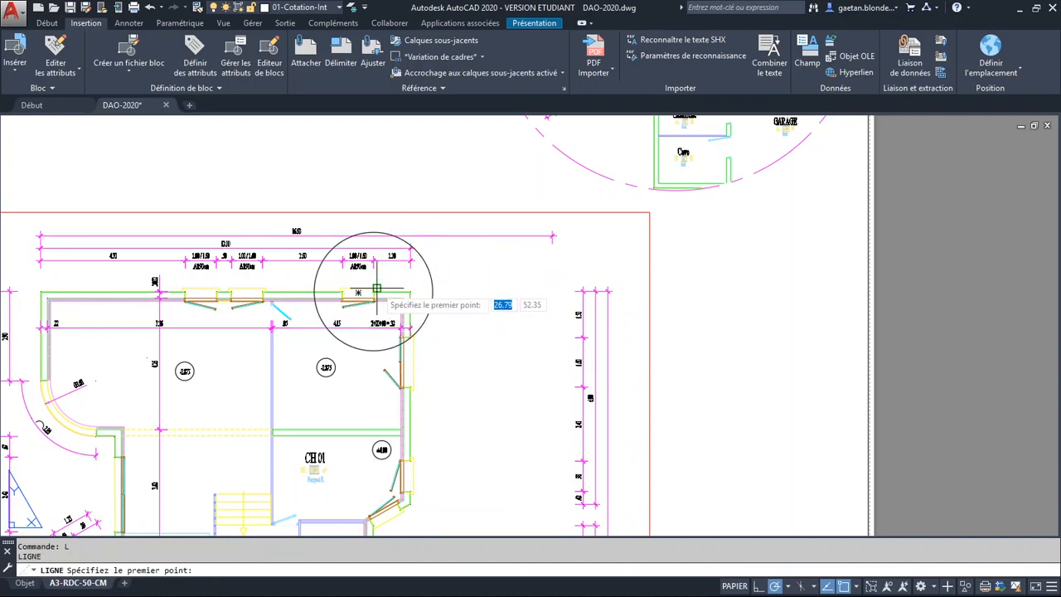
shift+right_click(408, 284)
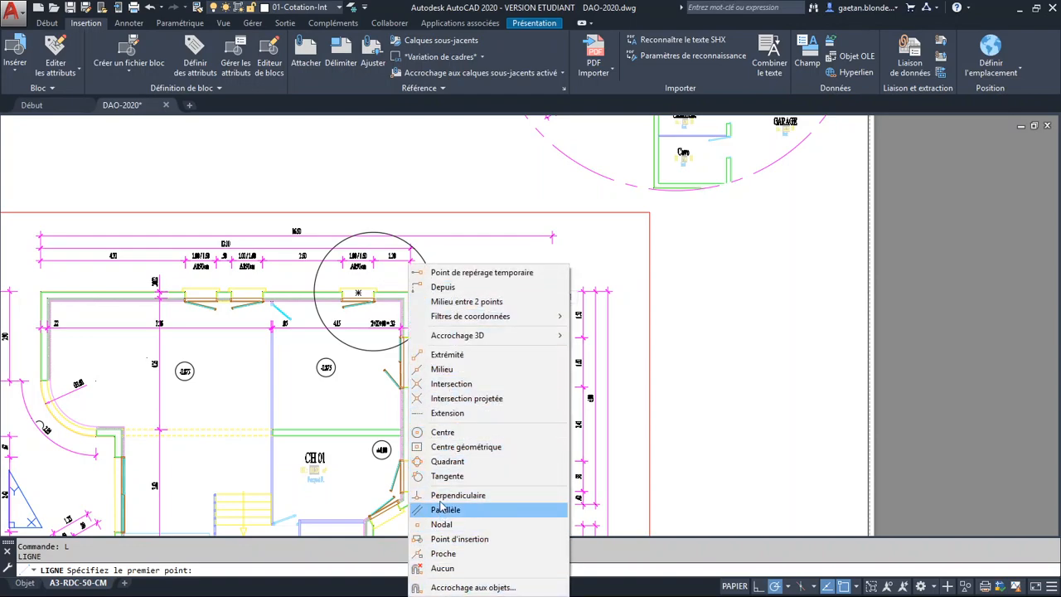
click(443, 432)
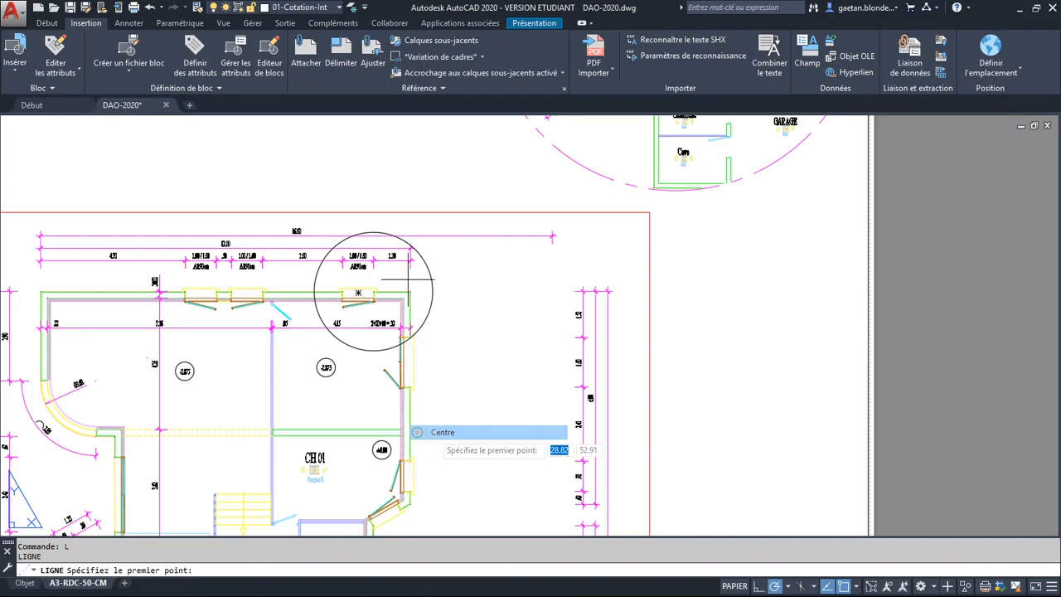
click(427, 322)
shift+right_click(648, 241)
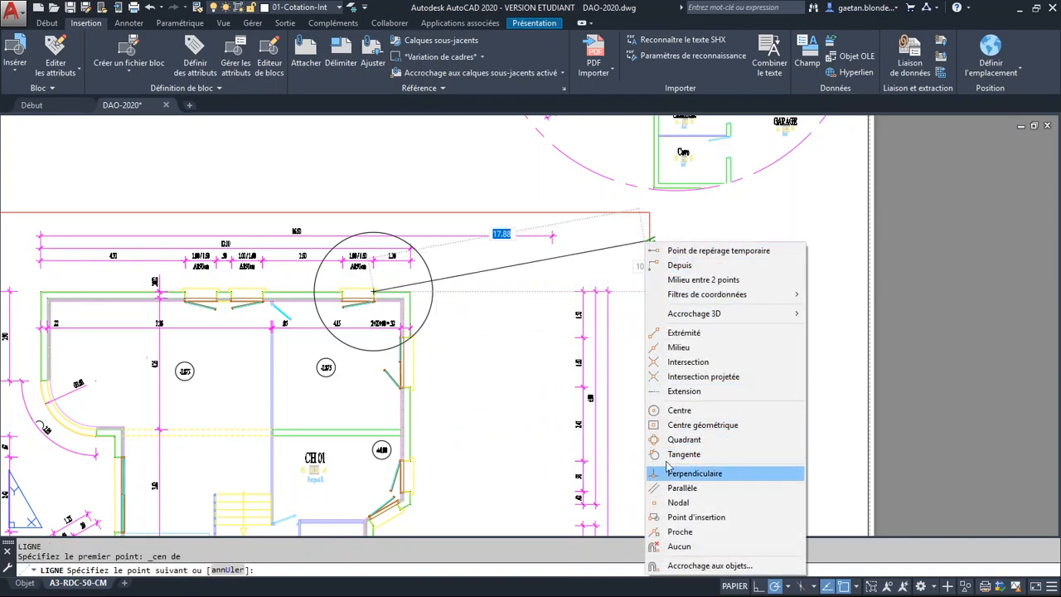
click(674, 408)
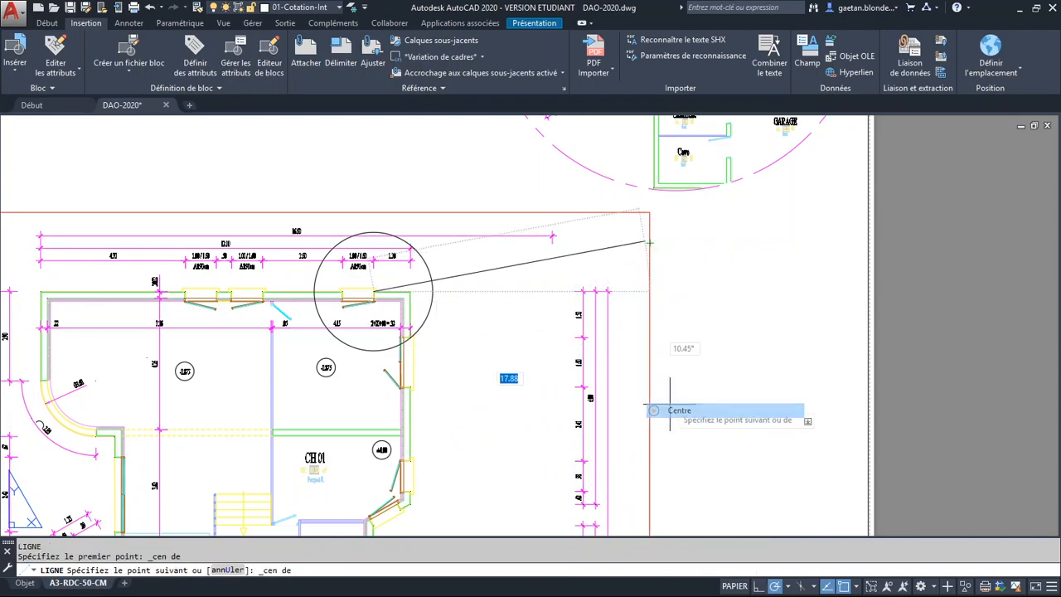
click(576, 163)
key(Return)
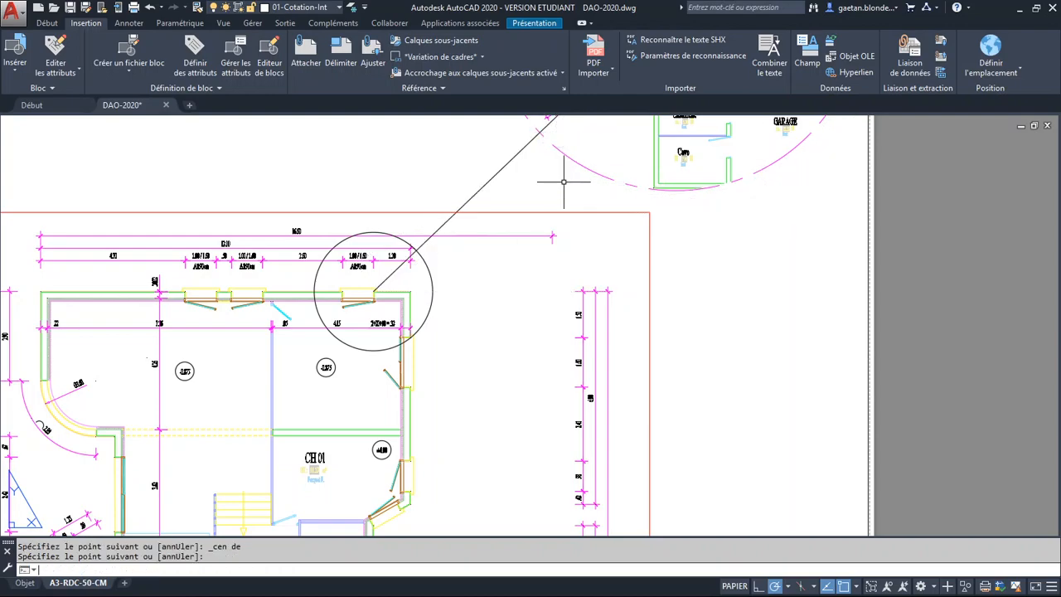
Trim the connecting line's portions inside the circular viewport and the detail circle with AJUSTER
text(AJ)
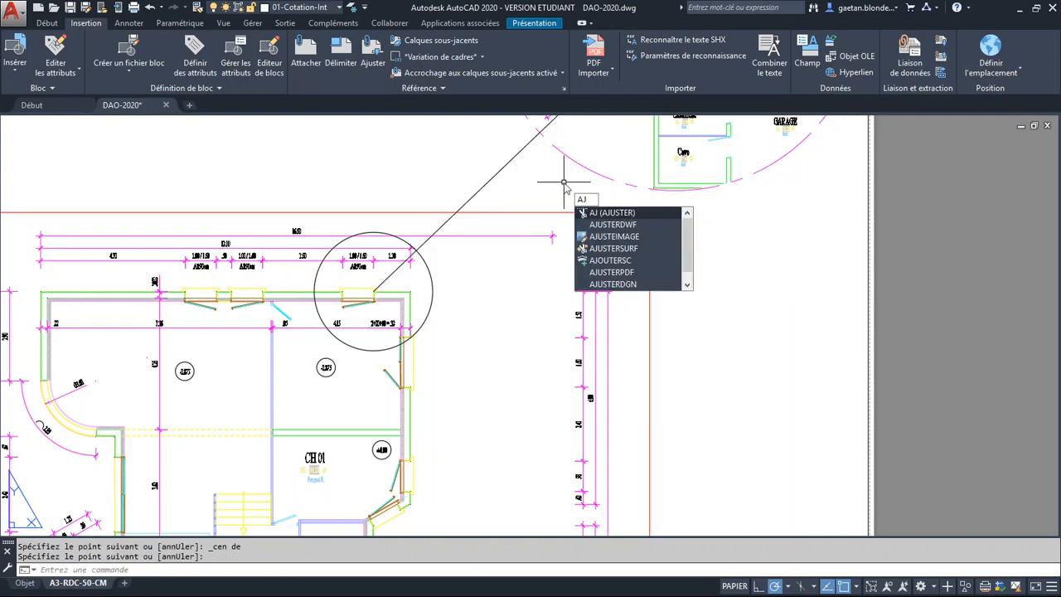
key(Return)
key(Return)
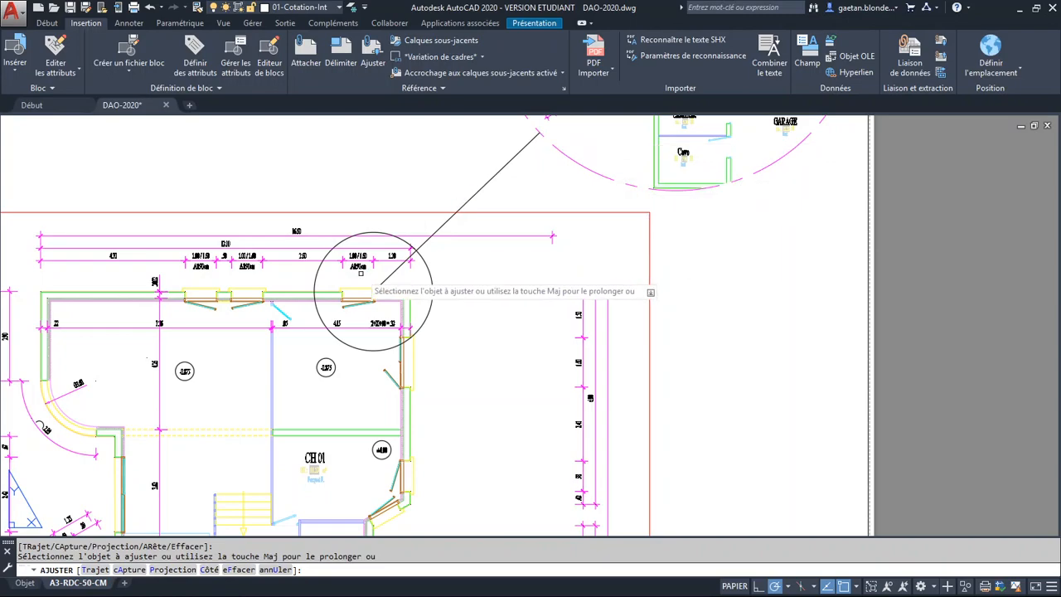
click(387, 280)
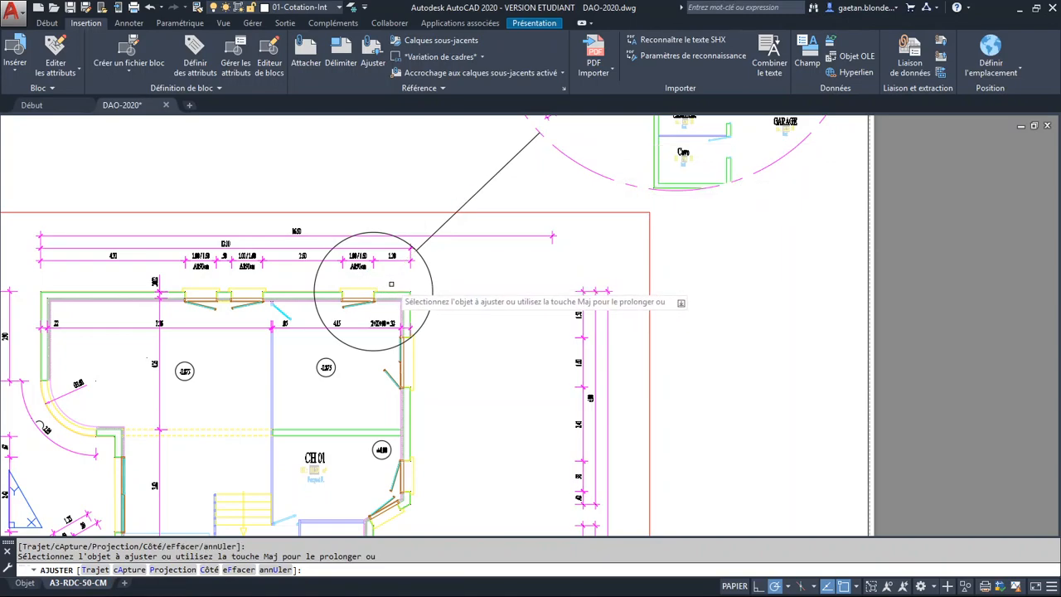
key(Escape)
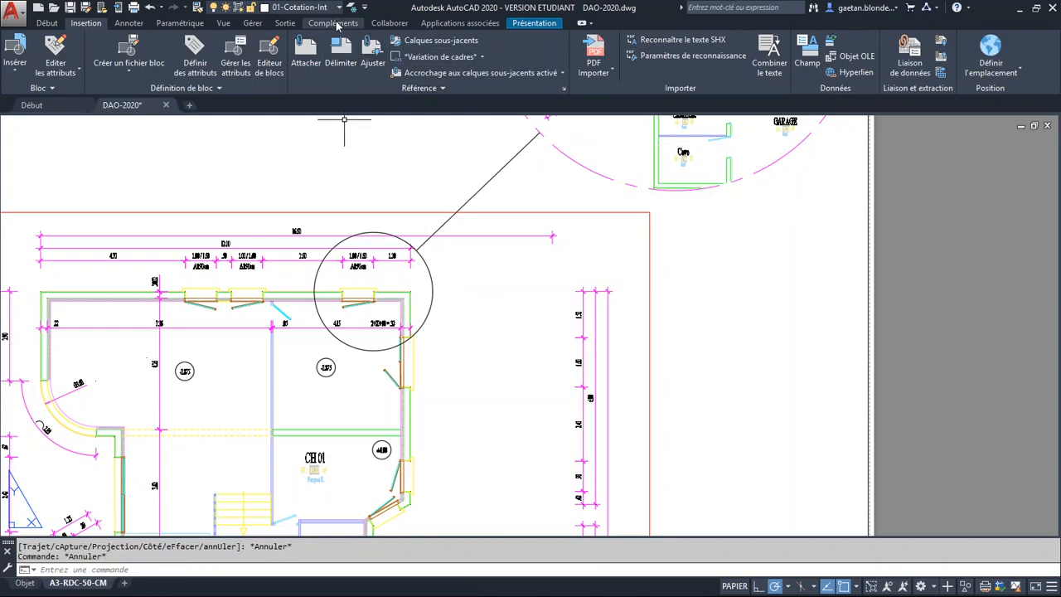
Match the properties of the circular viewport's outline onto the connecting line and the detail circle
click(199, 7)
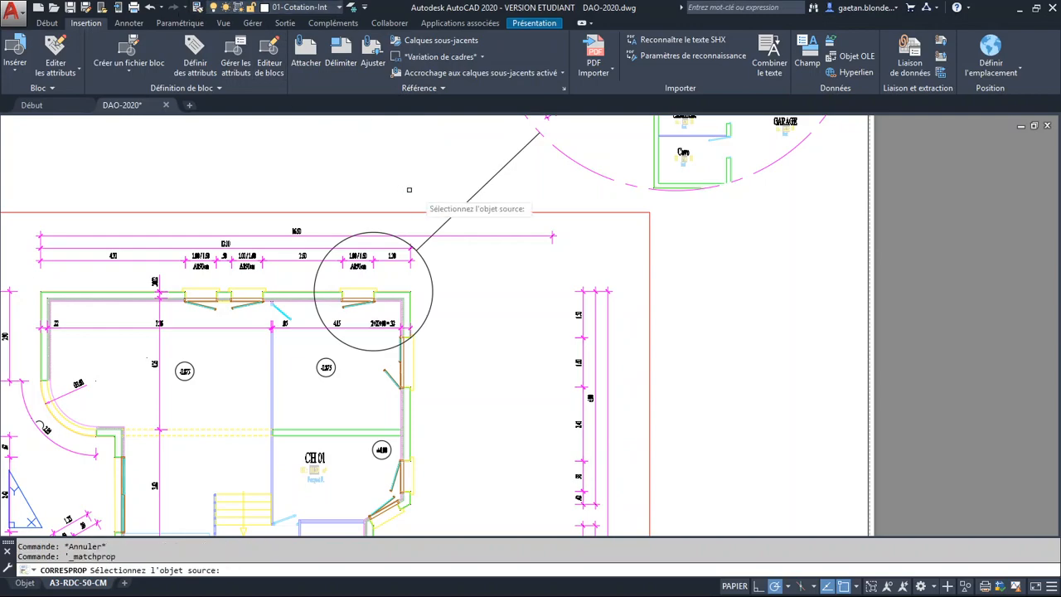
click(588, 169)
click(505, 166)
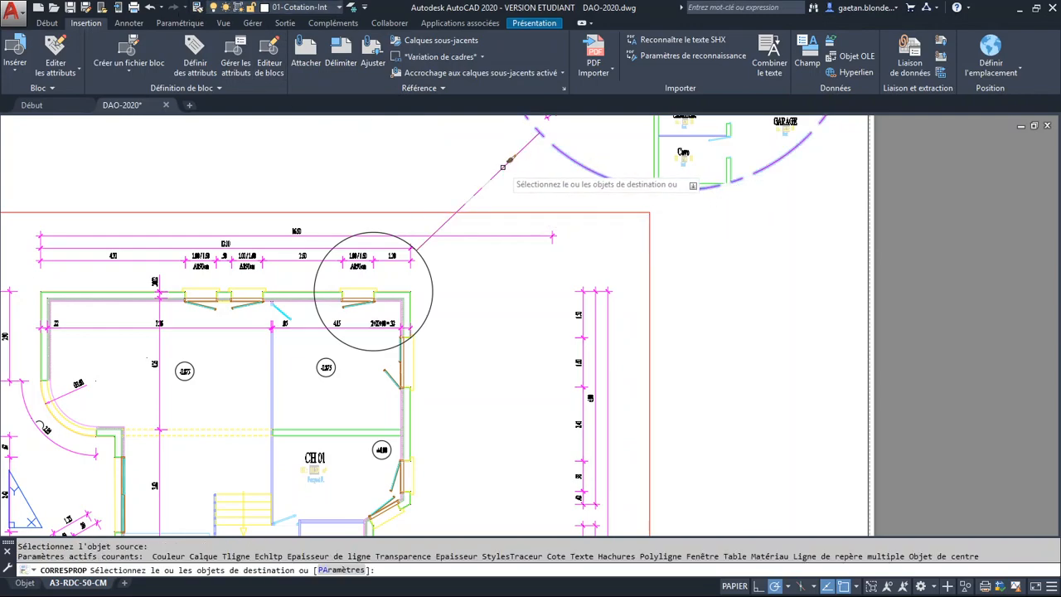
click(432, 284)
key(Escape)
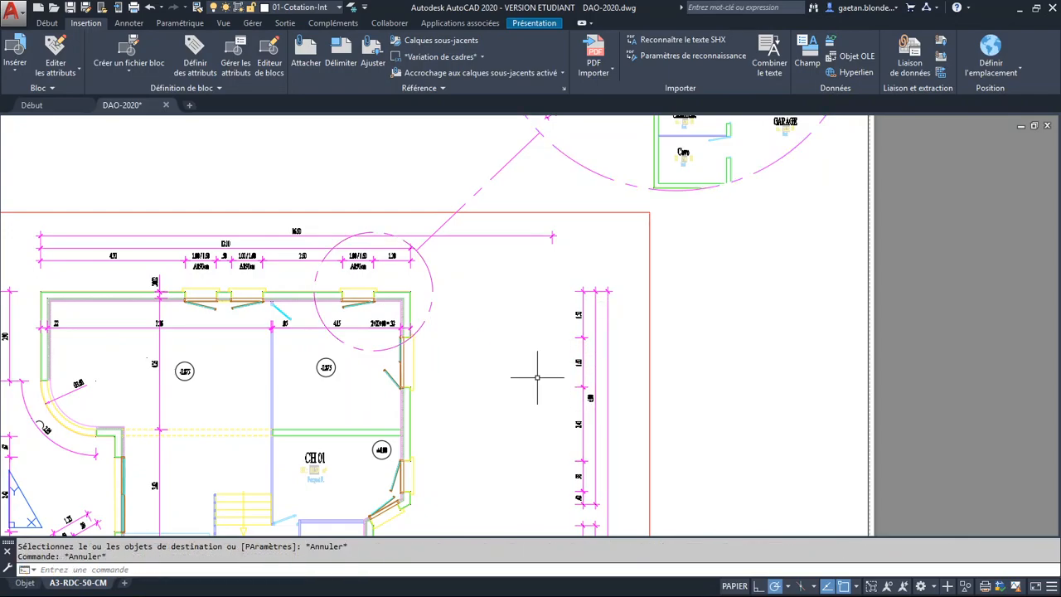
Activate the circular viewport and zoom its view to the drawing extents
scroll(537, 378, down, 4)
middle_drag(578, 353, 530, 388)
double_click(554, 286)
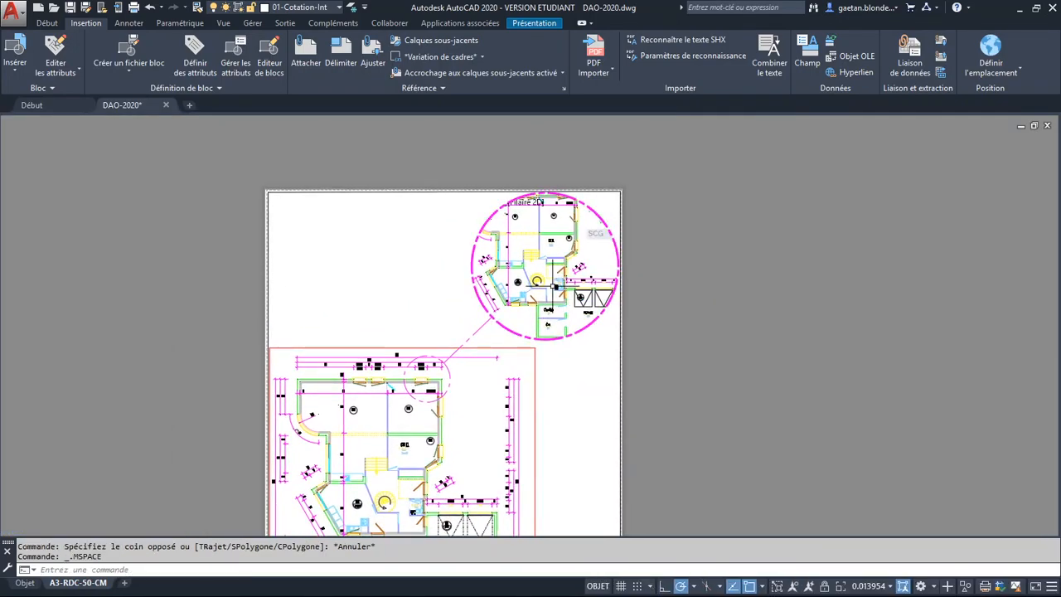
mouse_move(554, 286)
middle_down()
mouse_move(544, 310)
mouse_move(543, 288)
middle_up()
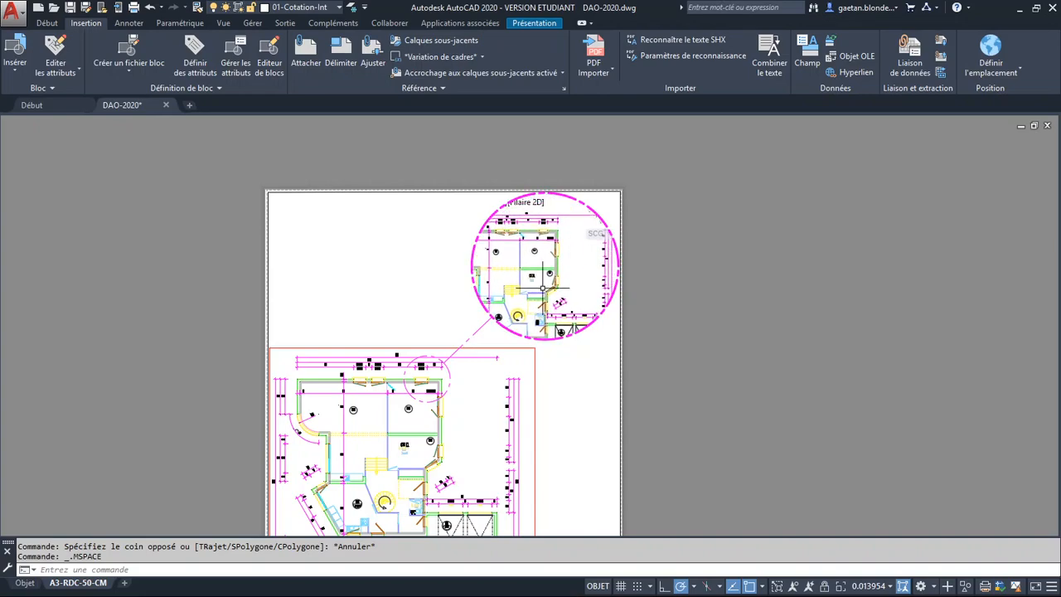
key(Escape)
key(Escape)
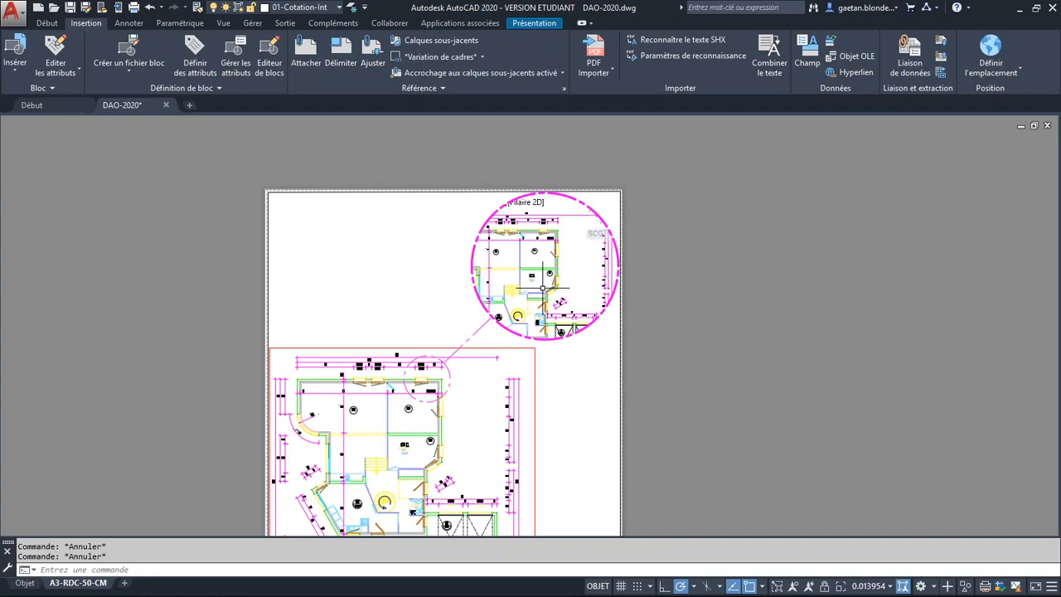
text(z)
key(Return)
text(et)
key(Return)
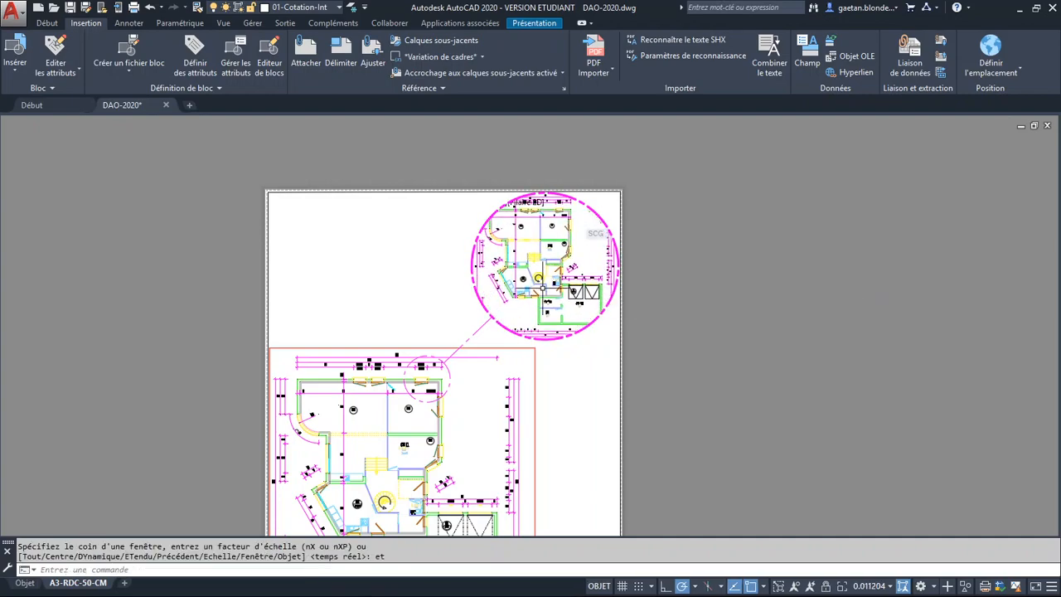
Centre the circular viewport's view on the plan's upper-right window area with a zoom factor of 1/20xp
key(Return)
text(c)
key(Return)
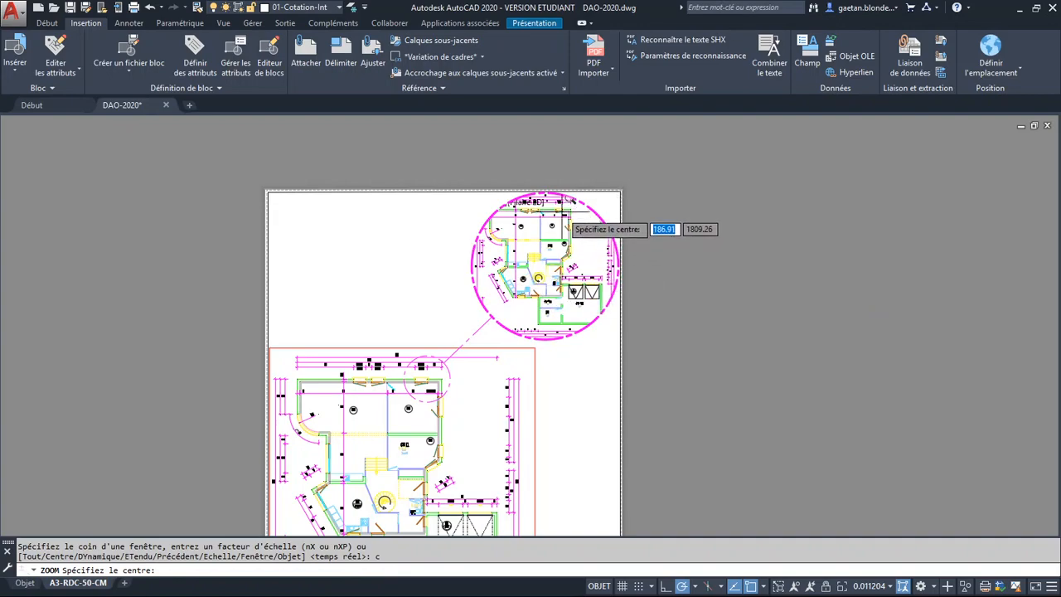
click(562, 211)
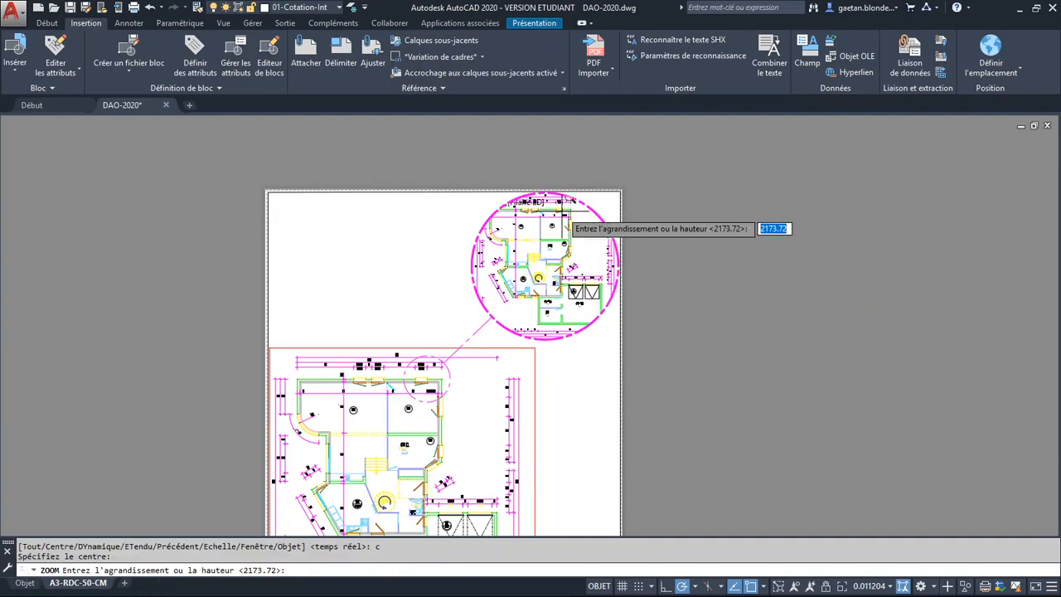
text(1/20xp)
key(Return)
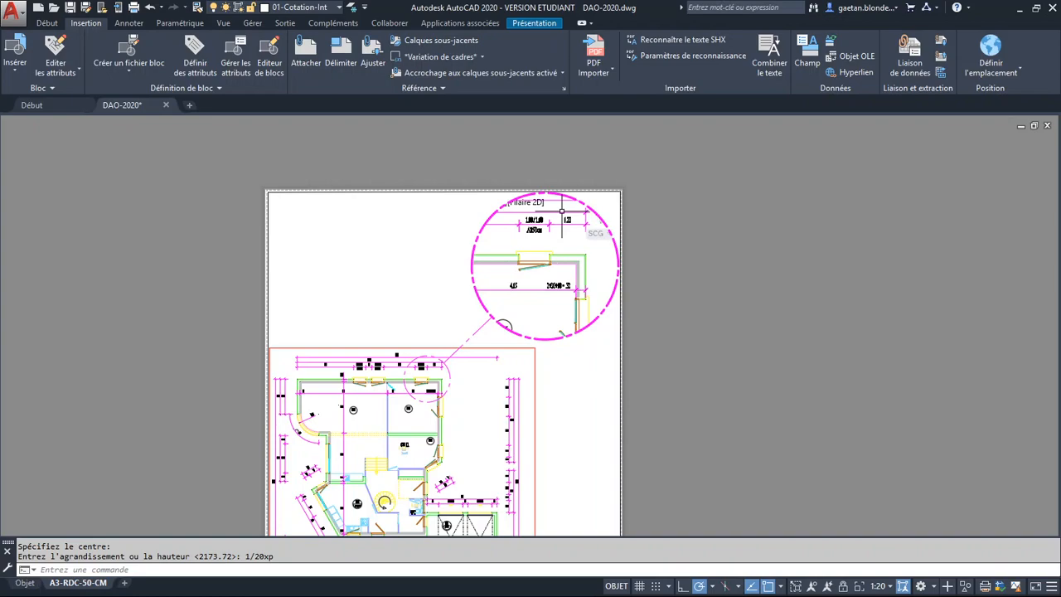
Enlarge the circular viewport's detail view to a zoom factor of 1/10xp and frame the window in it
key(Return)
text(1/10xp)
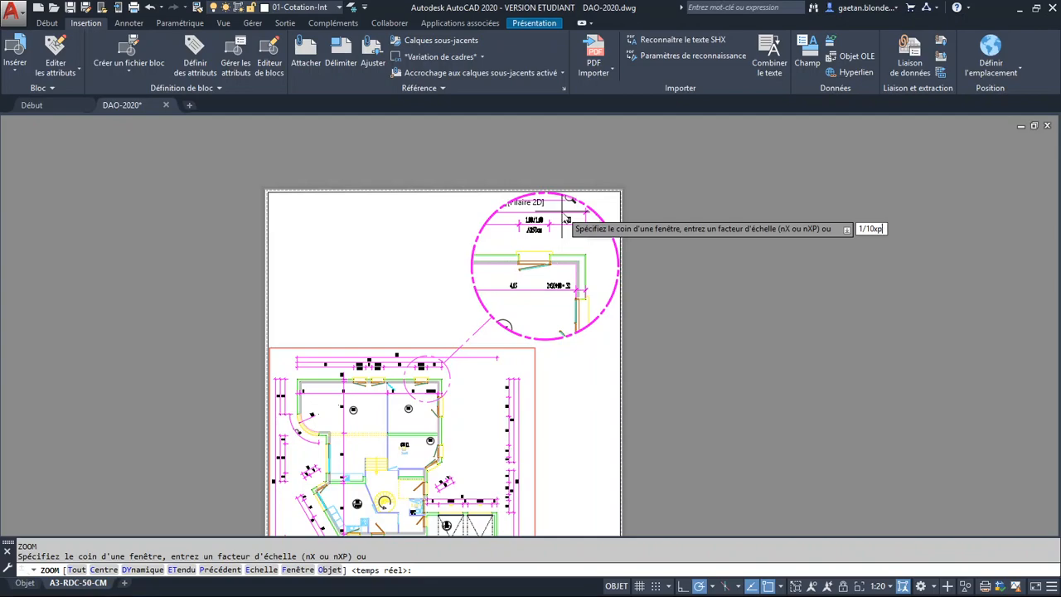
key(Return)
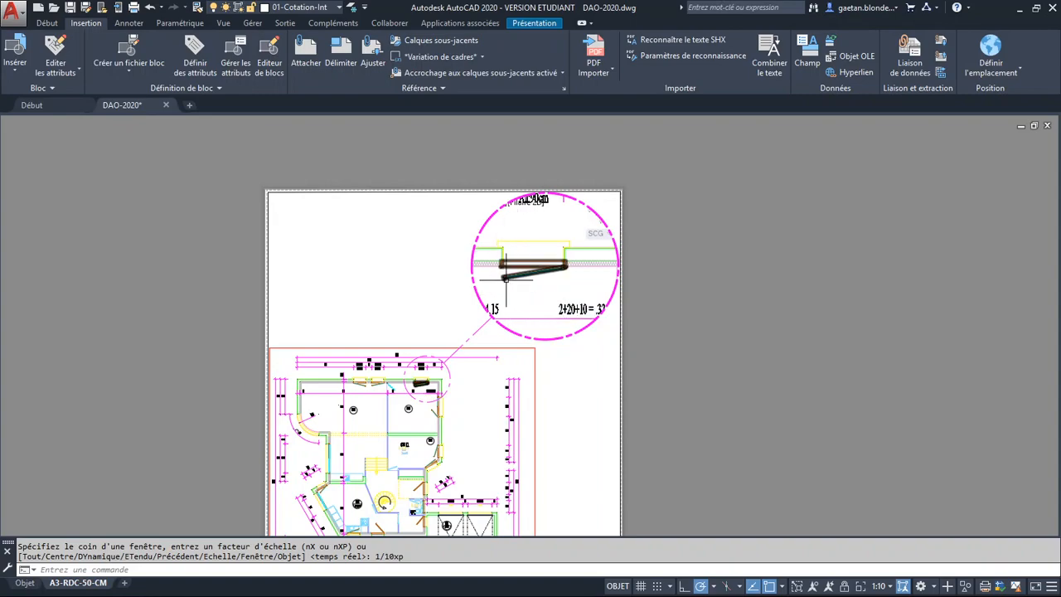
Sort the layer properties list by name, examine the viewport freeze setting of layer 01-Cotation-Int, and close the manager
text(PL)
key(Return)
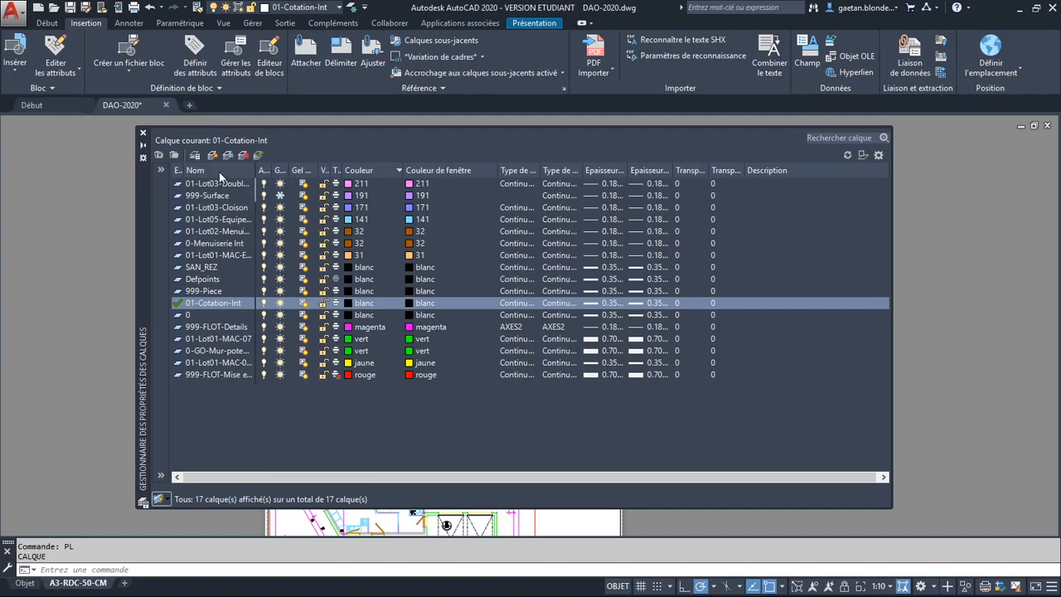
click(219, 171)
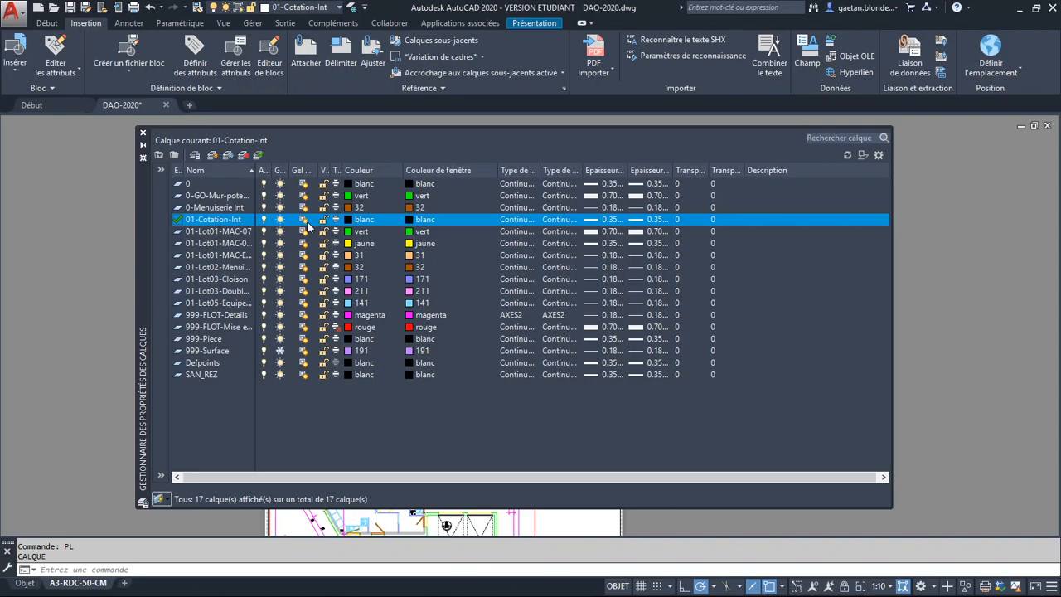
click(142, 133)
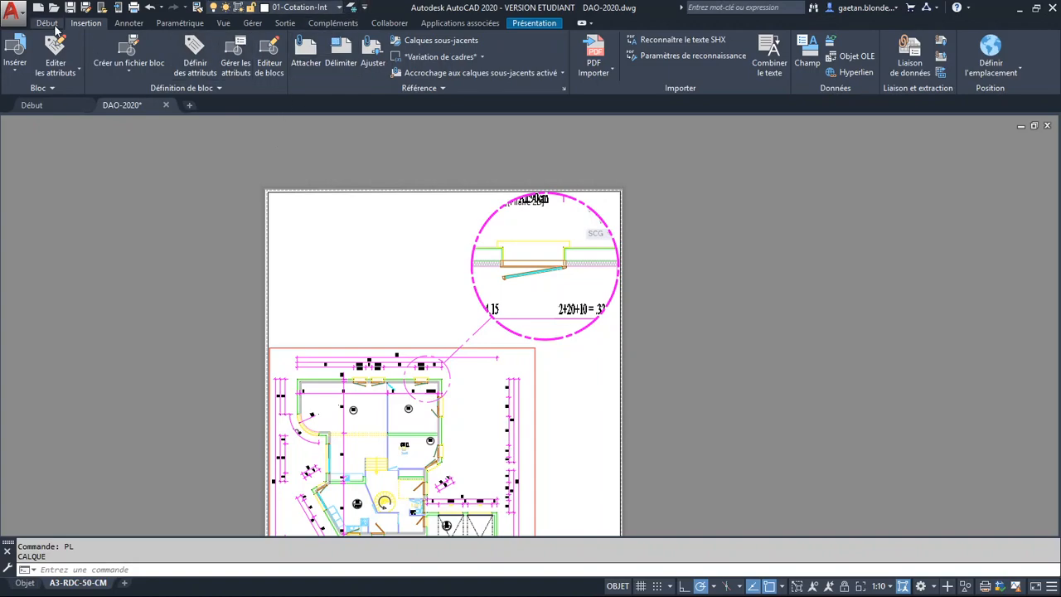
Freeze the current layer 01-Cotation-Int in the circular viewport by picking its dimension text, and recentre the window detail
click(52, 24)
click(537, 55)
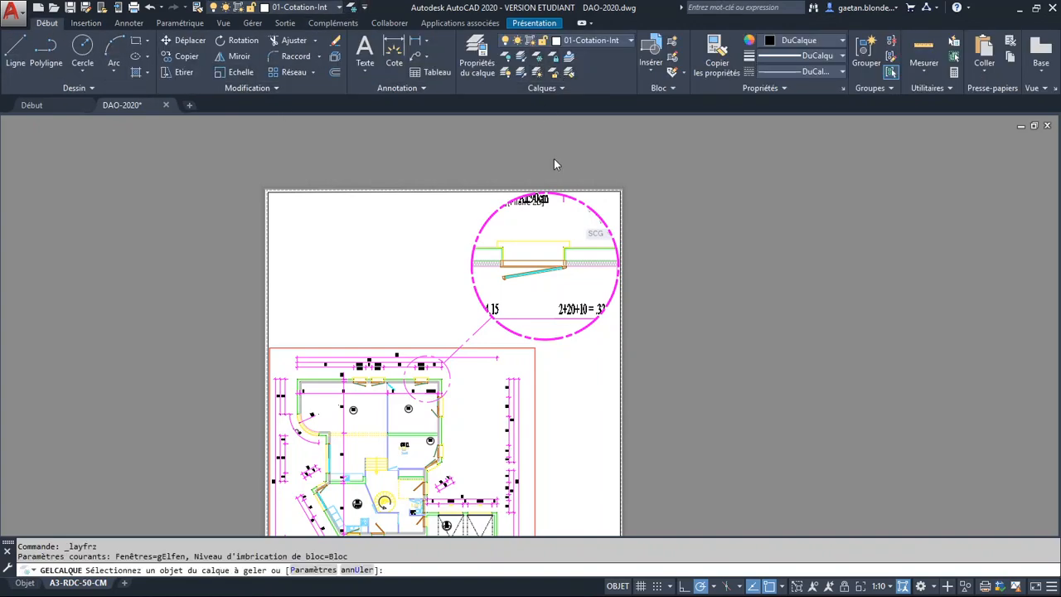
click(568, 311)
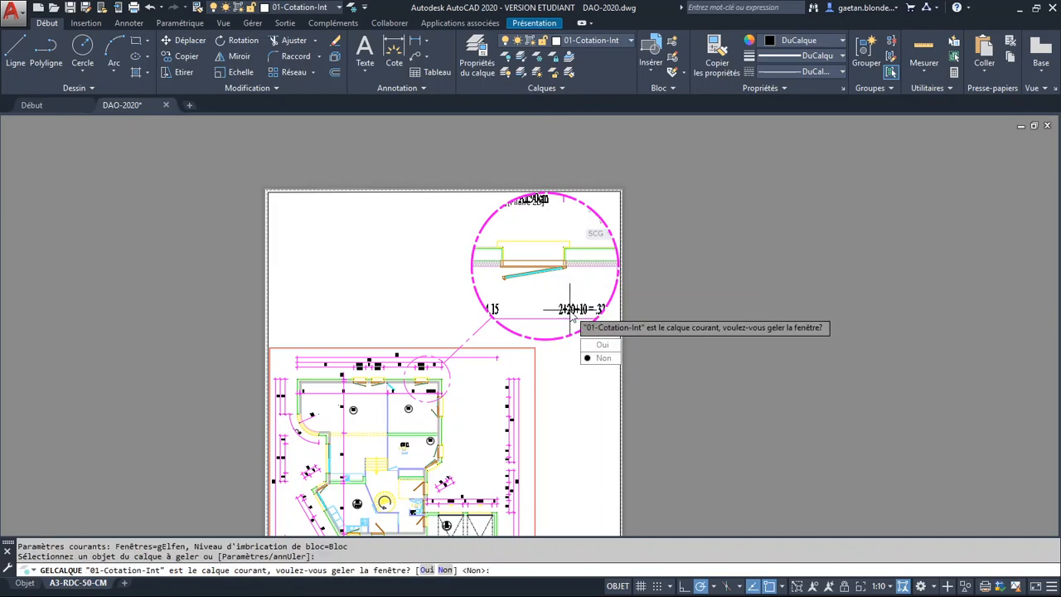
click(602, 344)
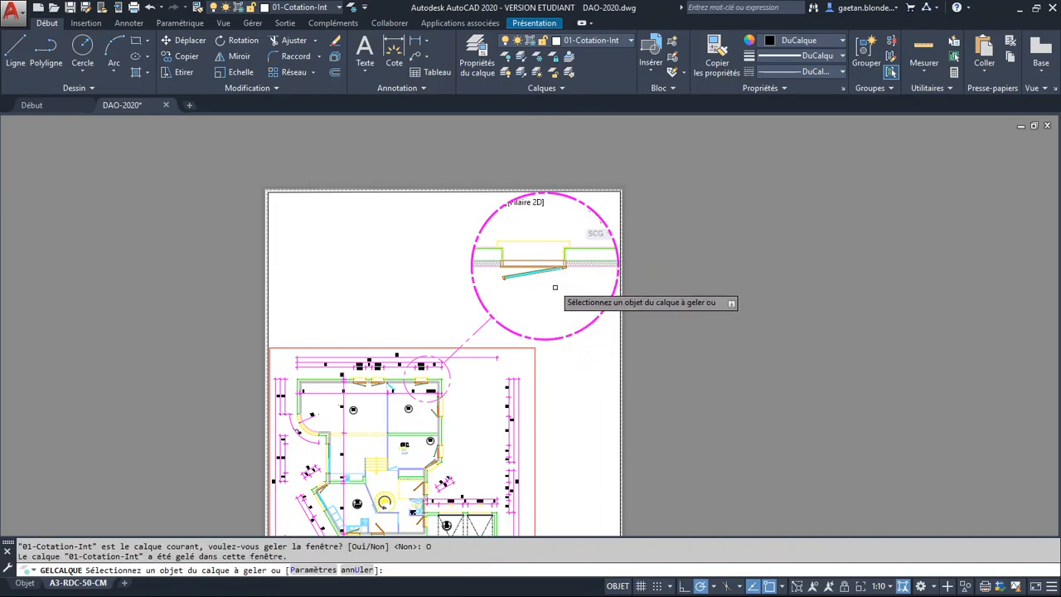
key(Escape)
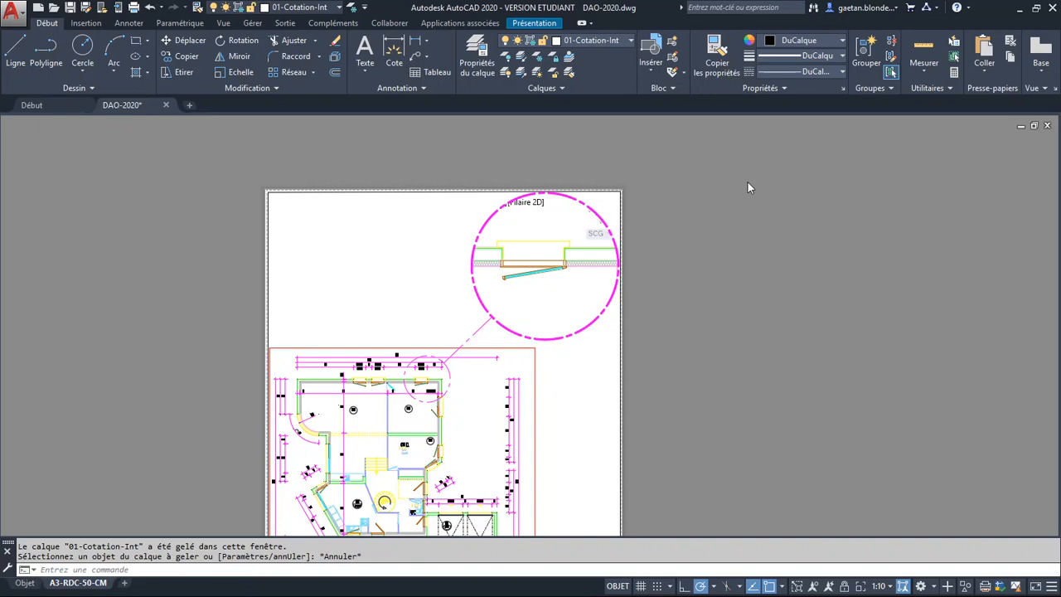
click(541, 294)
middle_drag(541, 293, 547, 303)
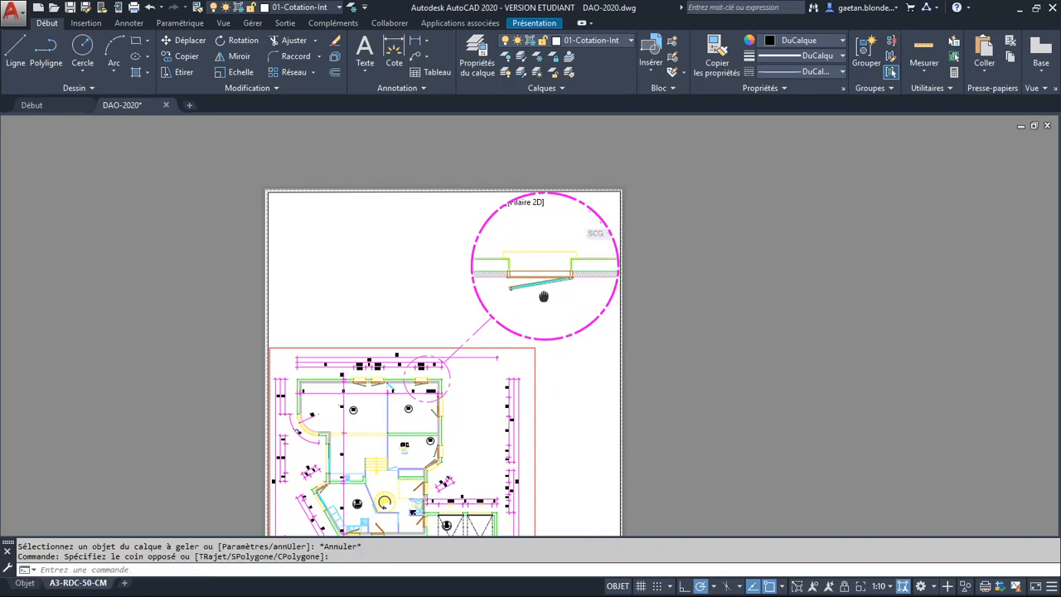
Return to paper space and add the multiline text "Détail au 1/10" beside the circular viewport, in the style BAT-Cotation-01
double_click(660, 285)
key(Escape)
key(Escape)
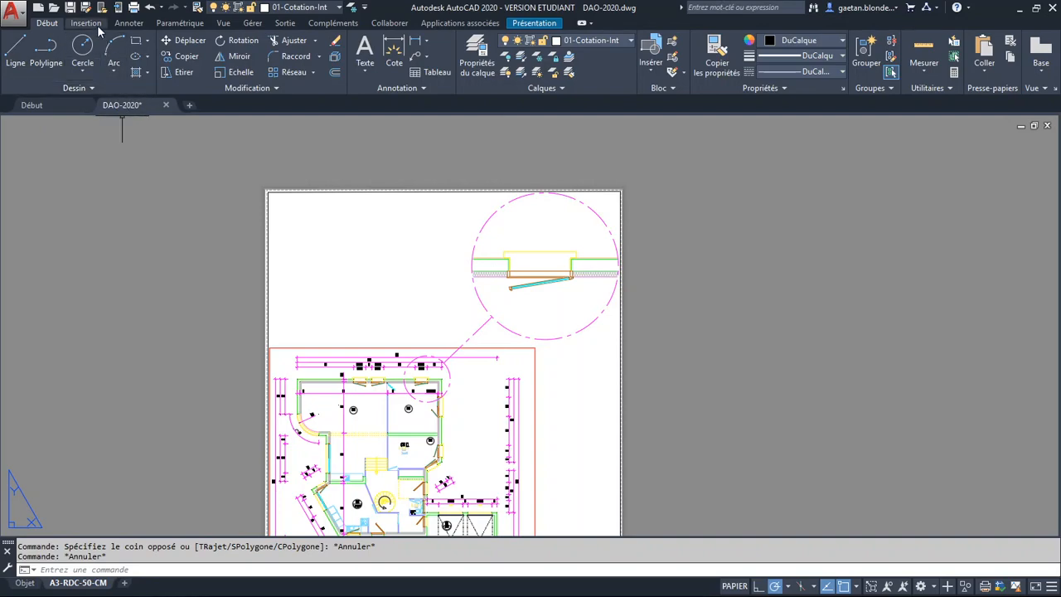
click(130, 23)
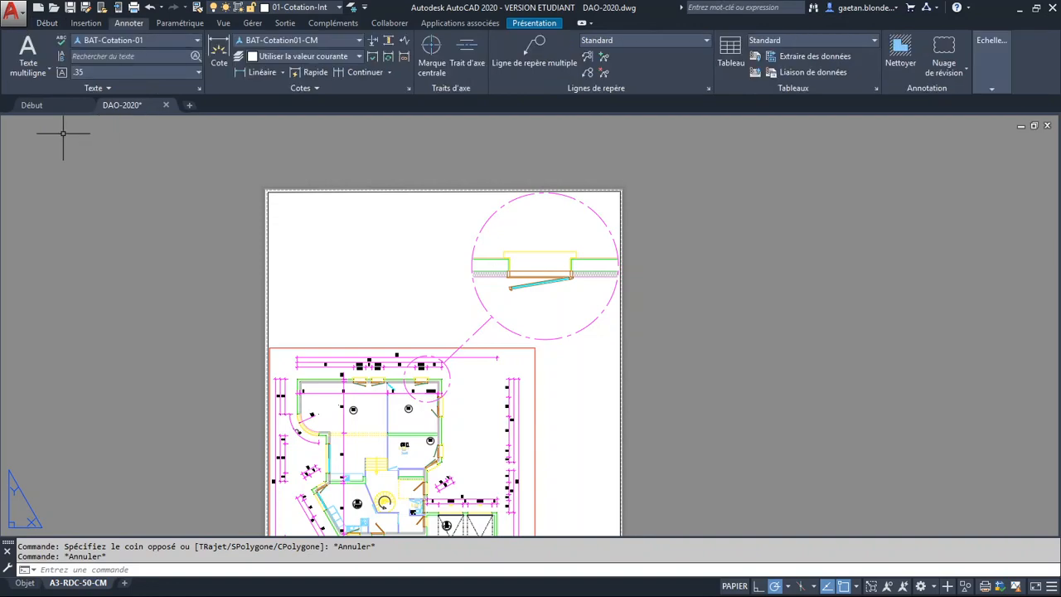
click(27, 54)
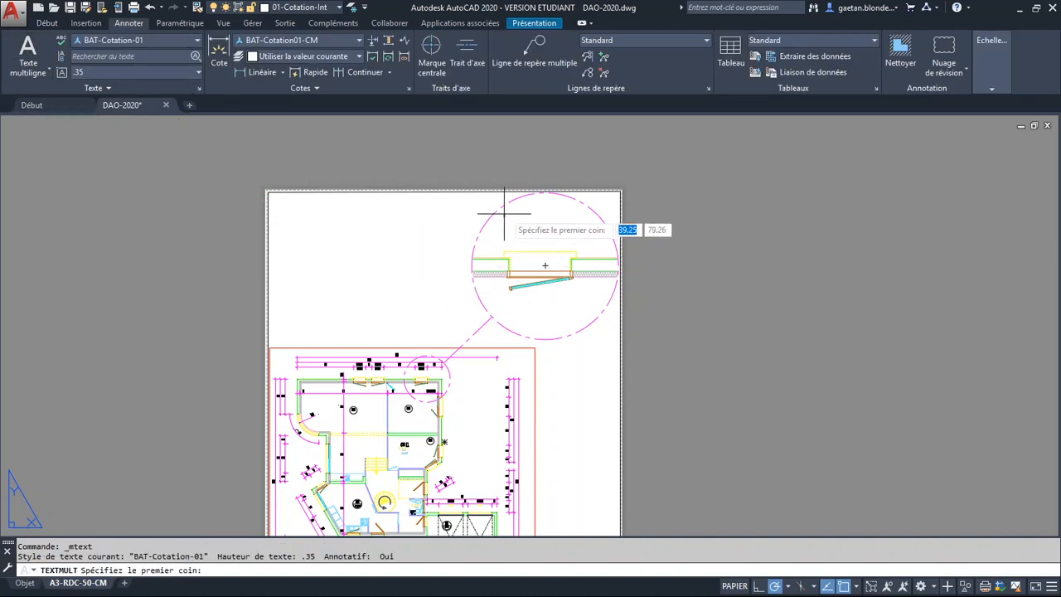
click(368, 231)
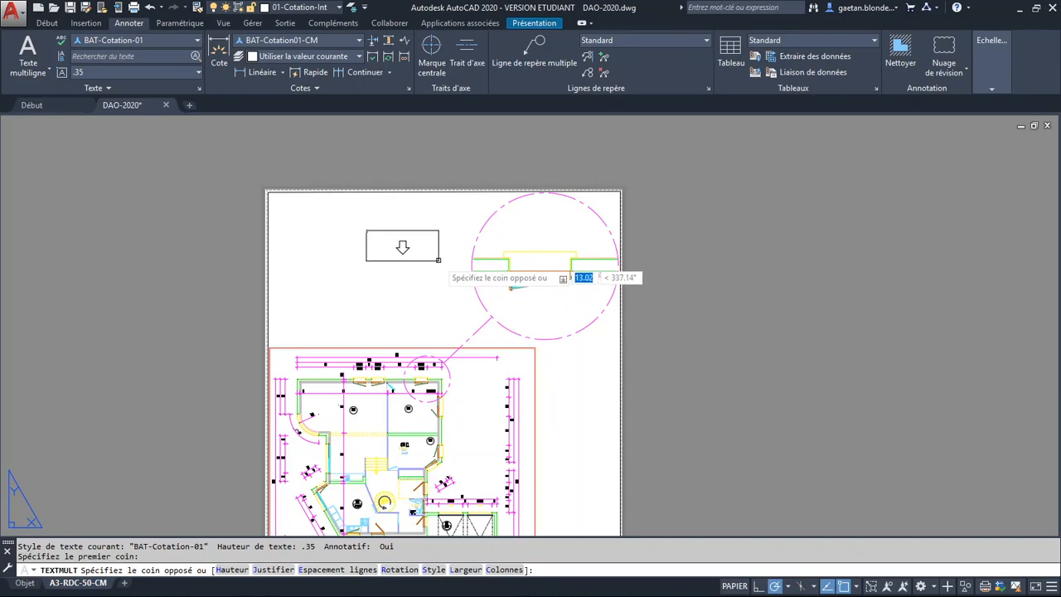
click(438, 254)
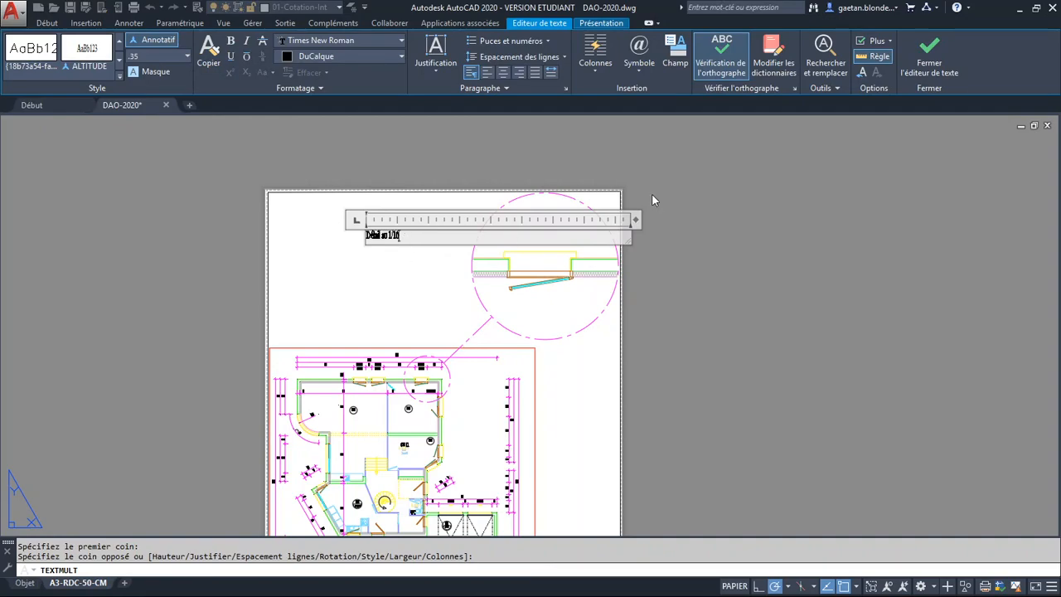
Narrow the frame of the detail label and set its justification to middle centre (Au milieu au centre MC)
drag(634, 218, 279, 246)
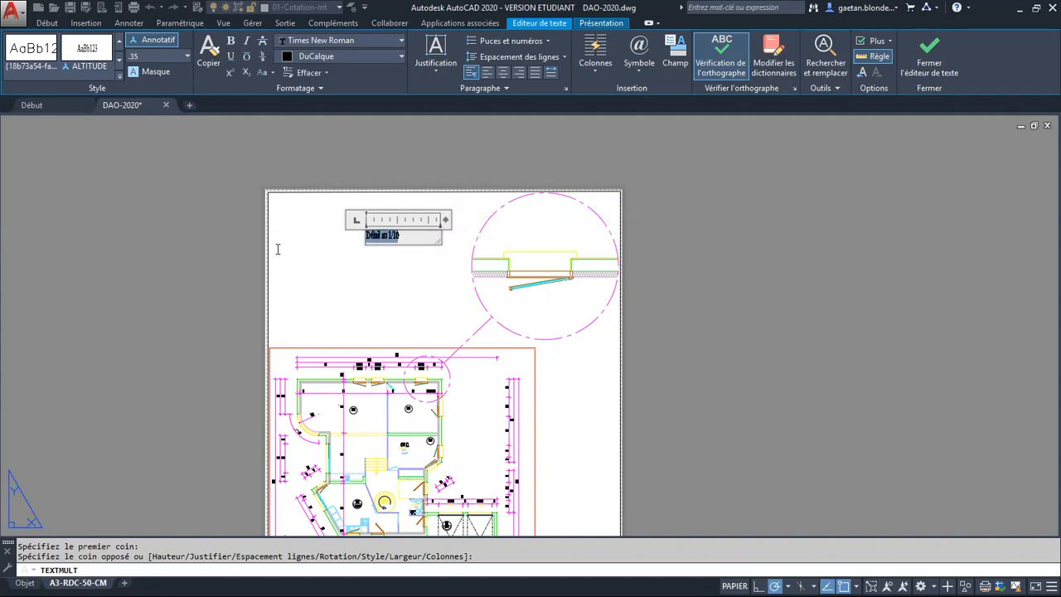
click(448, 74)
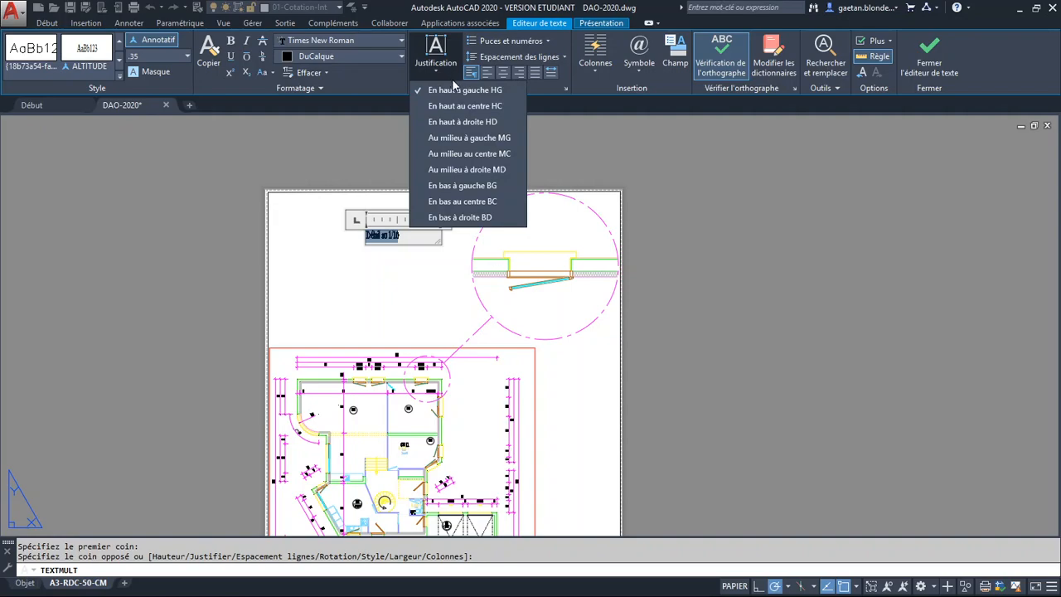
click(465, 154)
click(388, 293)
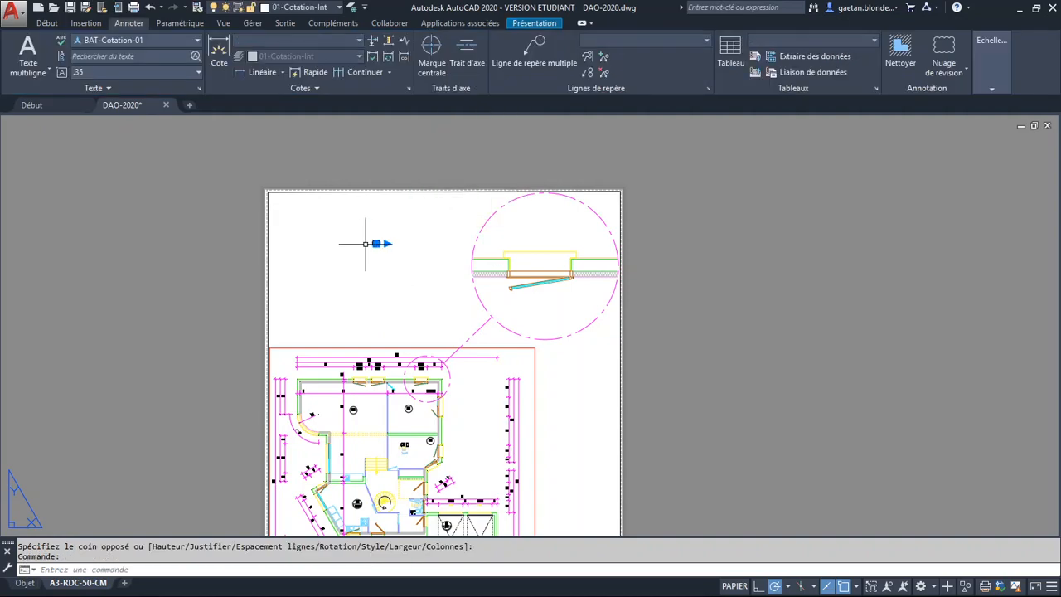
Move the detail label into the upper part of the circular viewport, above the window, and deselect it
click(377, 243)
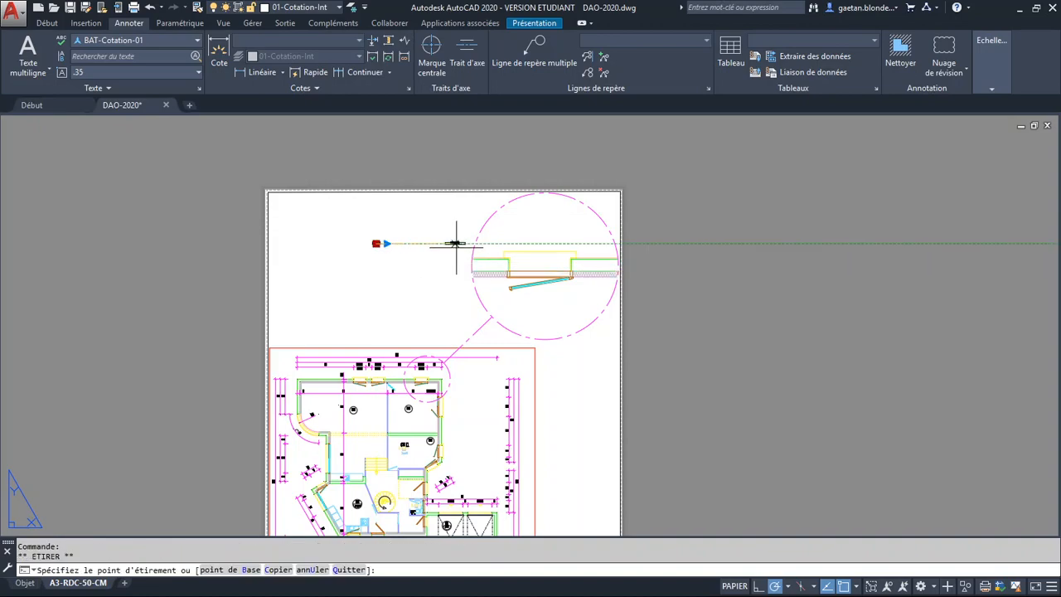
click(515, 221)
key(Escape)
key(Escape)
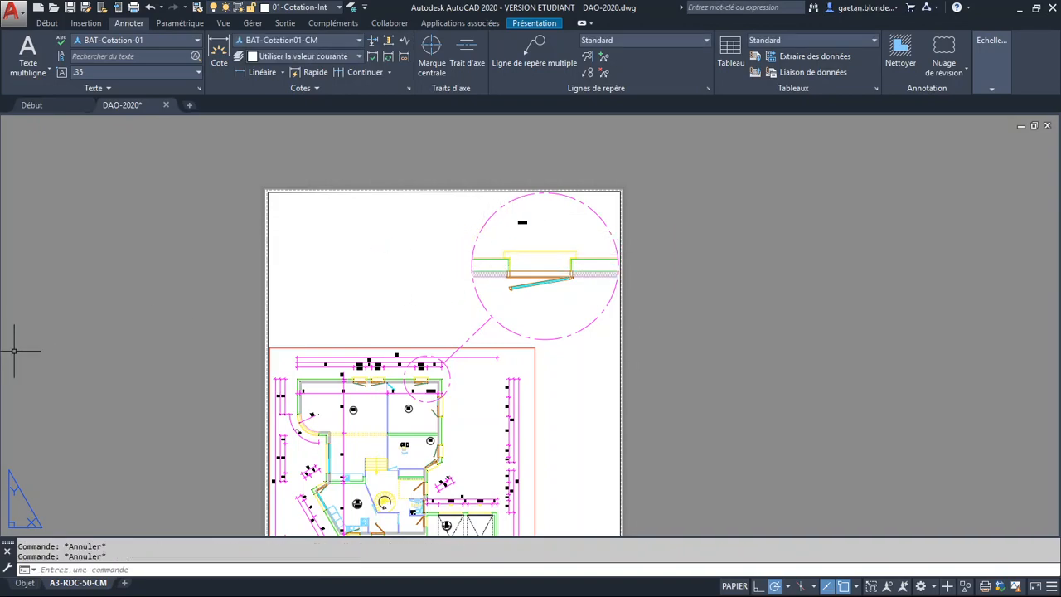
click(212, 277)
click(178, 277)
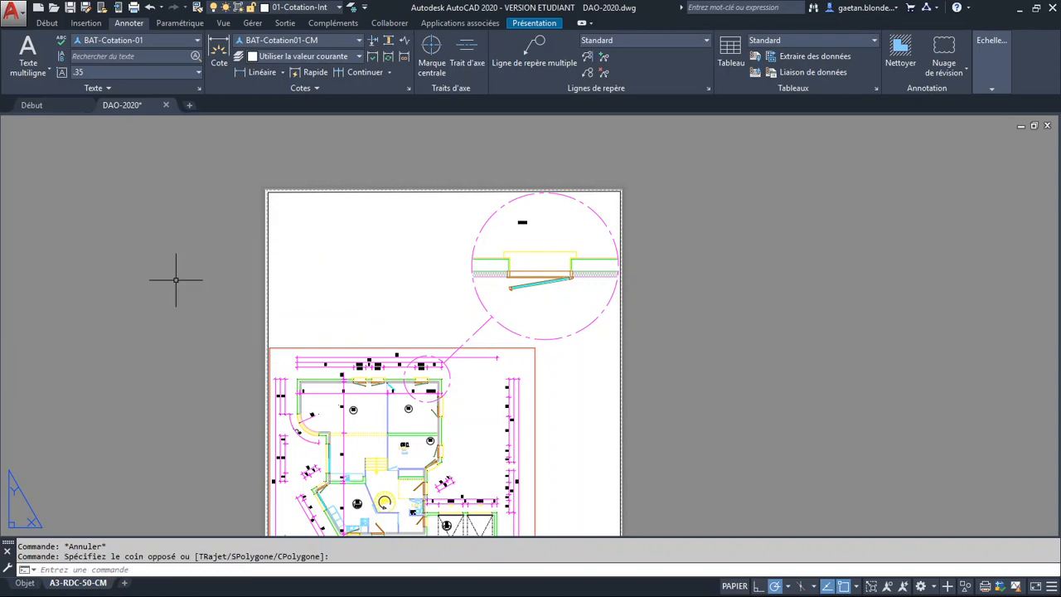
Plot the layout A3-RDC-50-CM to PDFCreator with the plot style table monochrome.ctb
scroll(177, 332, down, 4)
middle_drag(178, 332, 309, 264)
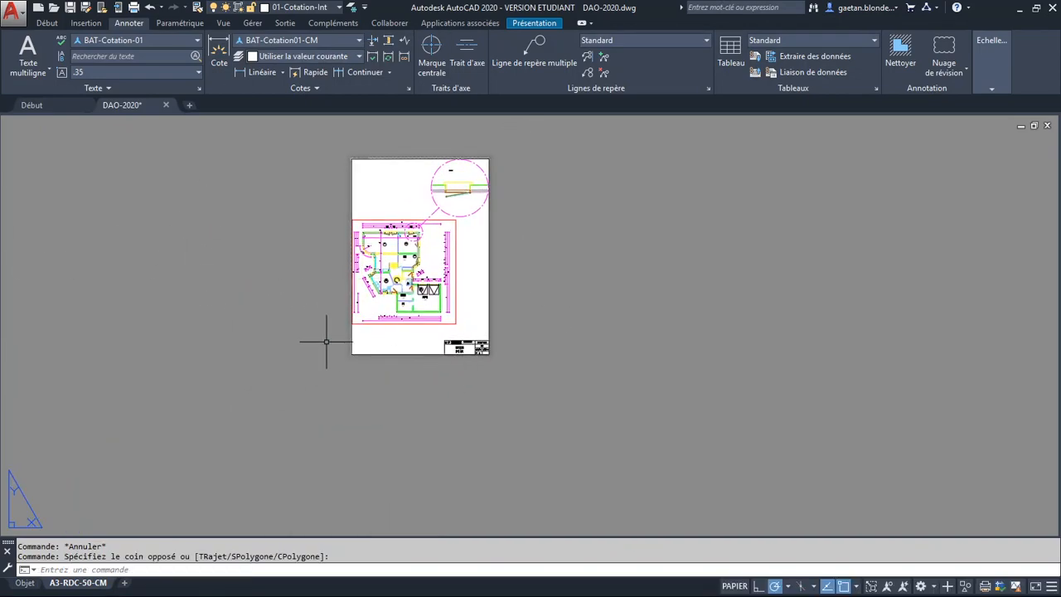
middle_drag(320, 343, 320, 421)
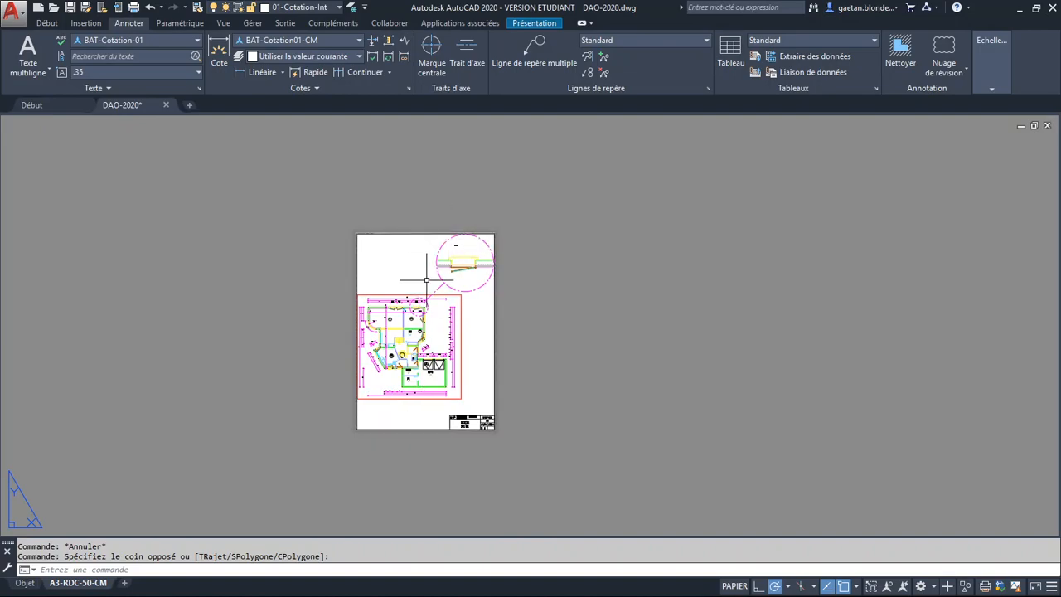
scroll(442, 291, up, 2)
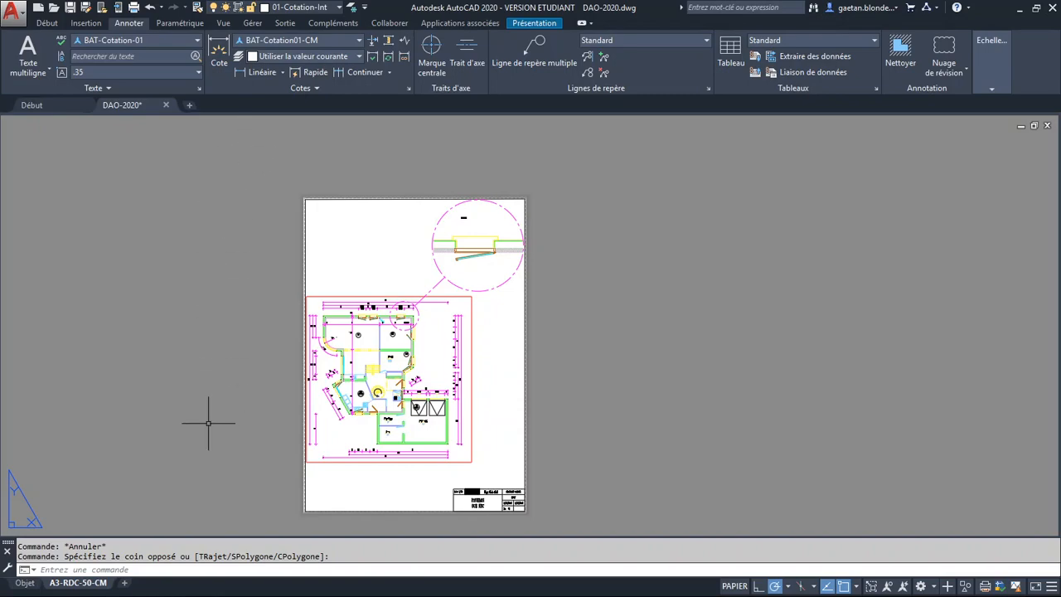
right_click(92, 583)
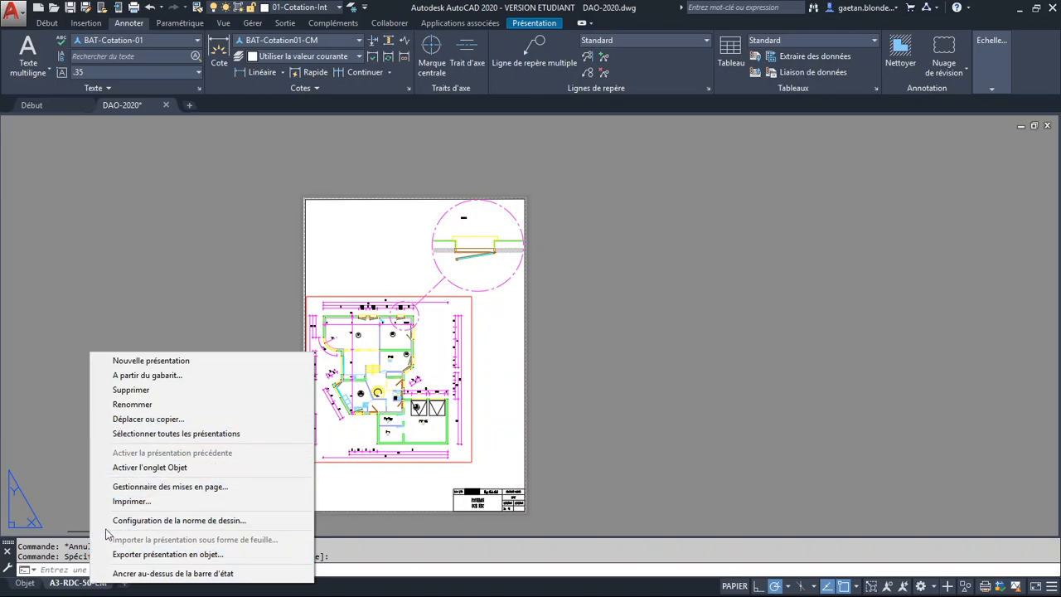
click(124, 502)
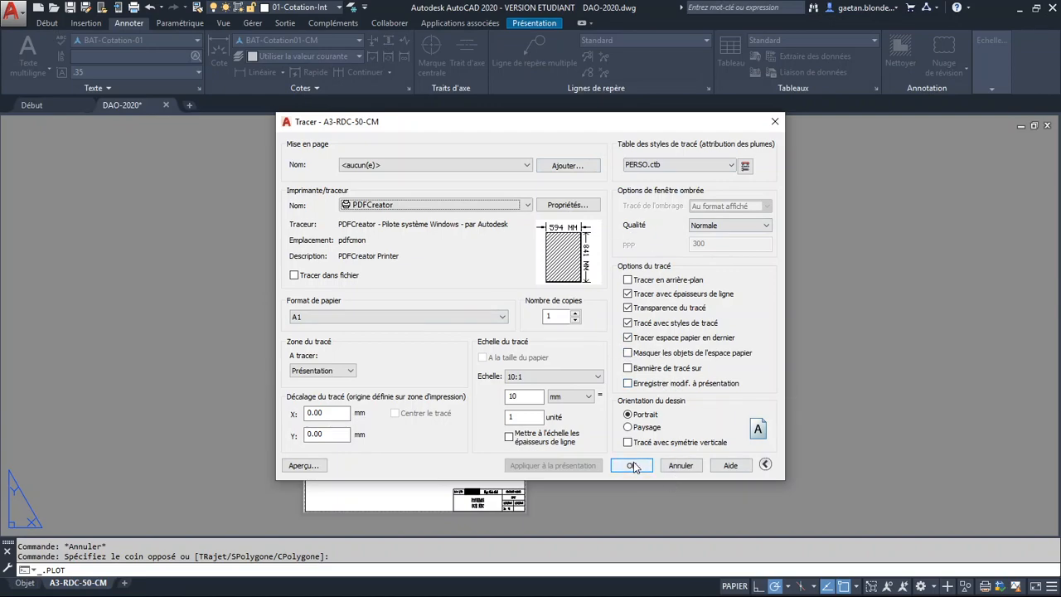
click(651, 165)
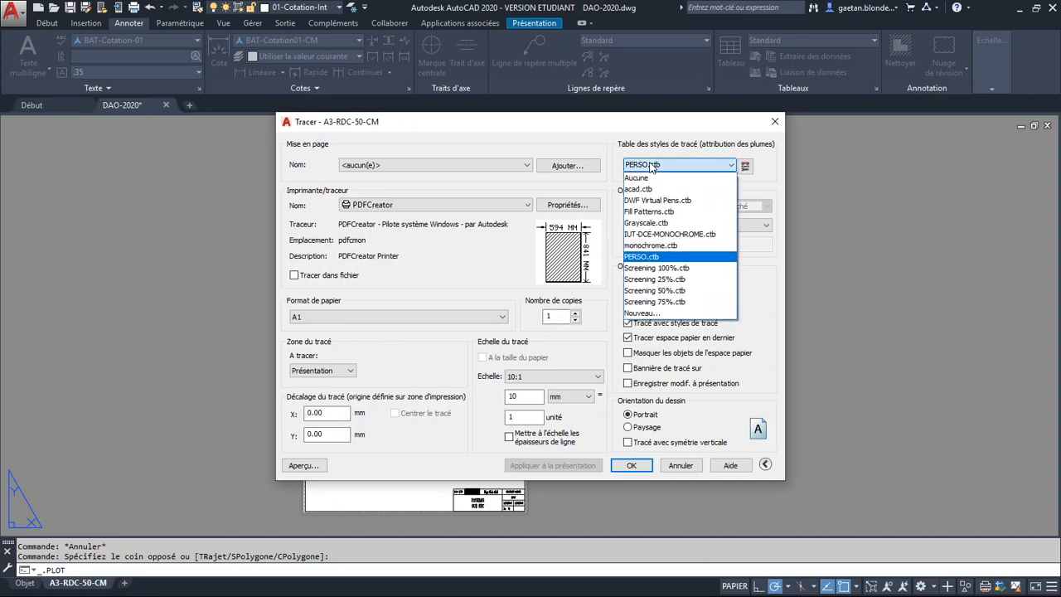
click(639, 247)
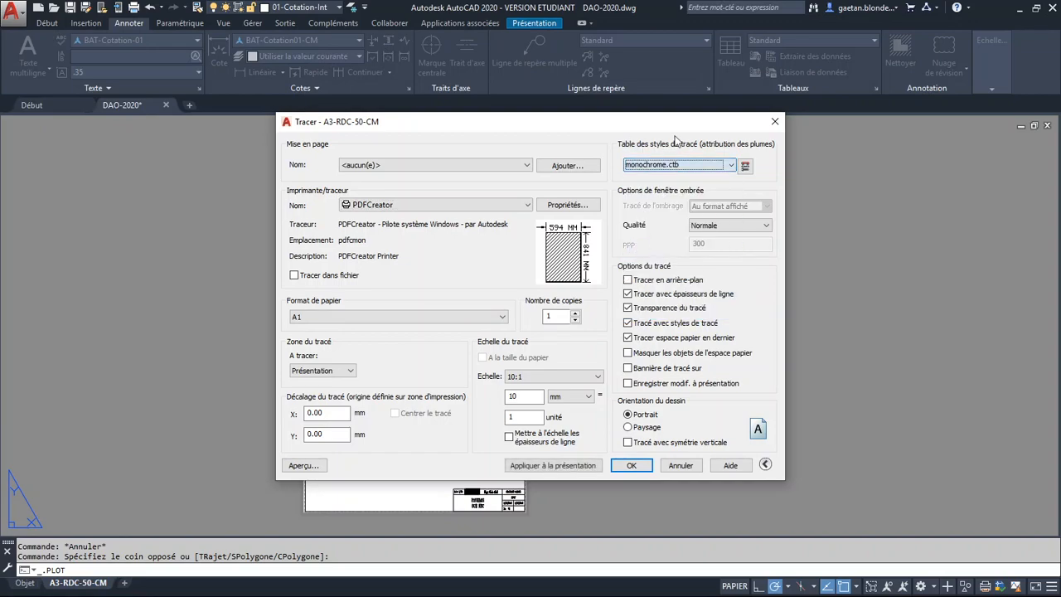
click(632, 466)
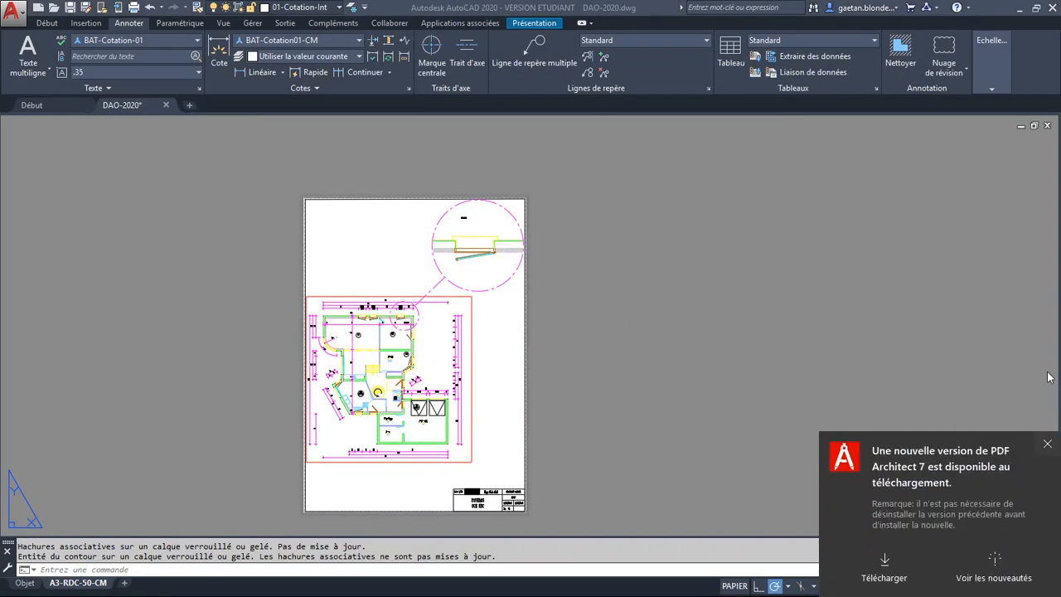
Dismiss the update notification and save the plot as a PDF from PDFCreator in the Downloads folder, replacing the existing file
click(1048, 444)
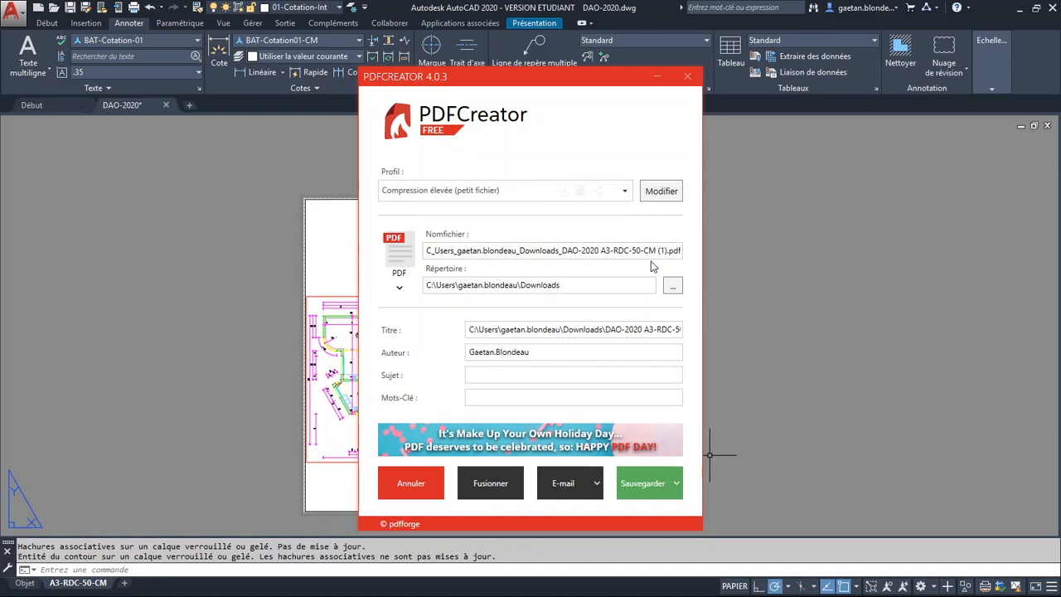
click(644, 490)
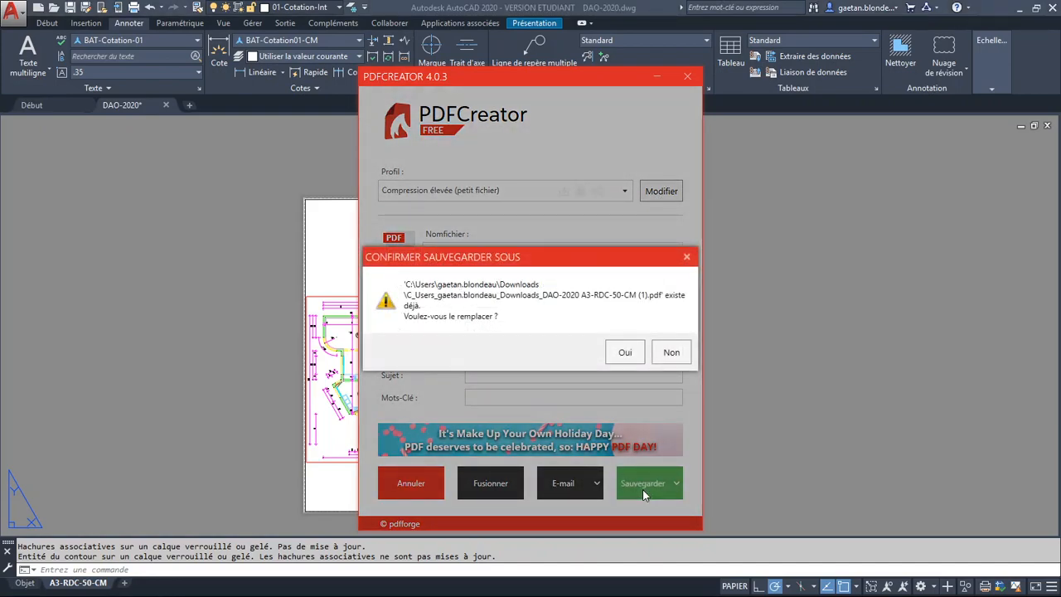
click(623, 351)
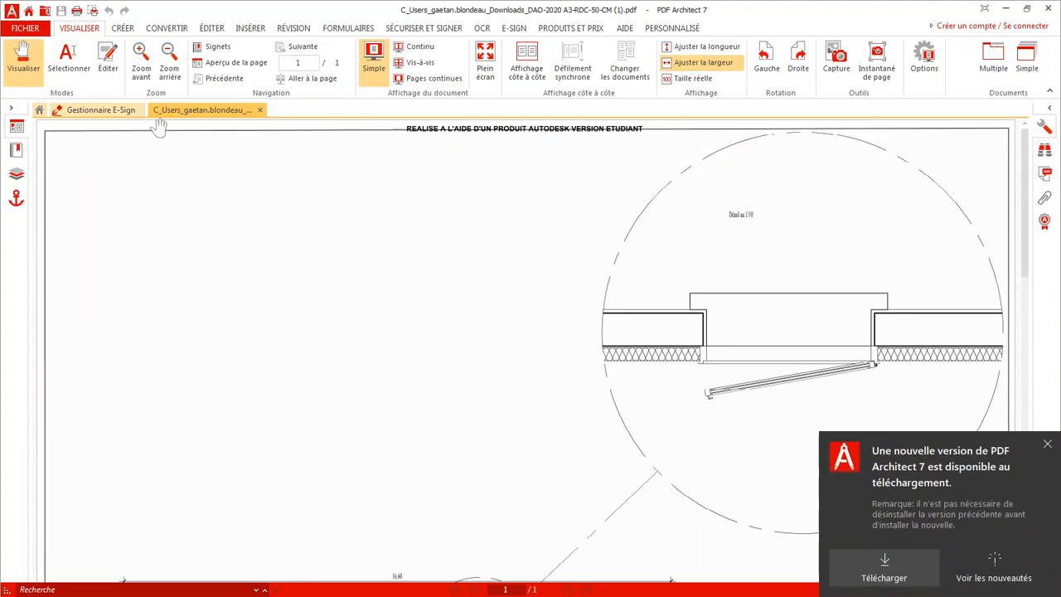
Examine the window detail, its label and the dimensioned plan in the plotted PDF, and close PDF Architect
scroll(498, 241, down, 3)
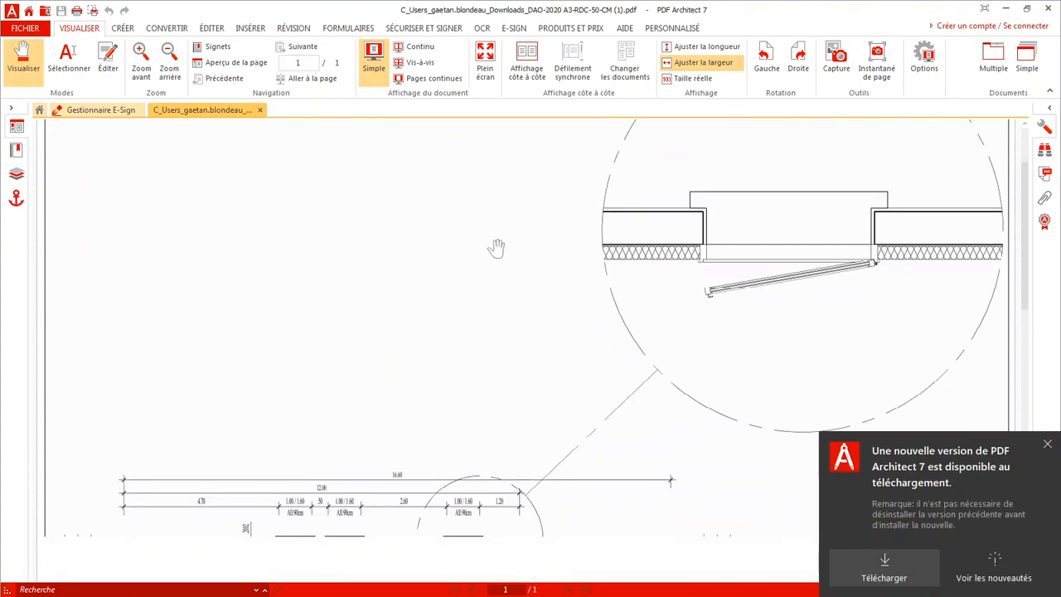
scroll(529, 262, up, 3)
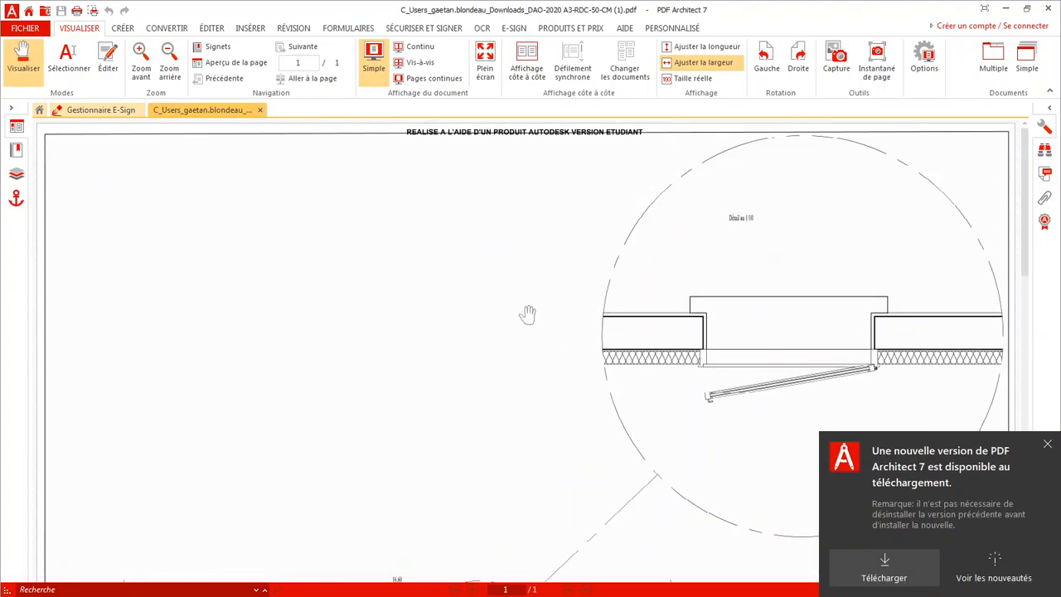
scroll(531, 312, down, 4)
scroll(518, 304, down, 15)
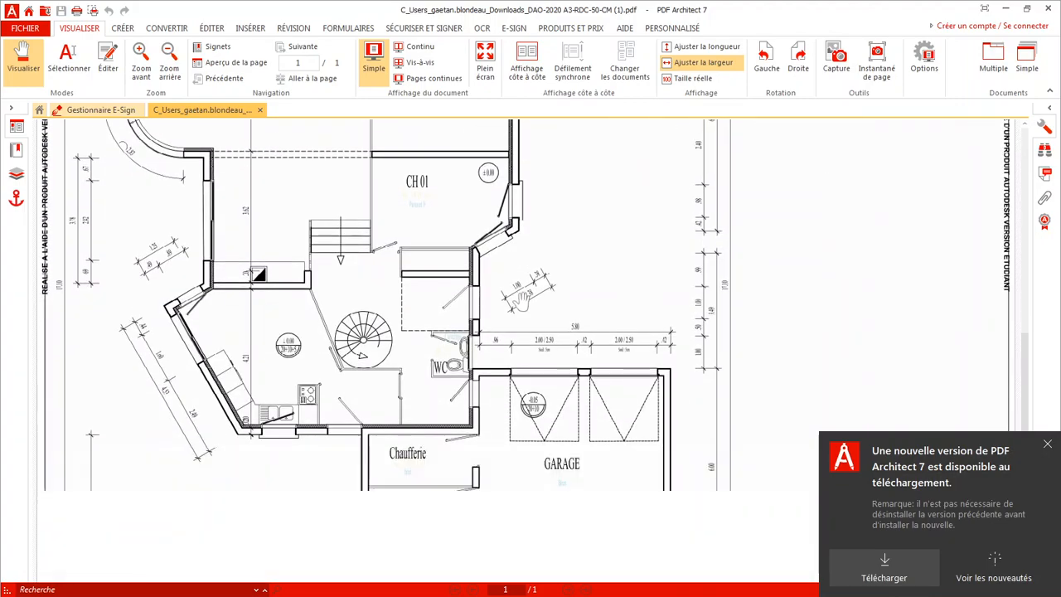
ctrl+scroll(493, 419, up, 3)
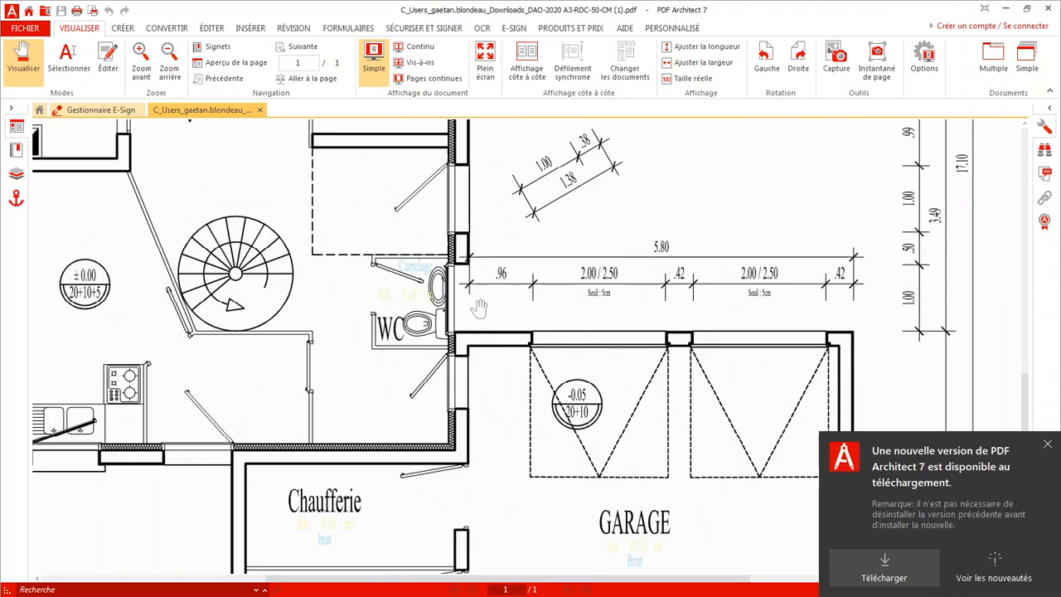
ctrl+scroll(479, 309, down, 4)
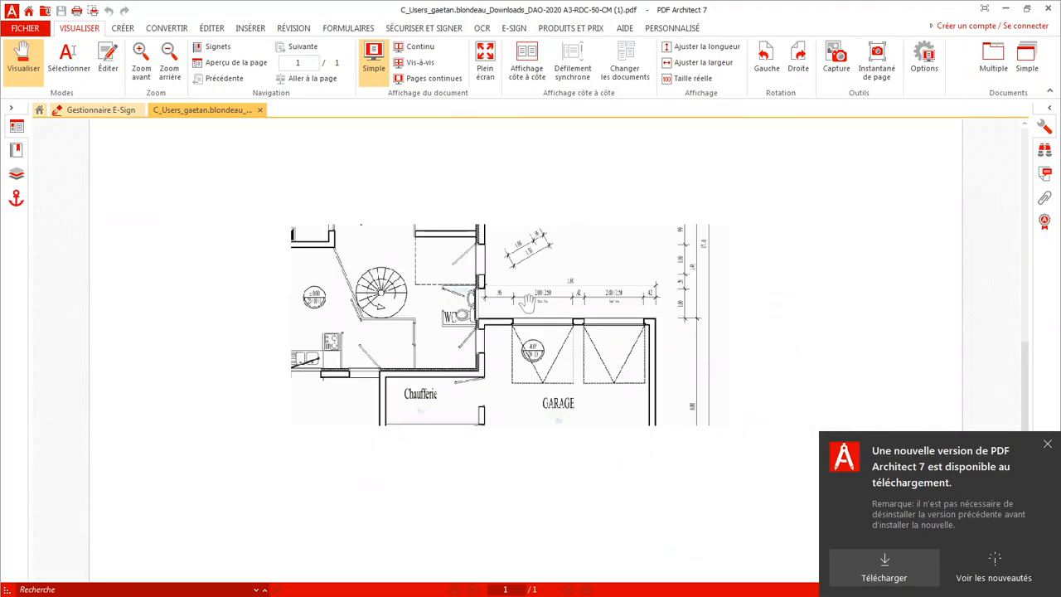
click(1049, 10)
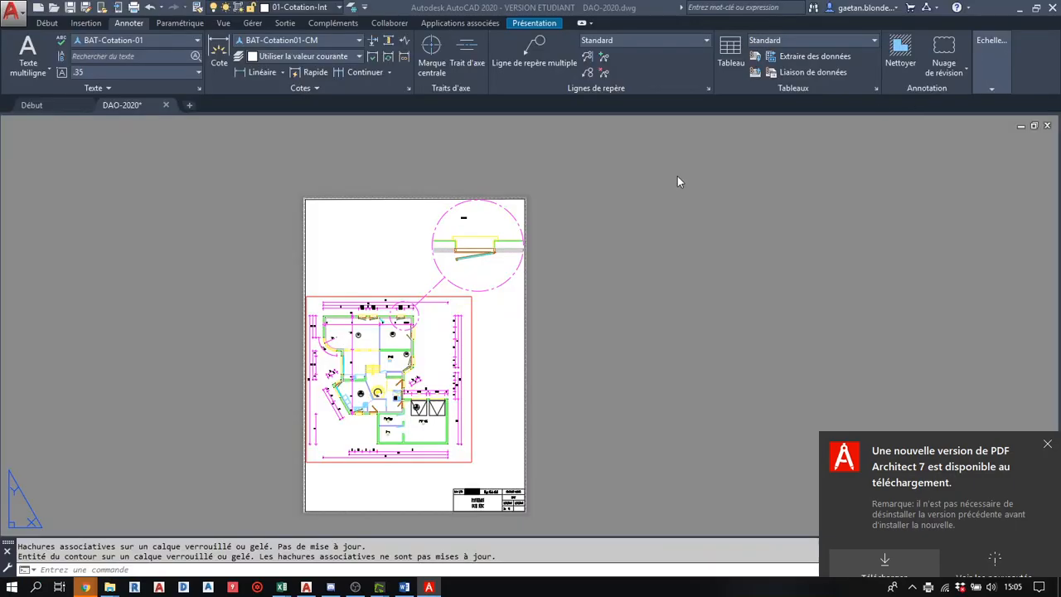
Try to set the text height of the "Détail au 1/10" label to 0.7 and dismiss the update notification
click(405, 149)
click(376, 160)
click(406, 148)
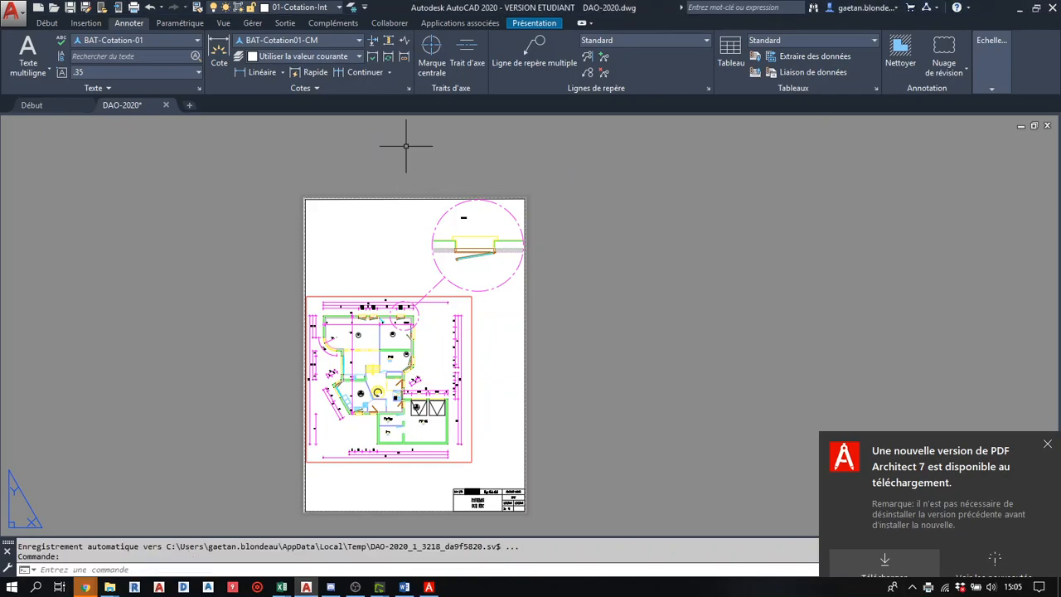
scroll(443, 218, up, 6)
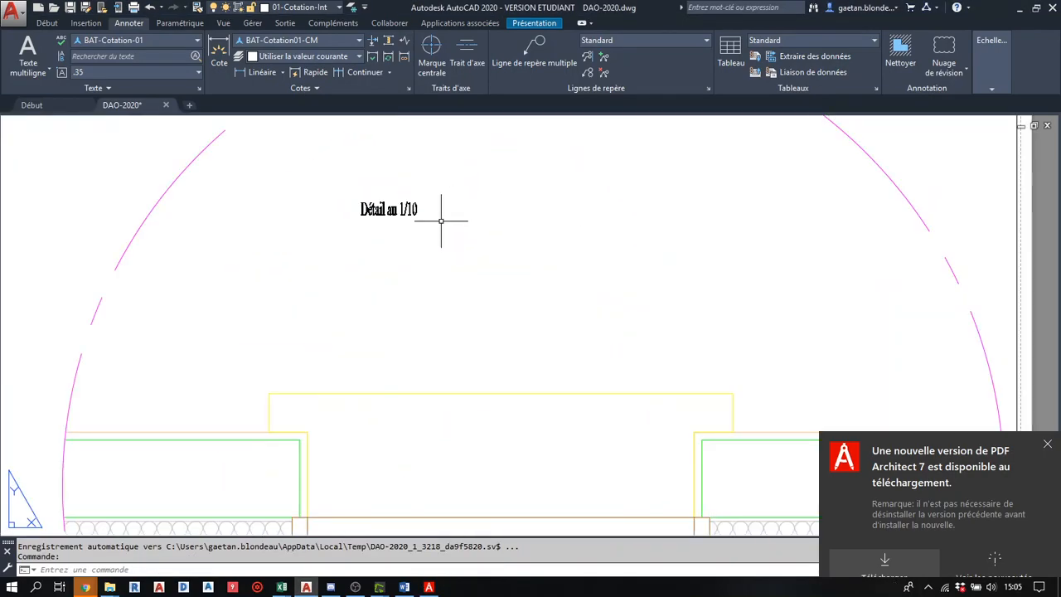
double_click(404, 236)
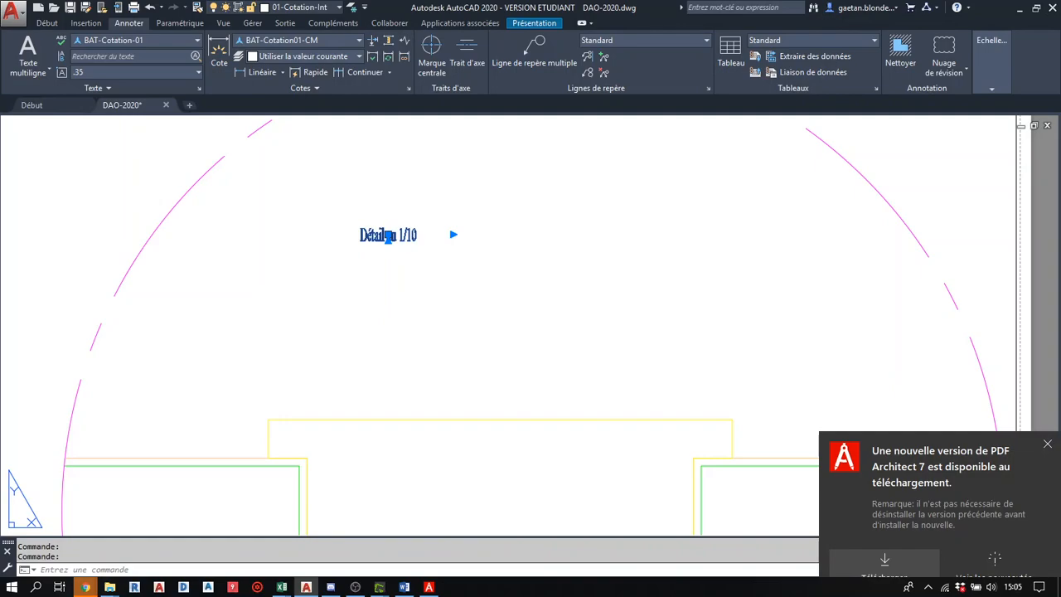
drag(420, 238, 333, 235)
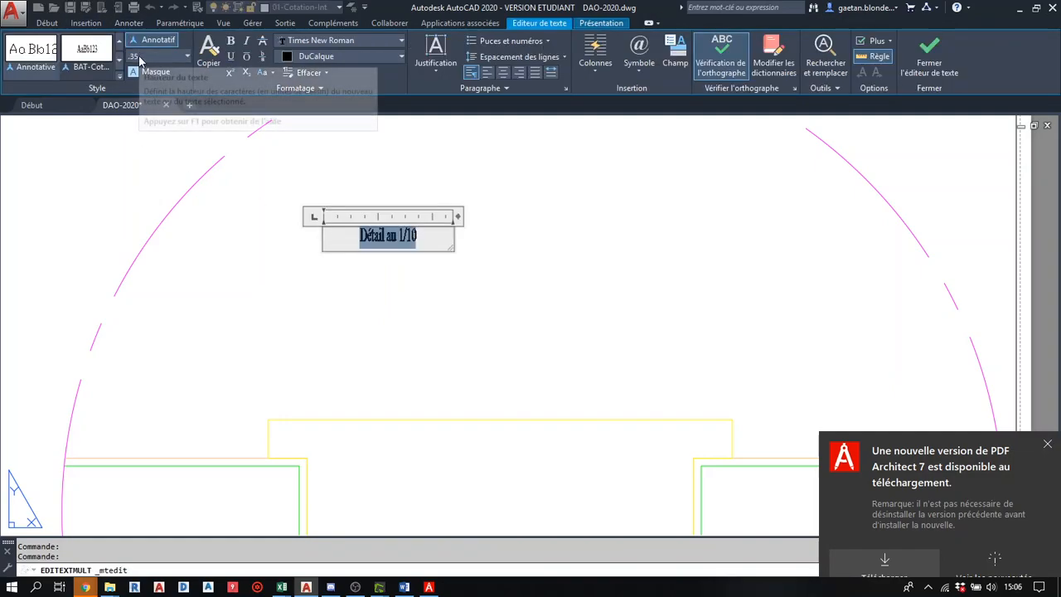
click(139, 60)
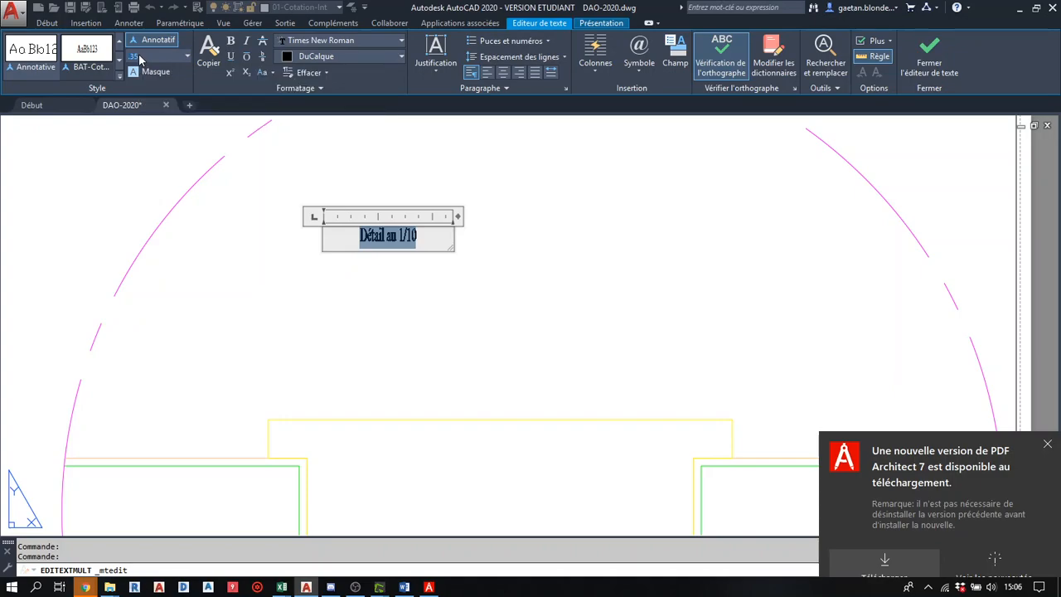
text(0.7)
click(278, 317)
click(1048, 445)
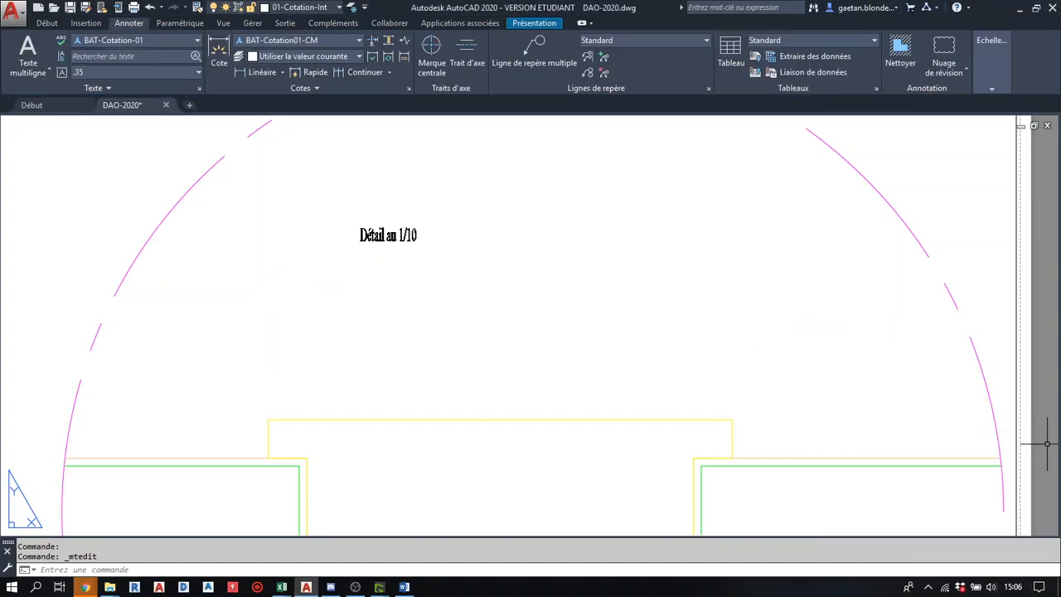
scroll(870, 358, down, 6)
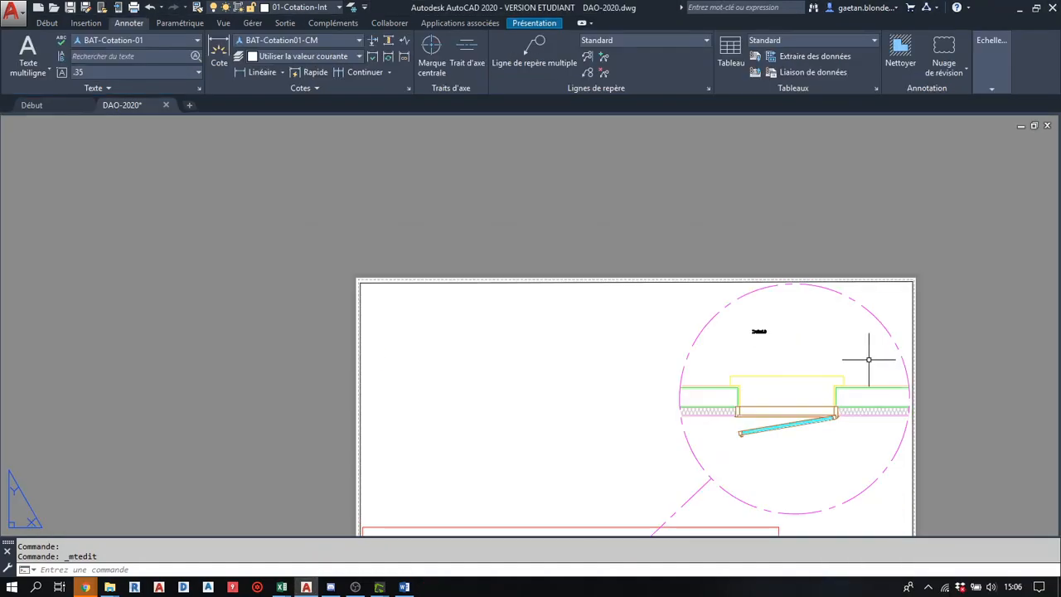
middle_drag(769, 387, 635, 337)
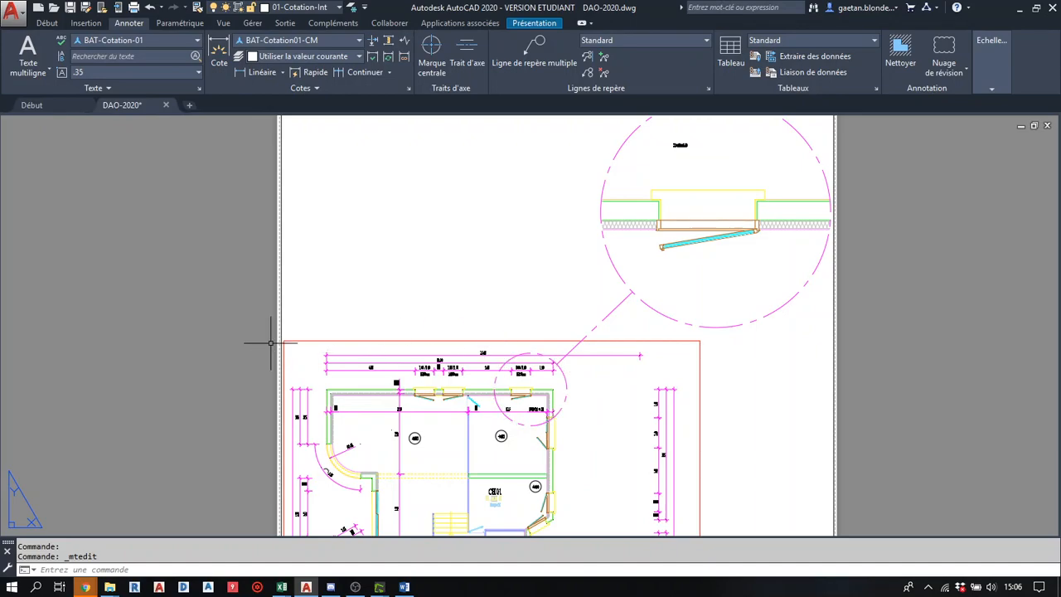
scroll(240, 296, down, 1)
middle_drag(244, 293, 259, 259)
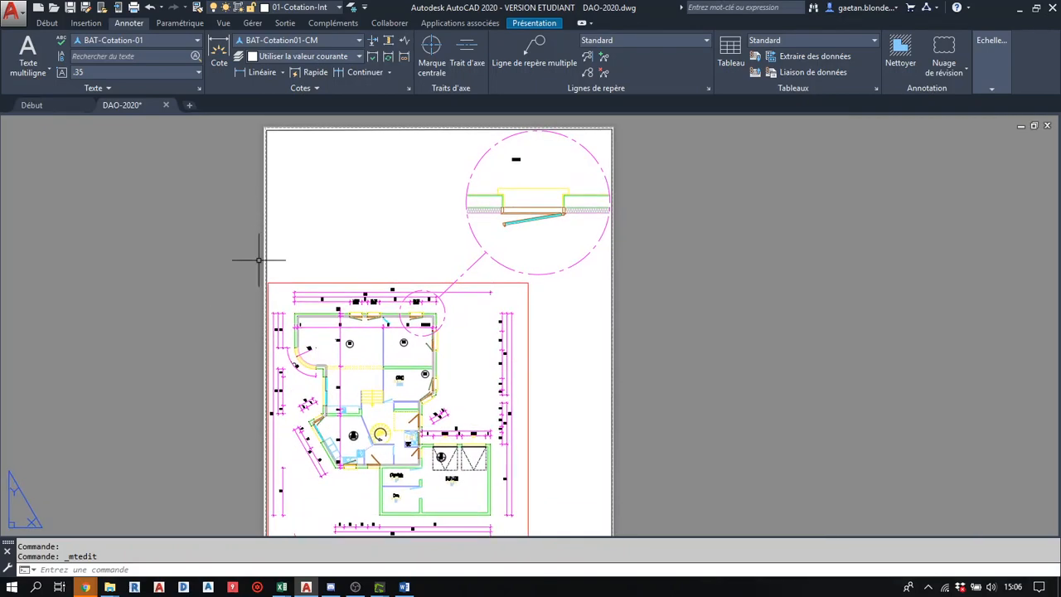